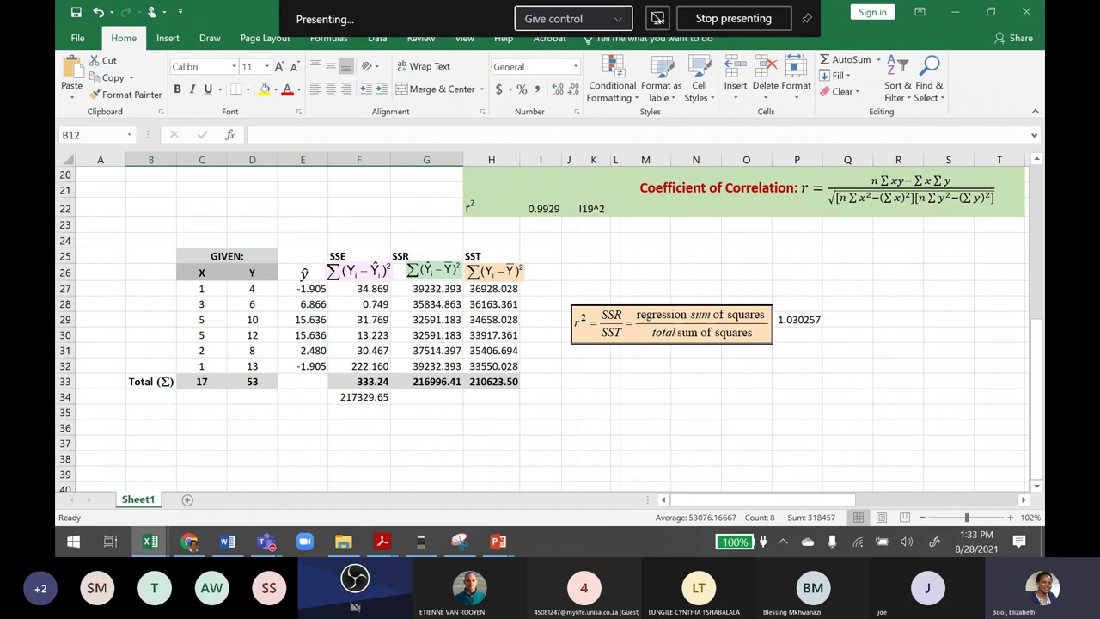
key("alt+j")
key("i")
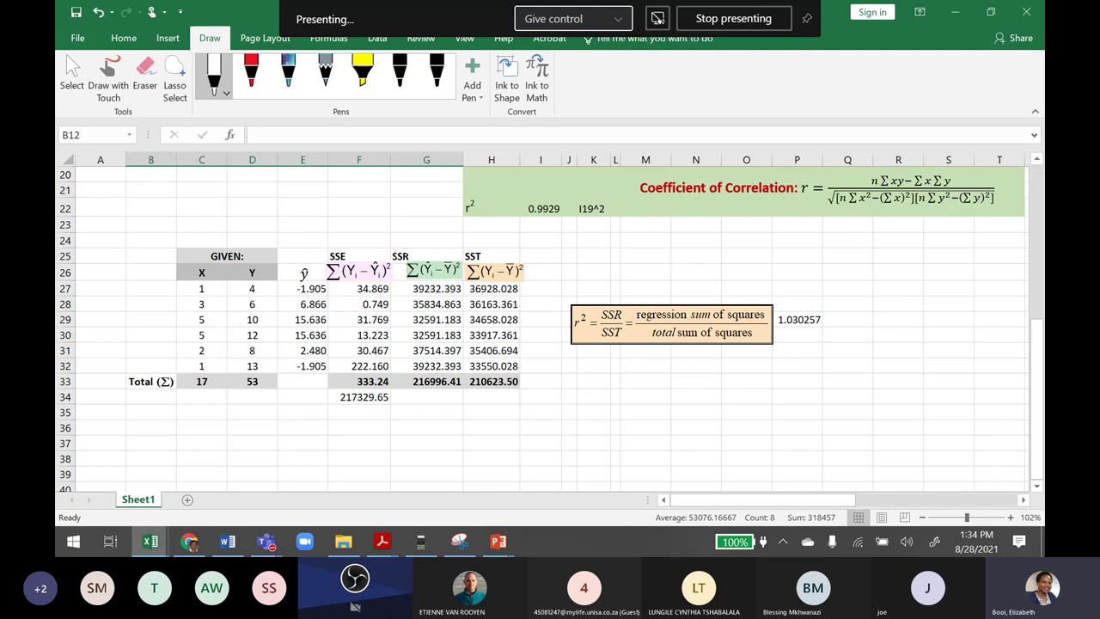
scroll(473, 258, "up", 5)
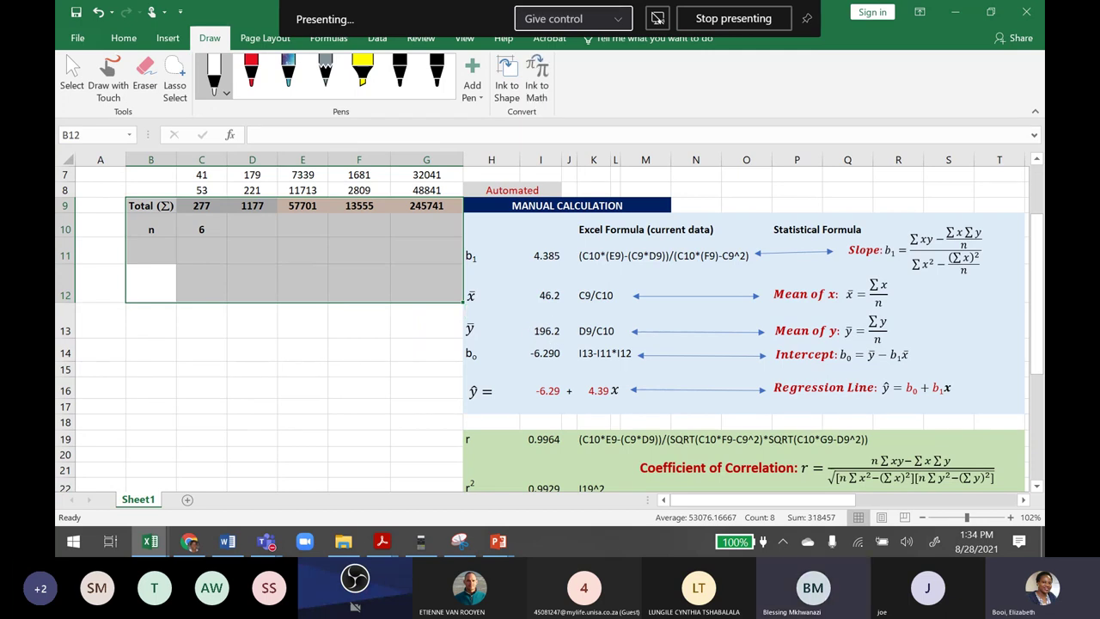
scroll(542, 327, "down", 5)
scroll(542, 327, "up", 1)
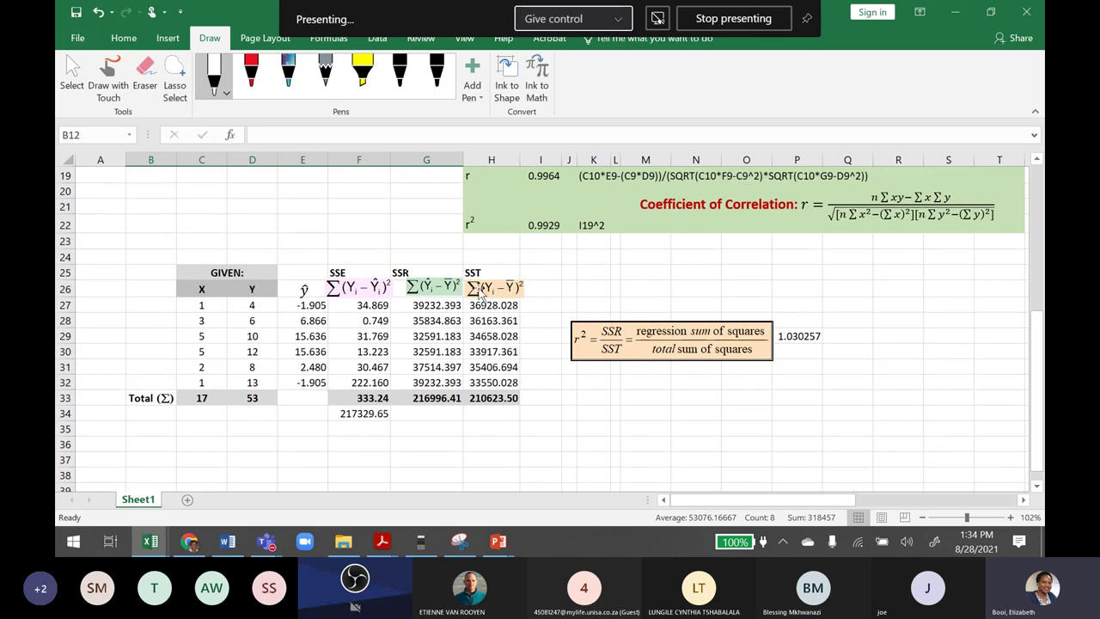
left_click_drag(472, 274, 487, 337)
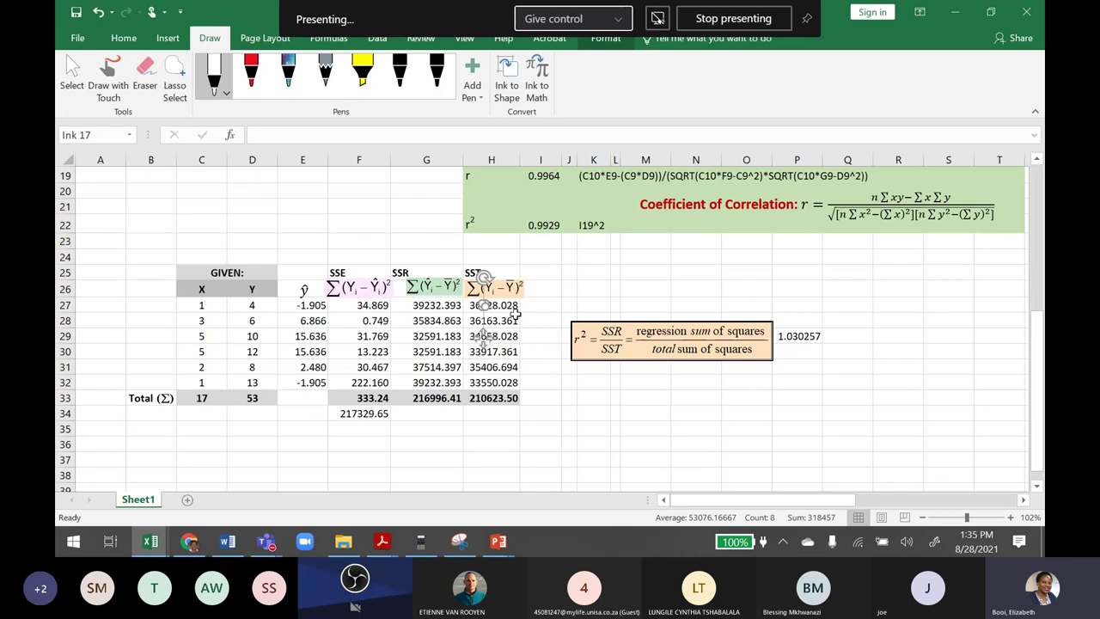
key("Delete")
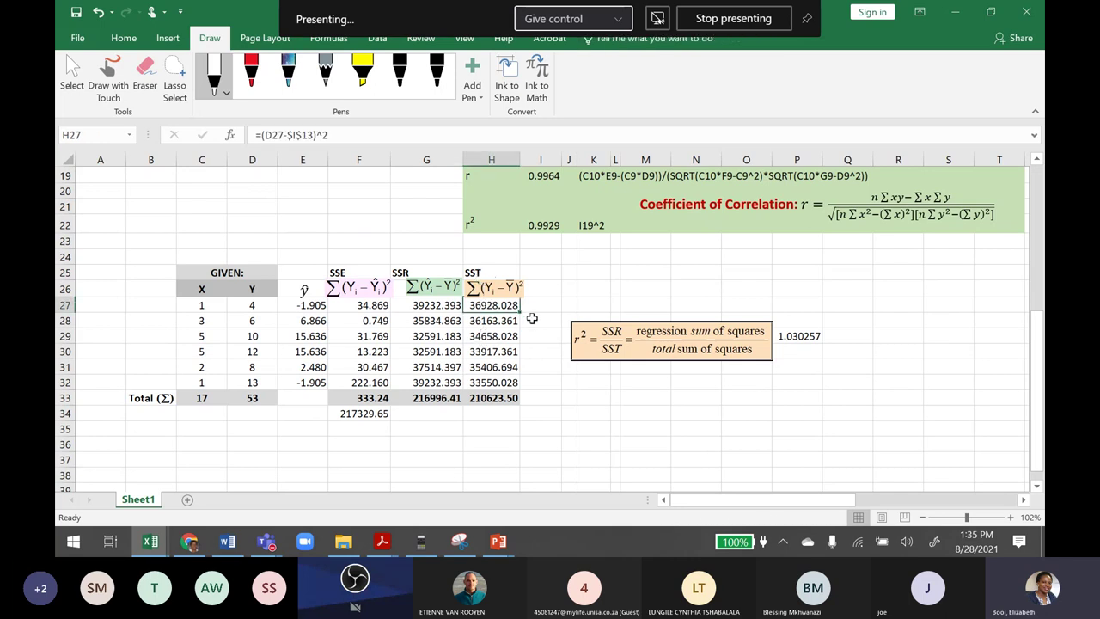
left_click(487, 298)
key("ctrl+z")
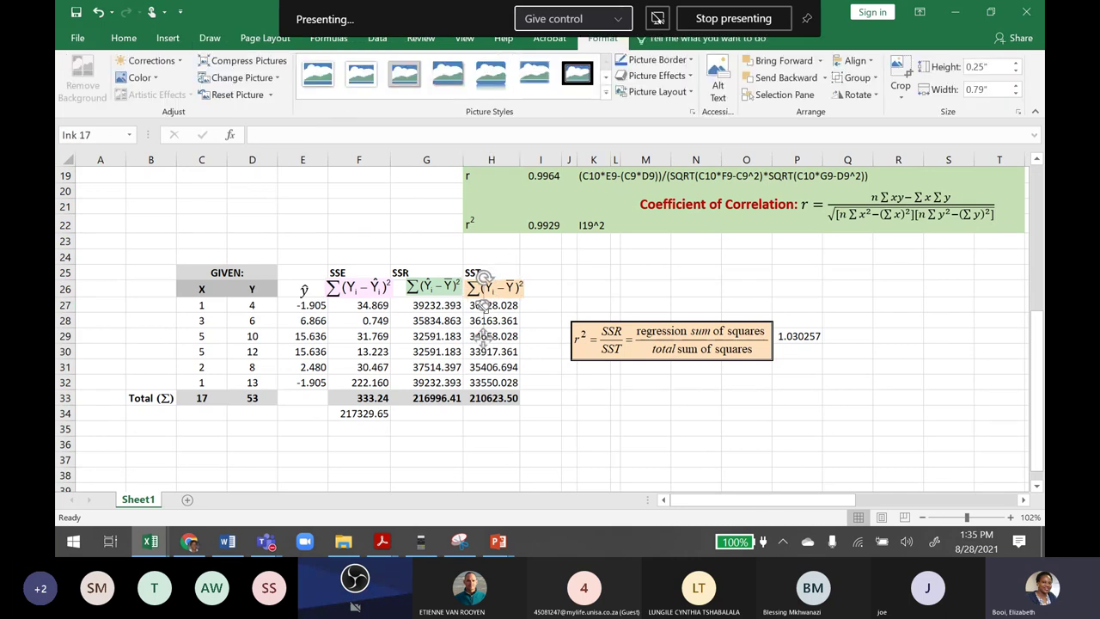
key("Delete")
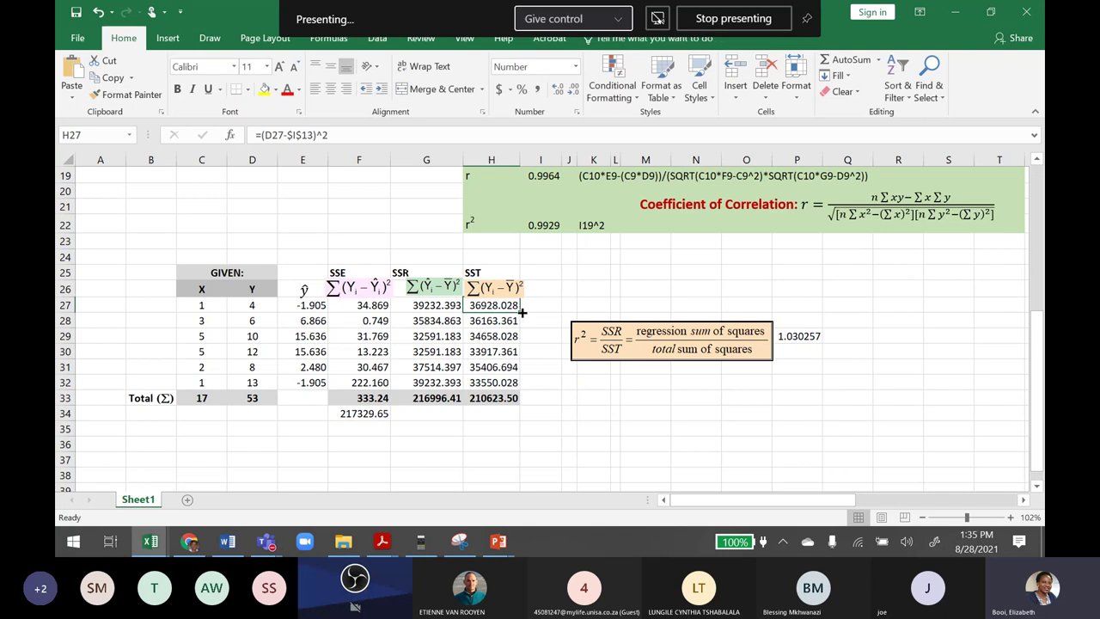
Examine the first SST formula in cell H27 and the mean-of-y cell I13 that it references.
double_click(484, 306)
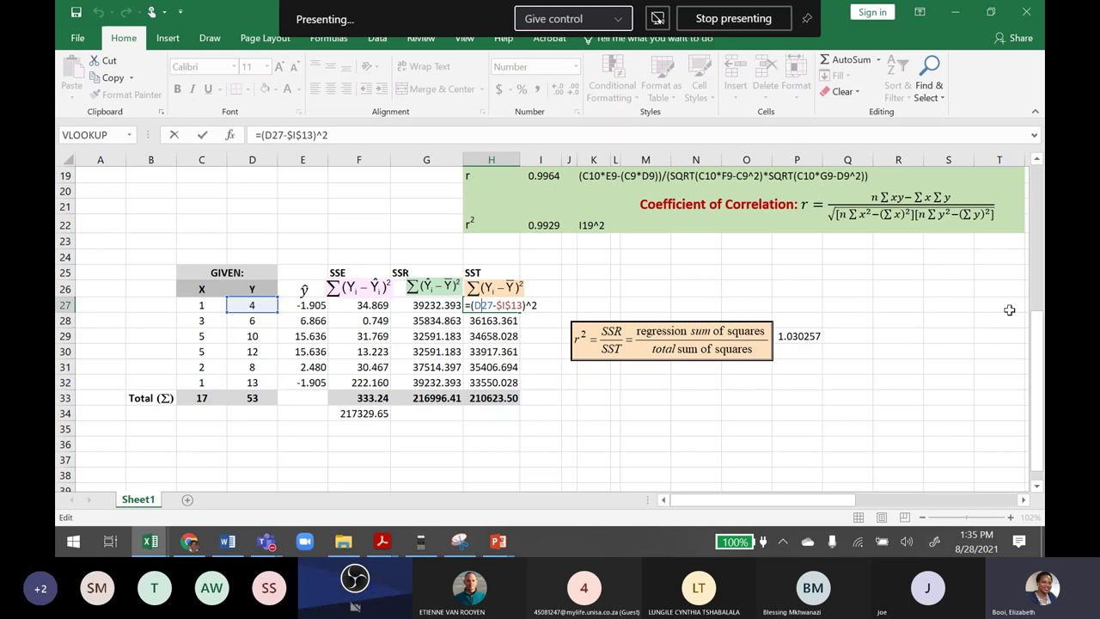
left_click_drag(1036, 348, 1038, 273)
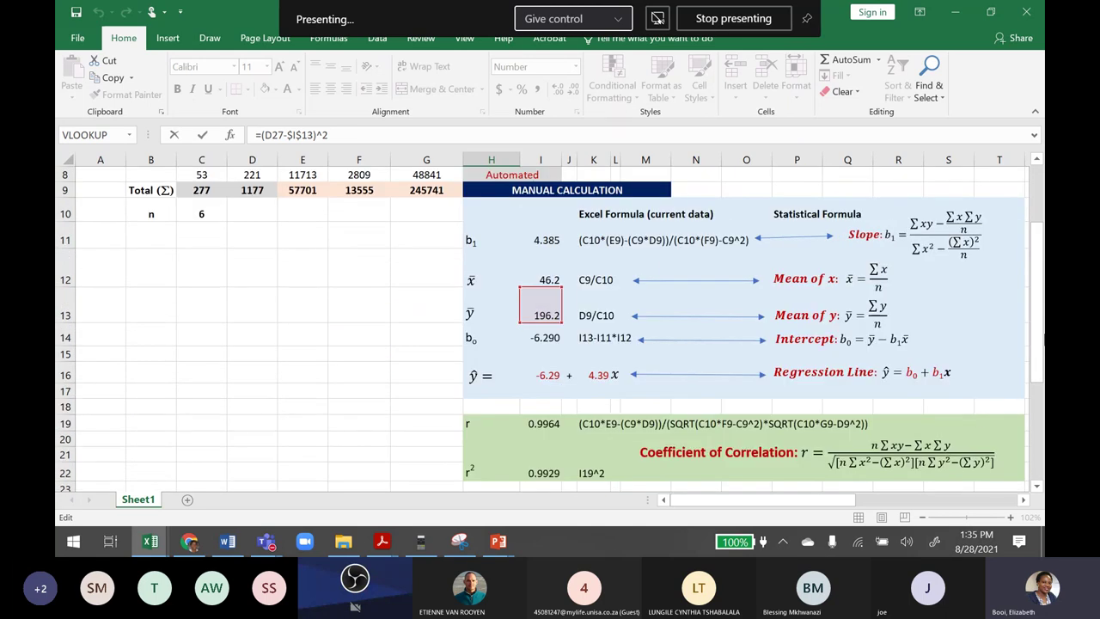
left_click_drag(1038, 378, 1043, 473)
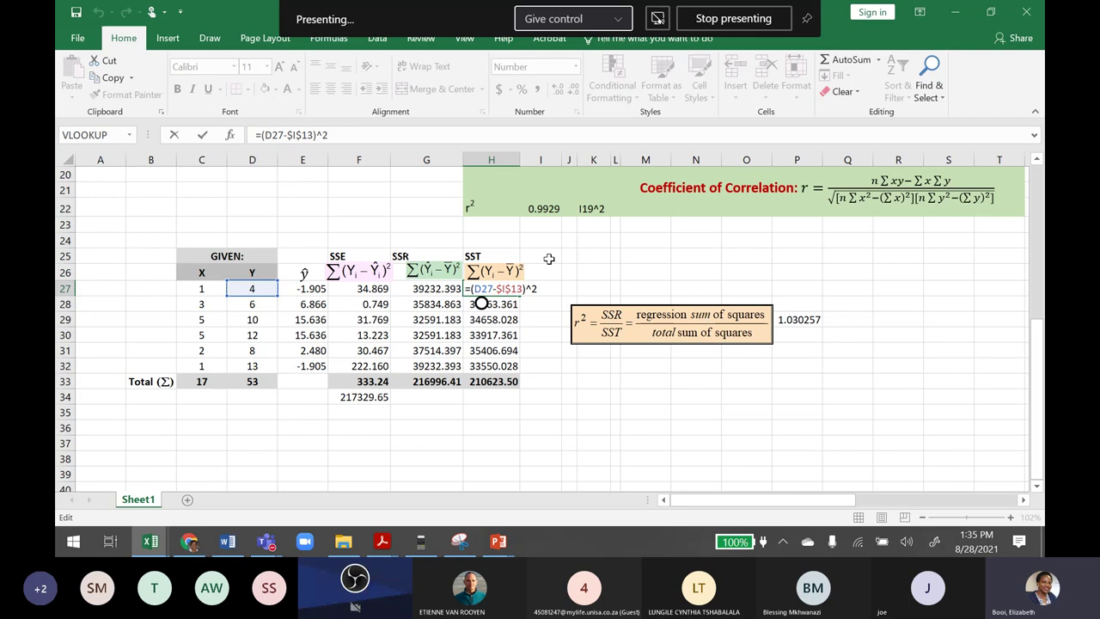
left_click_drag(525, 289, 541, 288)
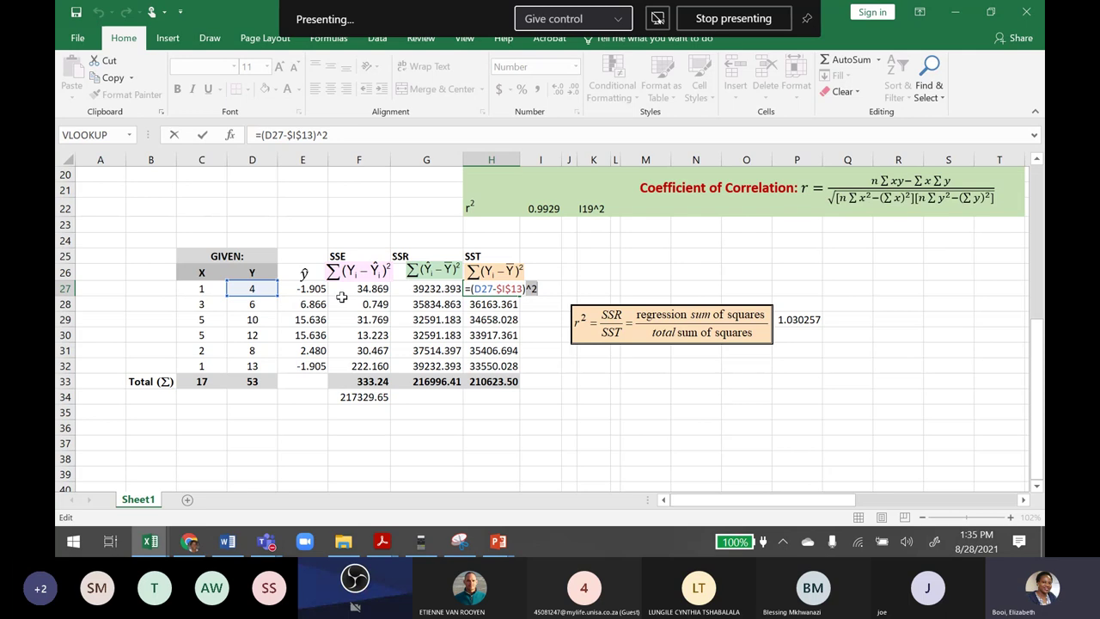
key("Return")
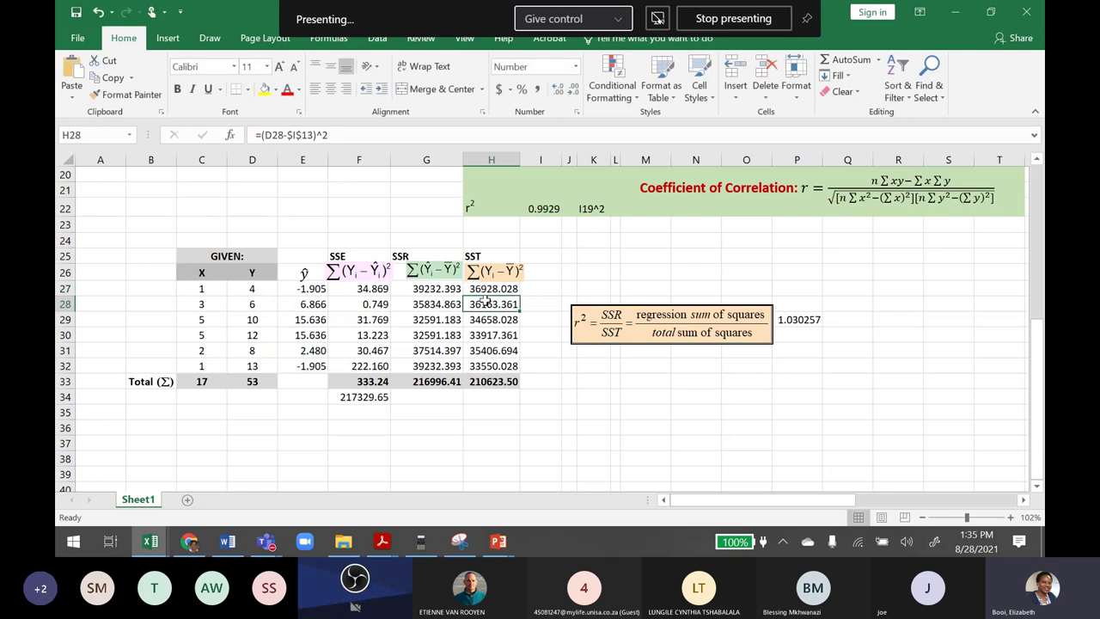
Check which cell range the SST column total in H33 adds up.
double_click(483, 385)
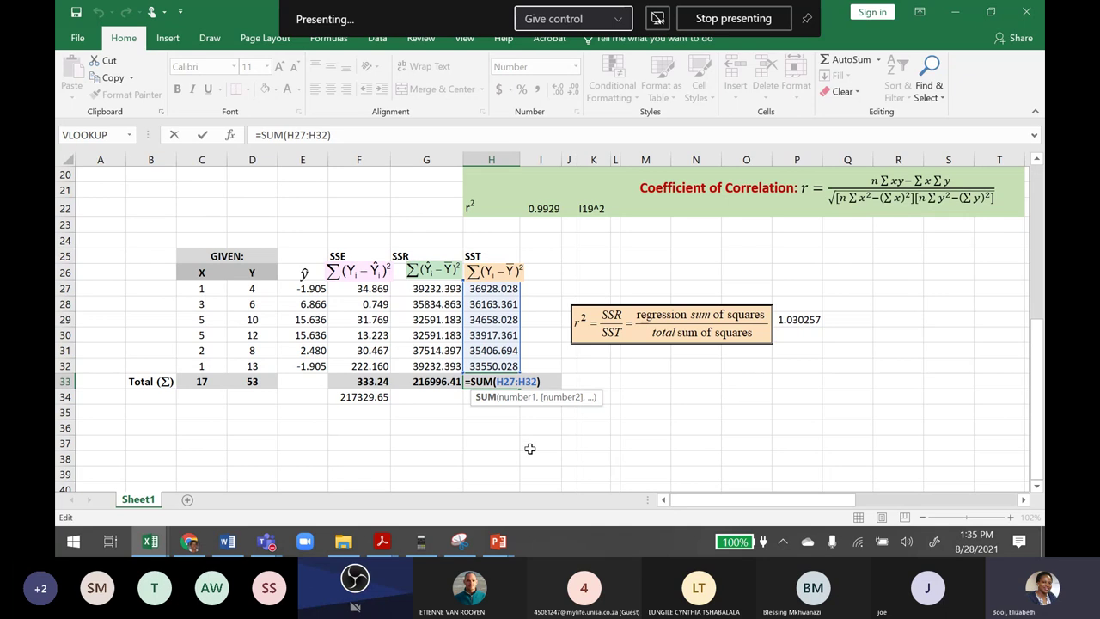
key("Return")
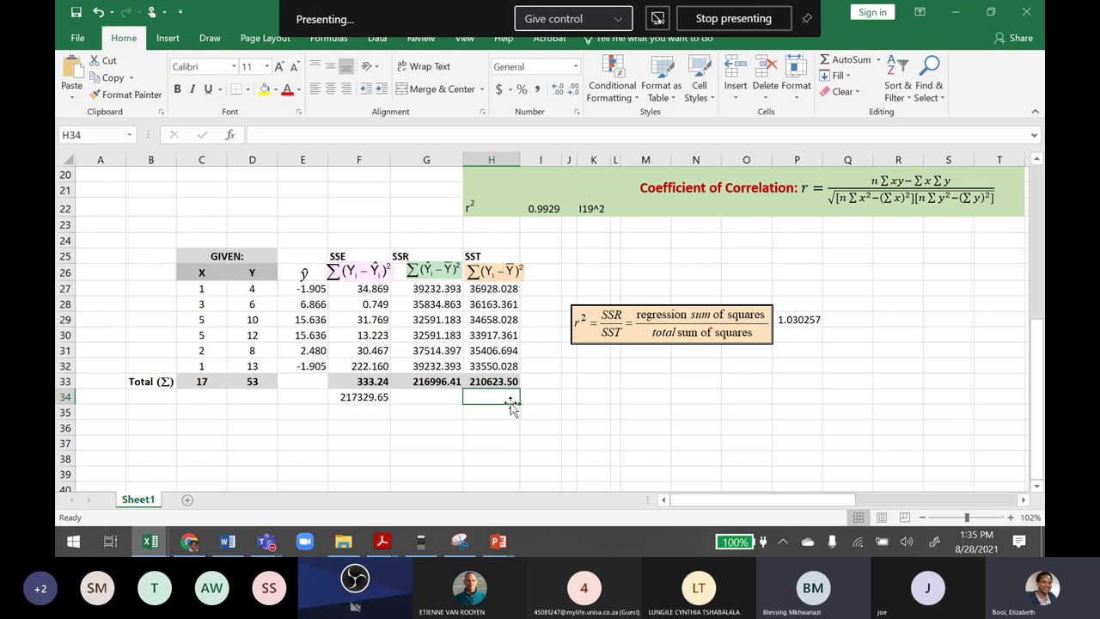
left_click(556, 425)
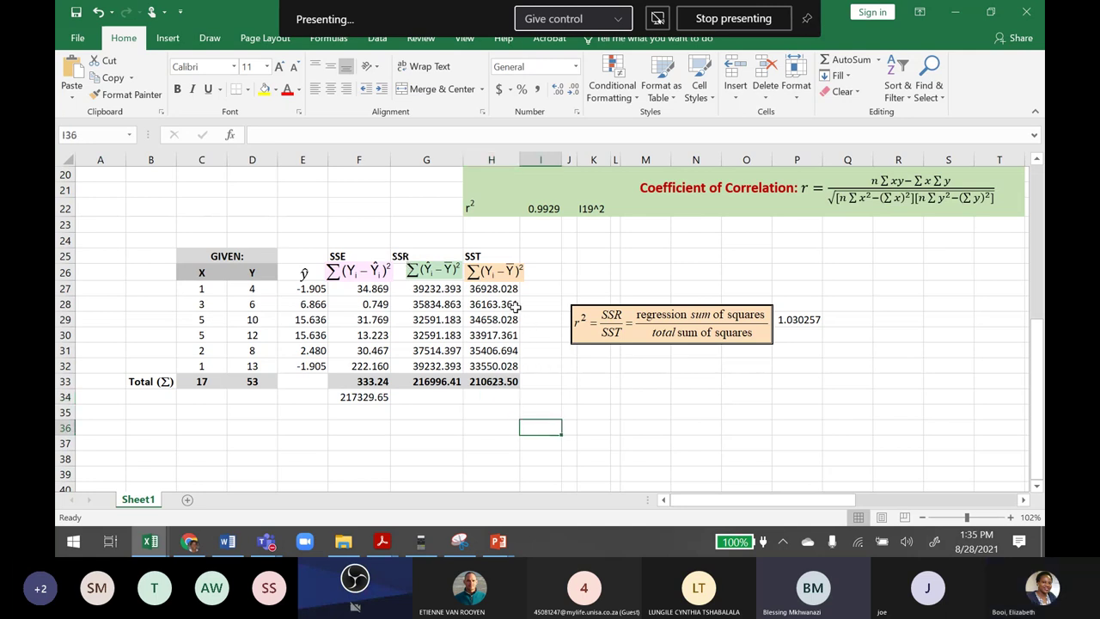
left_click(487, 271)
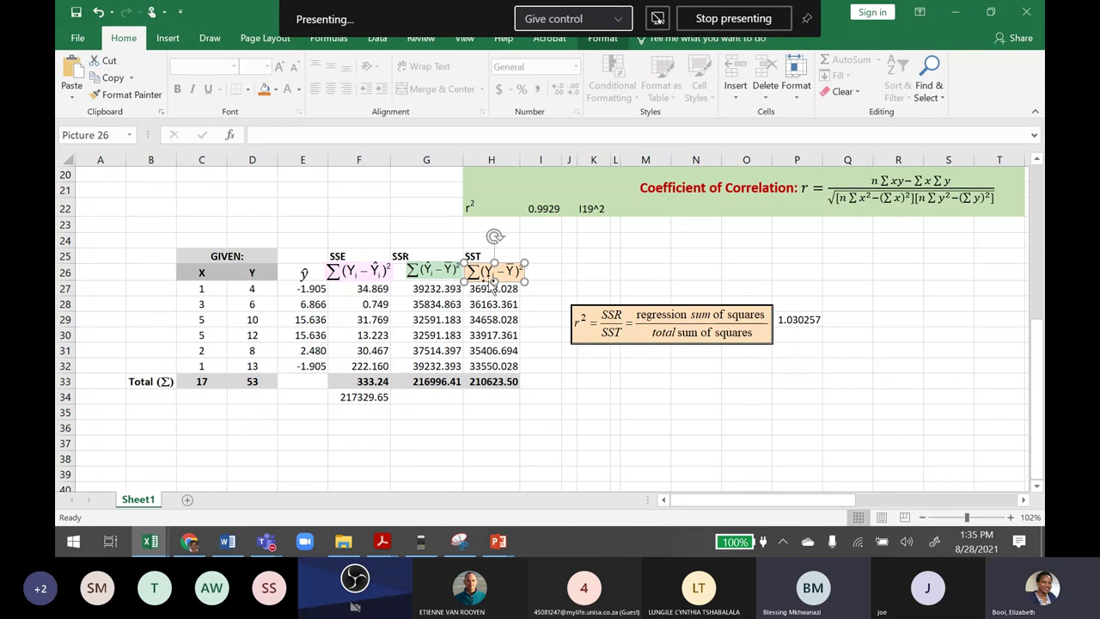
left_click(569, 397)
left_click(480, 274)
left_click(487, 427)
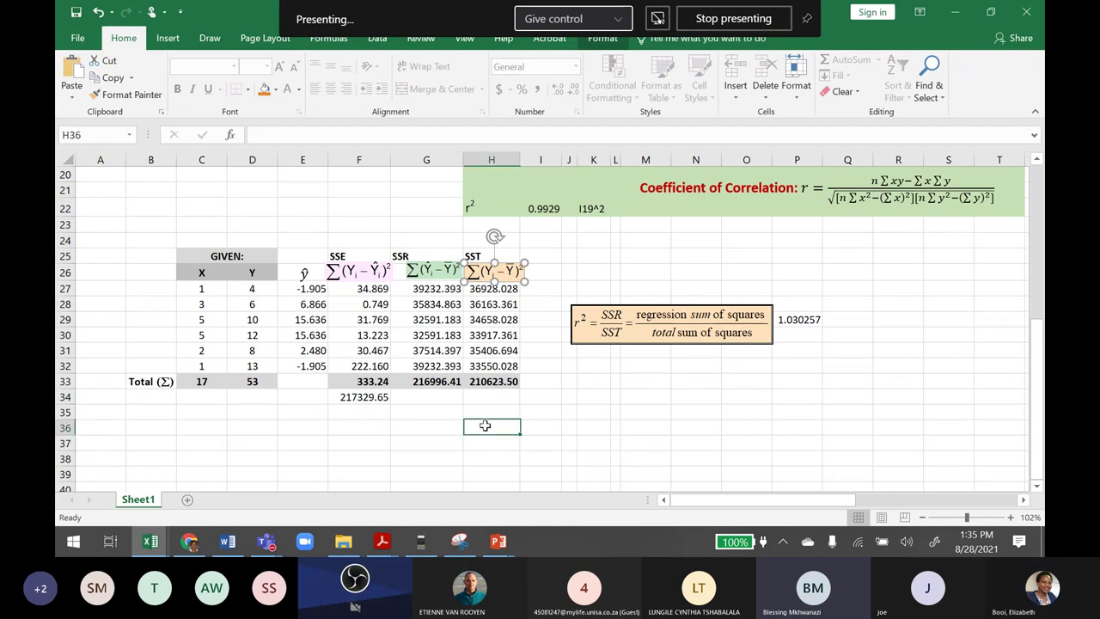
left_click(617, 342)
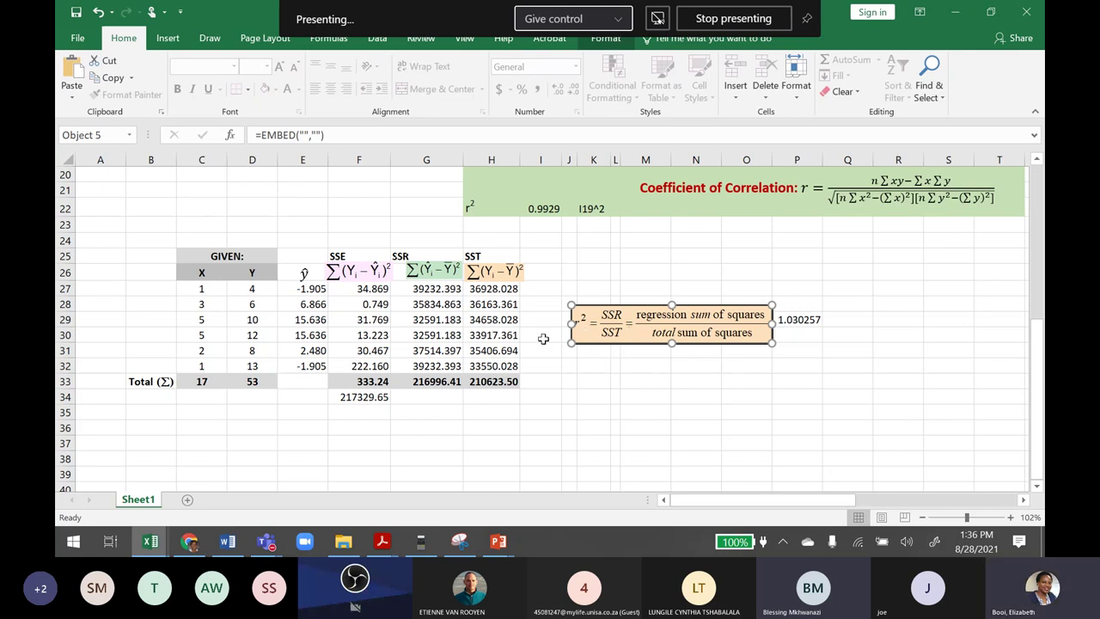
left_click(435, 276)
left_click(453, 443)
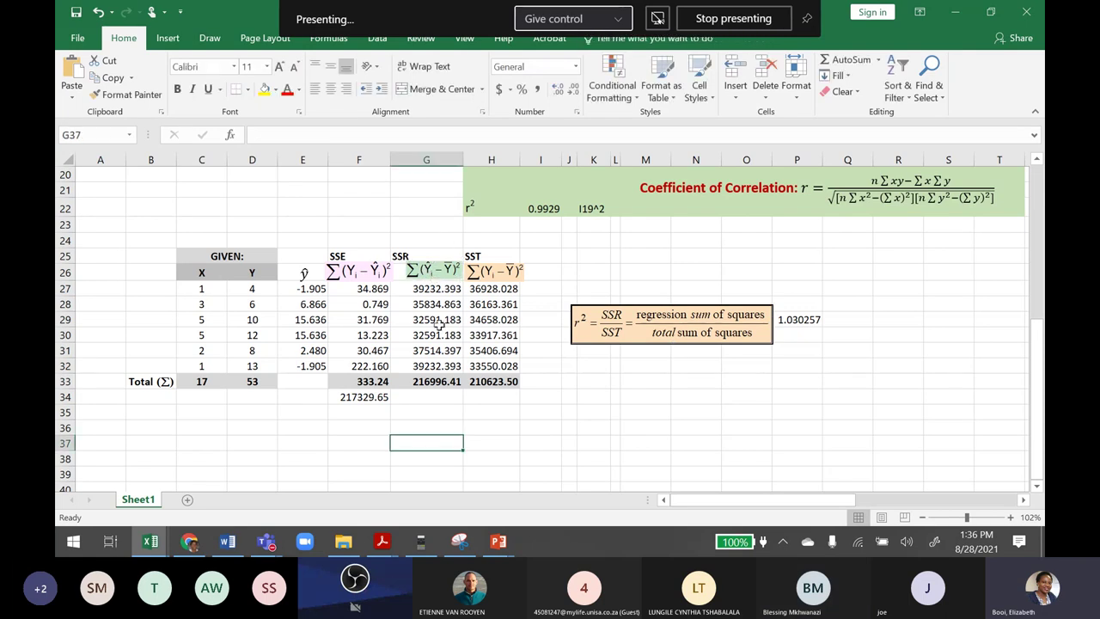
Try enlarging the SSR formula picture, undo the resize, and nudge the picture slightly left within column G.
left_click(434, 270)
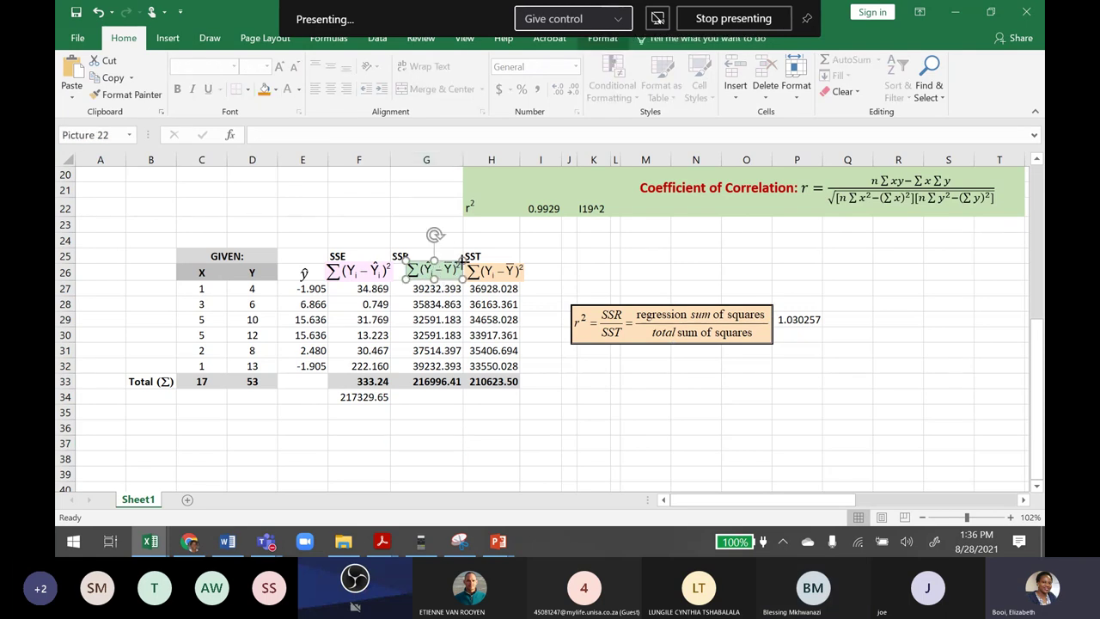
left_click_drag(462, 266, 493, 241)
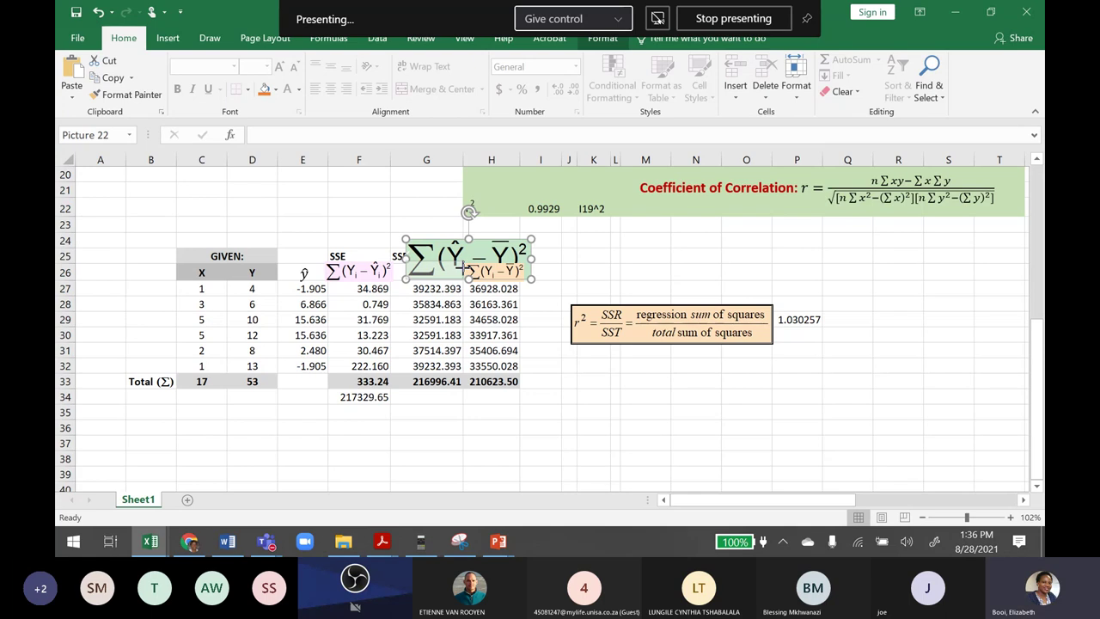
key("ctrl+z")
left_click_drag(440, 275, 434, 274)
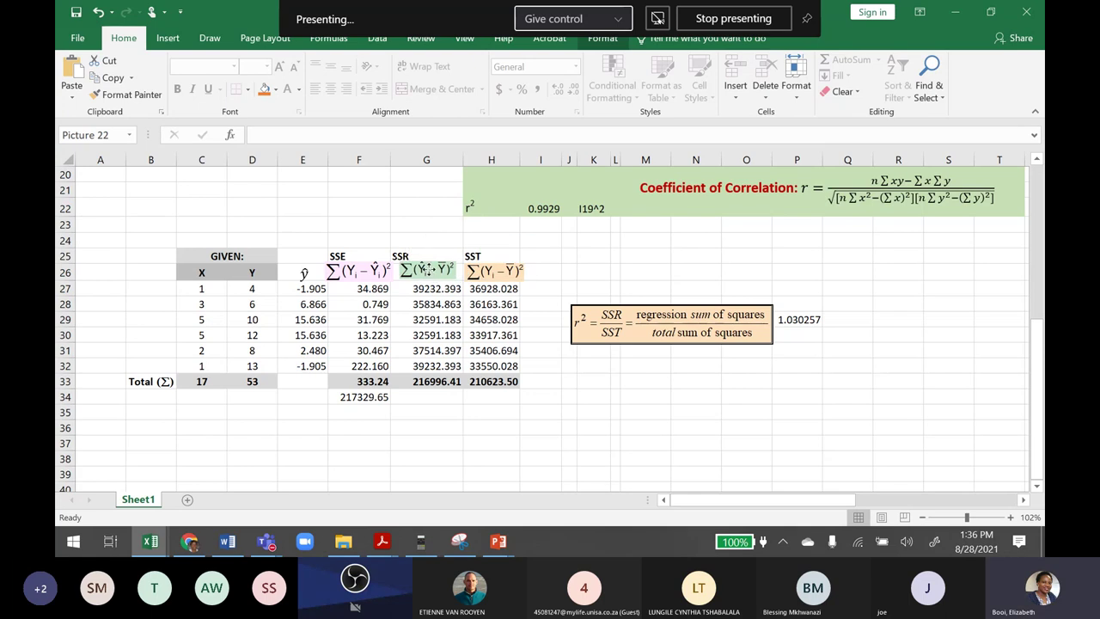
left_click(598, 396)
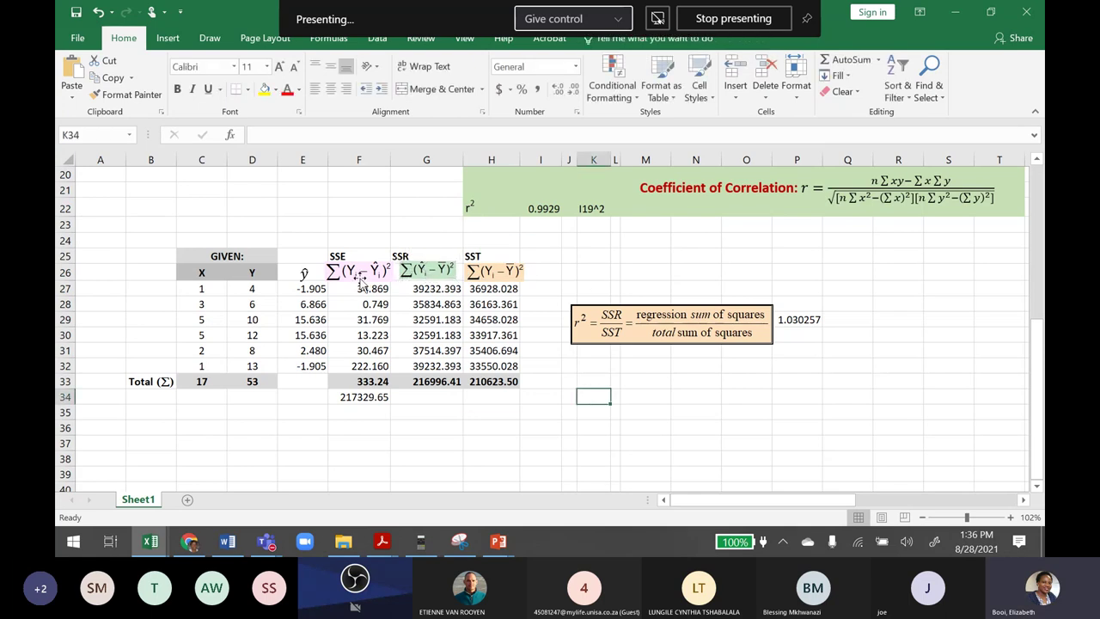
Examine the ŷ formula in cell E27 and the regression line coefficients in row 16 that it references.
left_click(305, 272)
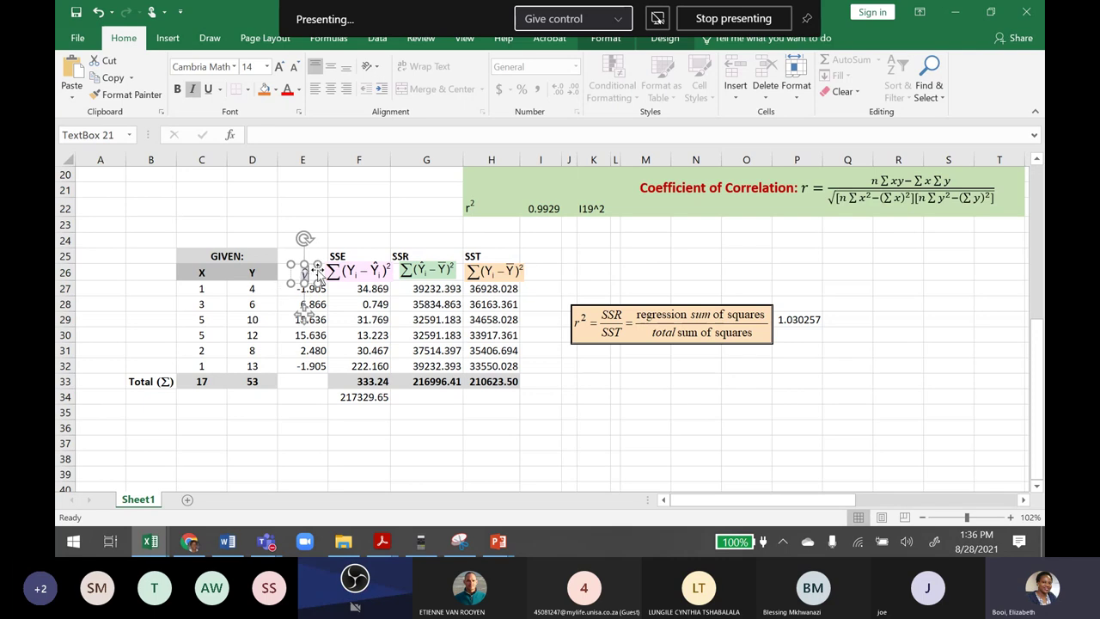
left_click(343, 184)
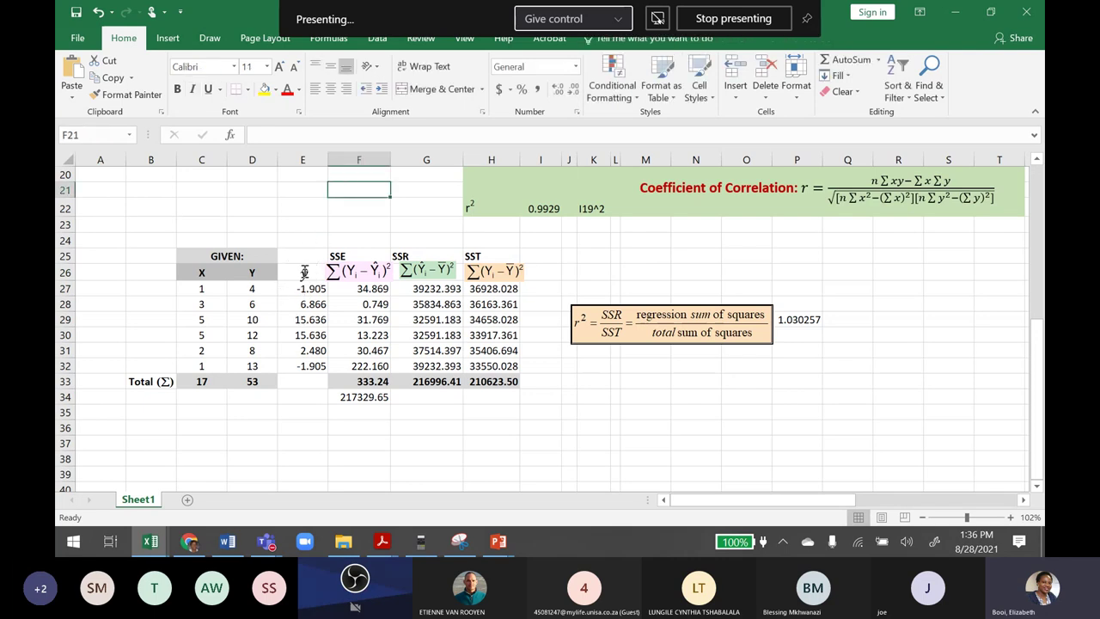
left_click(301, 293)
double_click(301, 293)
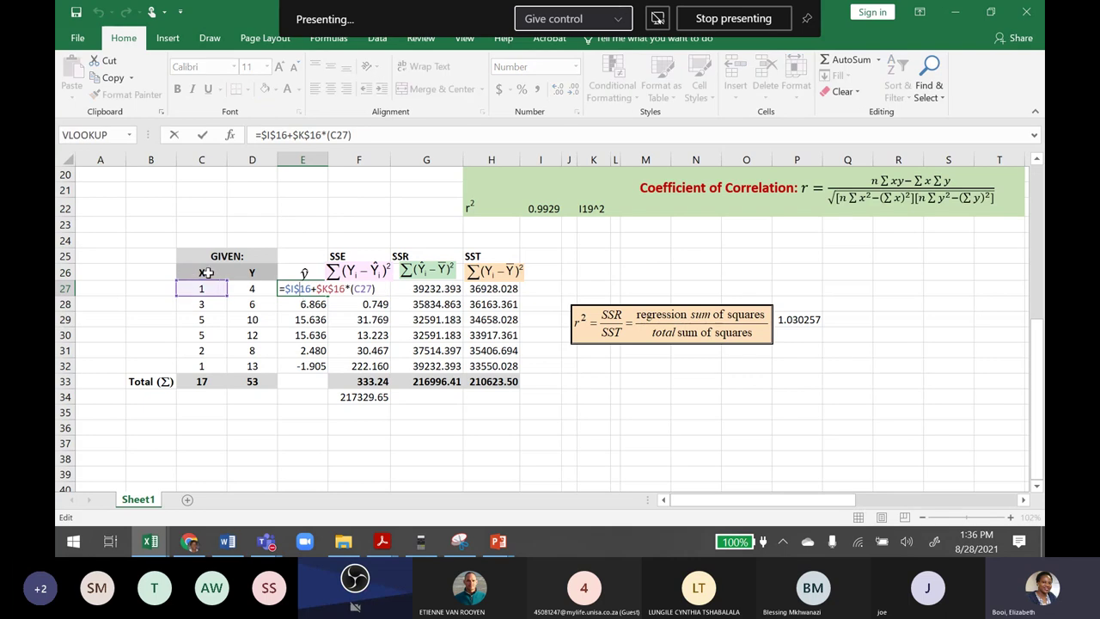
left_click_drag(1042, 432, 1035, 384)
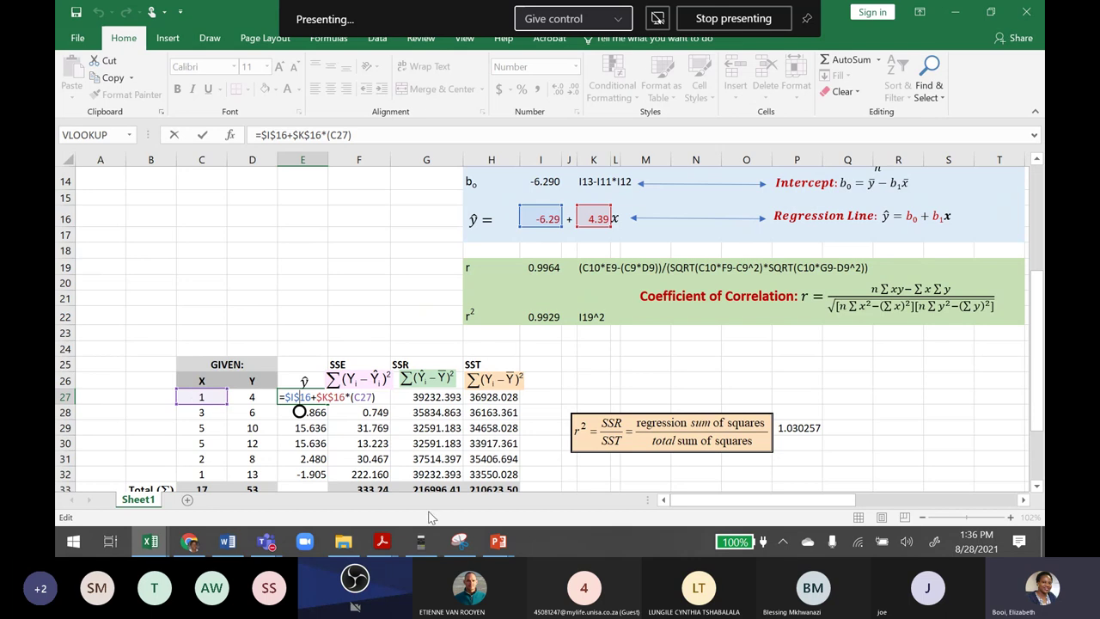
key("Return")
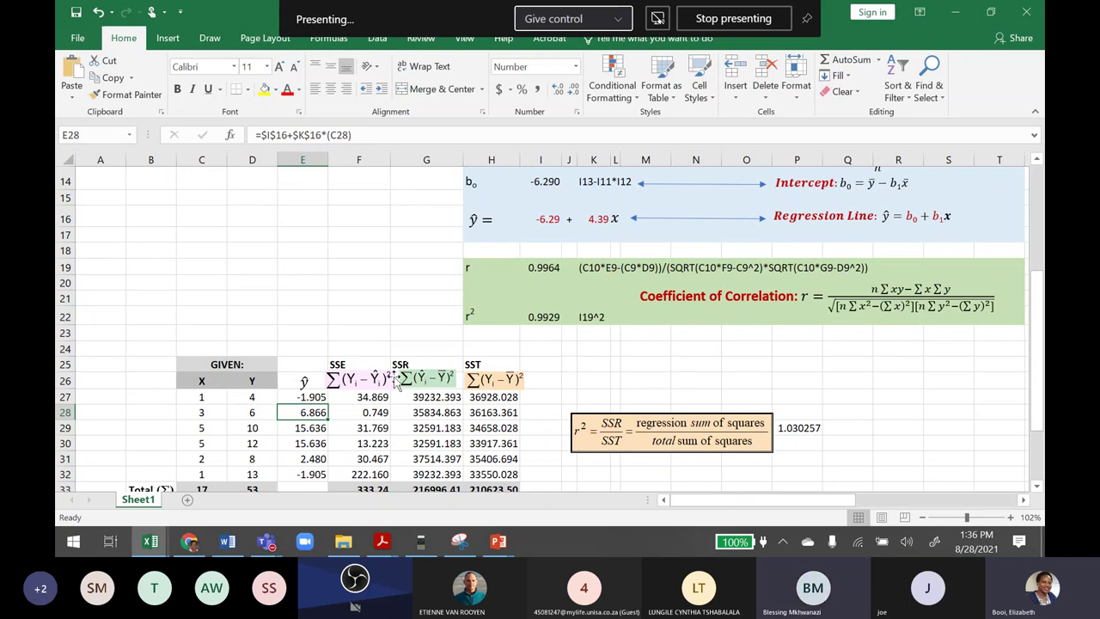
left_click(299, 397)
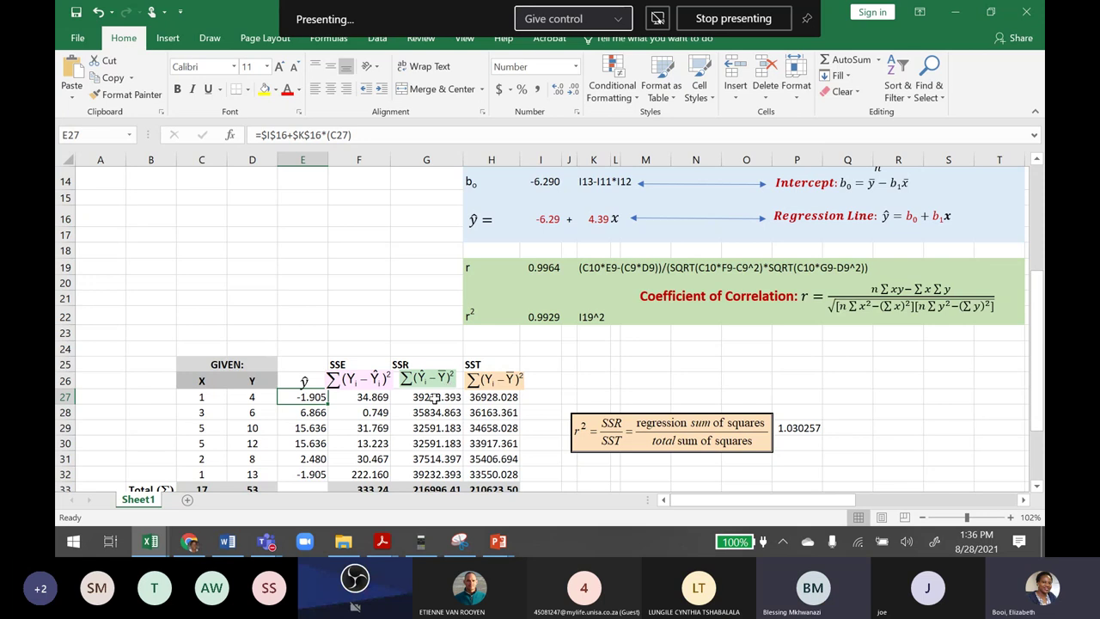
Examine the first SSR formula in cell G27 and its mean-of-y reference, leaving the formula as =(E27-$I$13)^2.
left_click(434, 401)
scroll(430, 404, "down", 3)
left_click(430, 404)
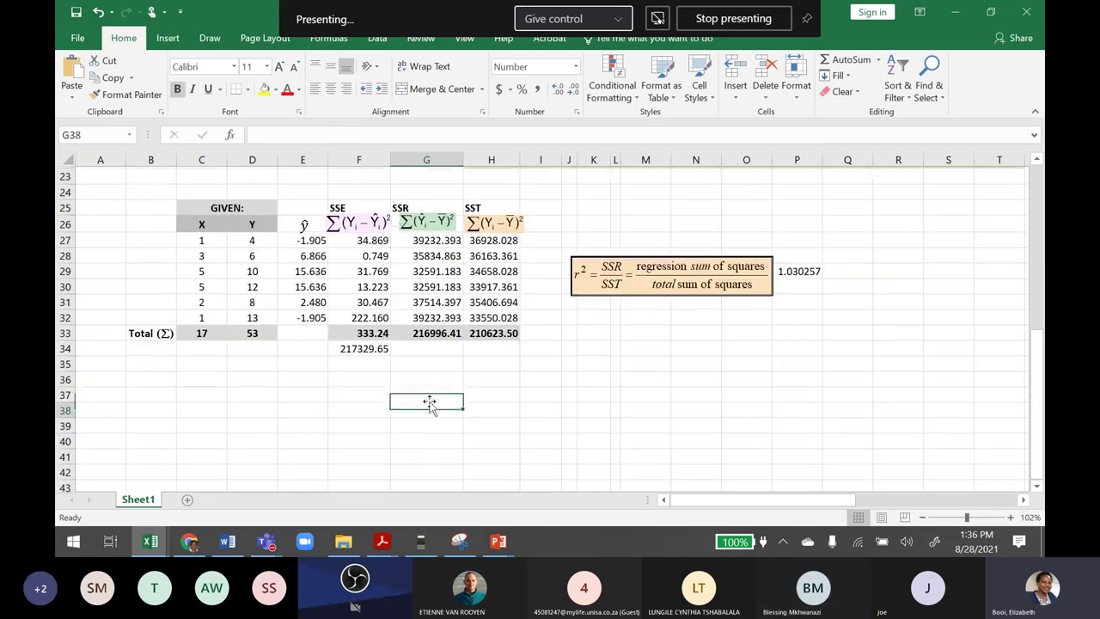
left_click(424, 225)
double_click(419, 243)
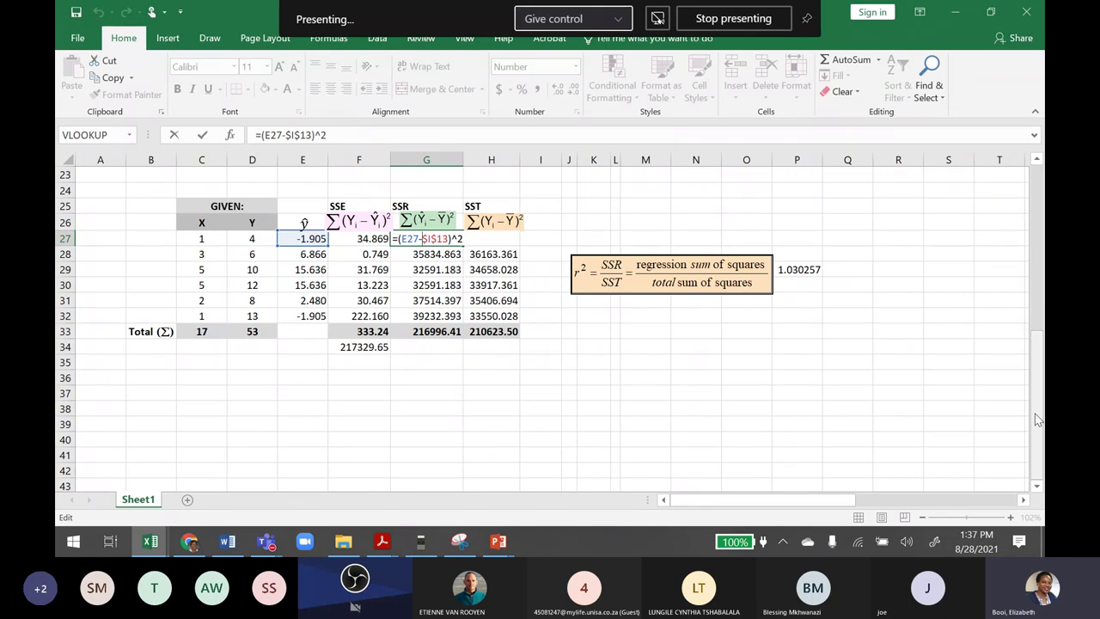
left_click_drag(1035, 414, 1035, 300)
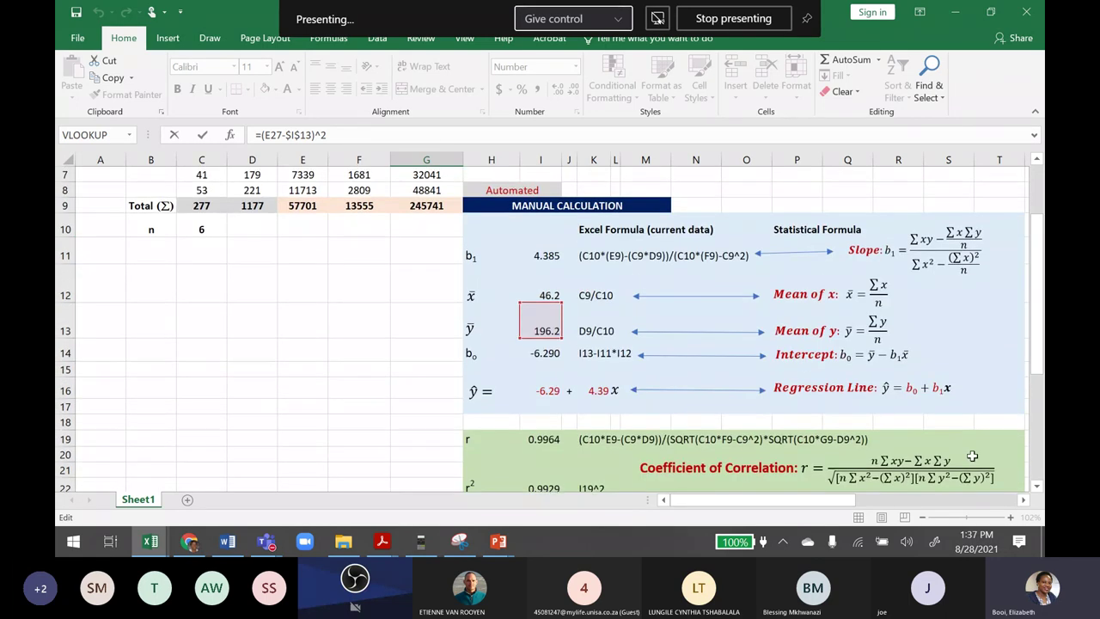
scroll(1023, 404, "down", 4)
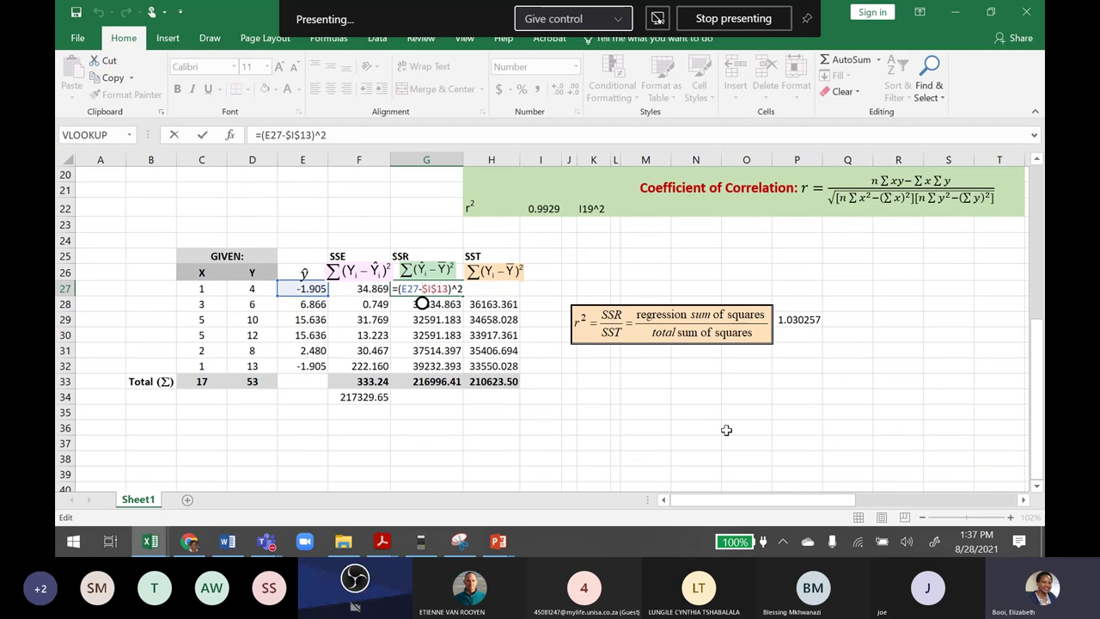
left_click(617, 395)
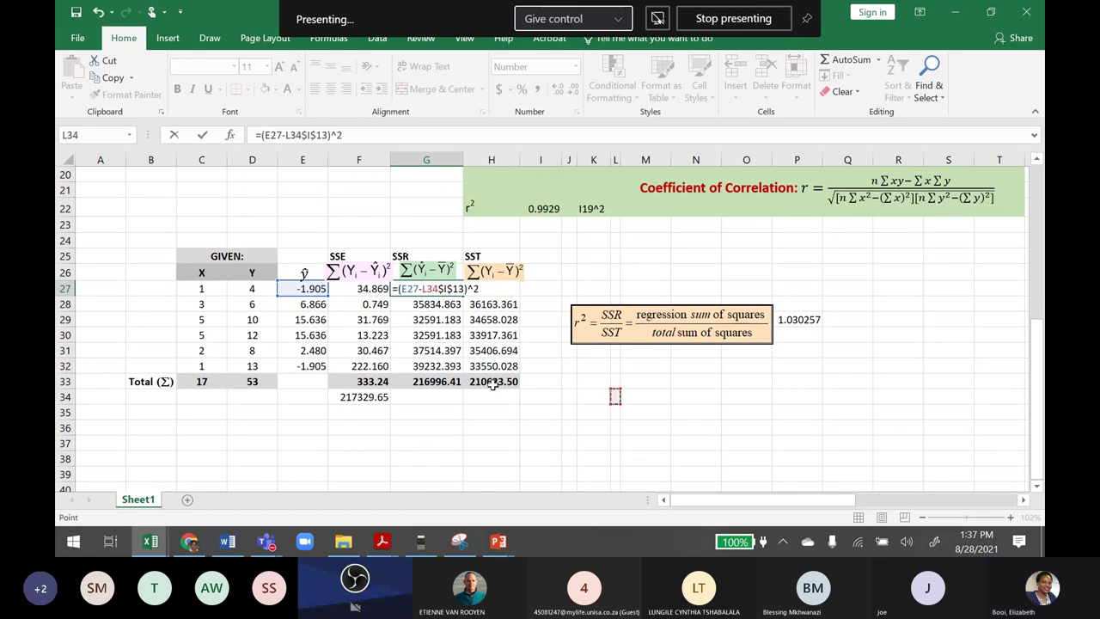
key("BackSpace")
key("BackSpace")
key("BackSpace")
key("Return")
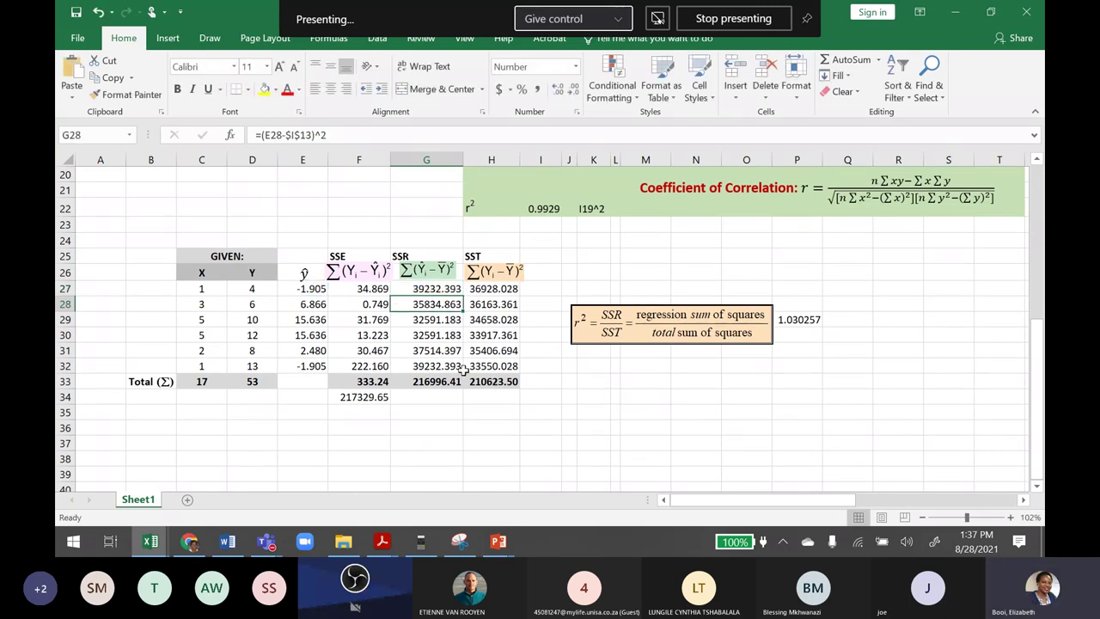
Check which cell range the SSR column total in G33 adds up, leaving its formula as =SUM(G27:G32).
left_click(432, 382)
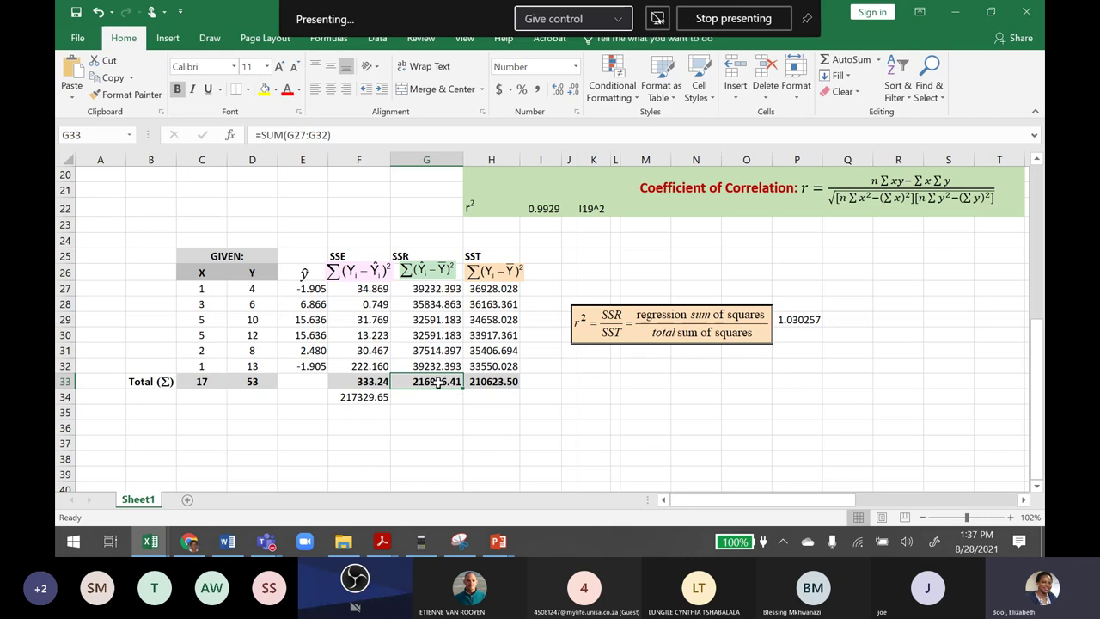
double_click(437, 384)
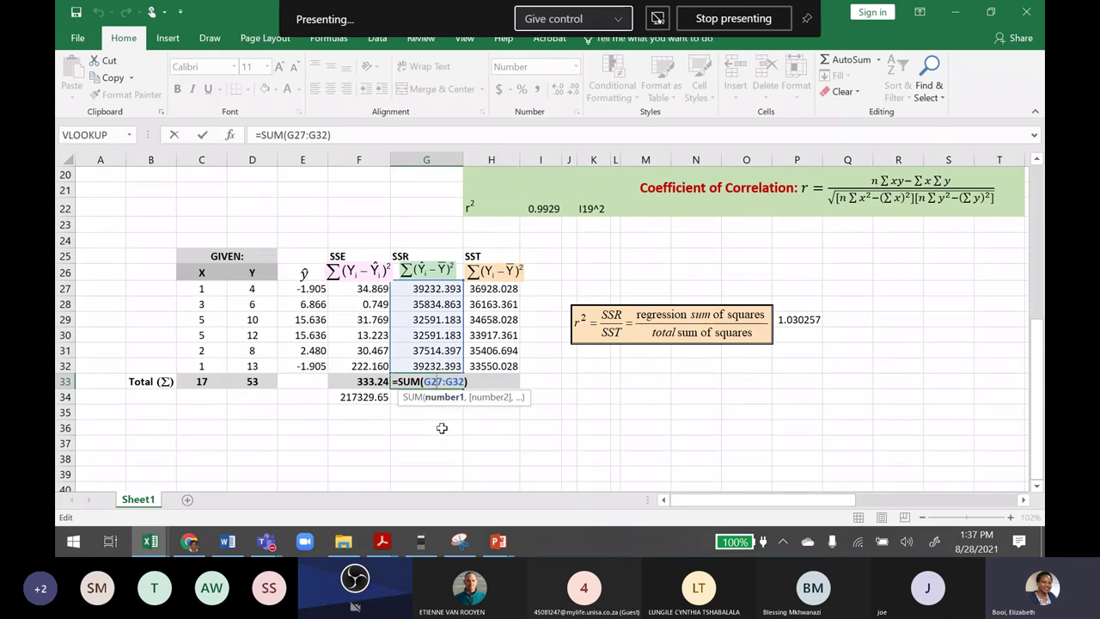
key("Return")
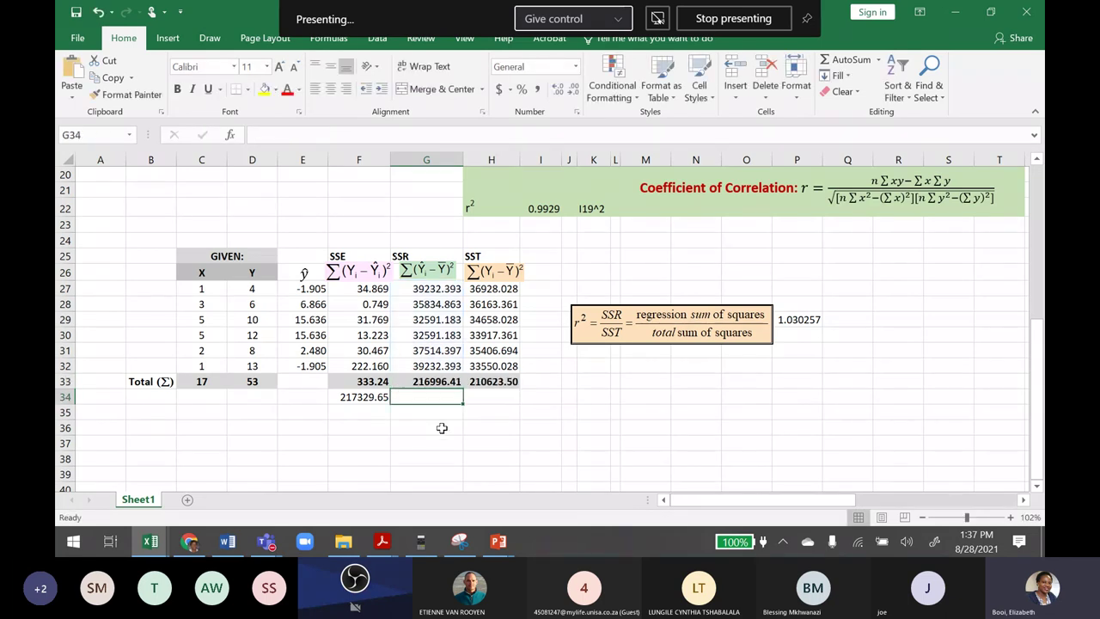
left_click(412, 256)
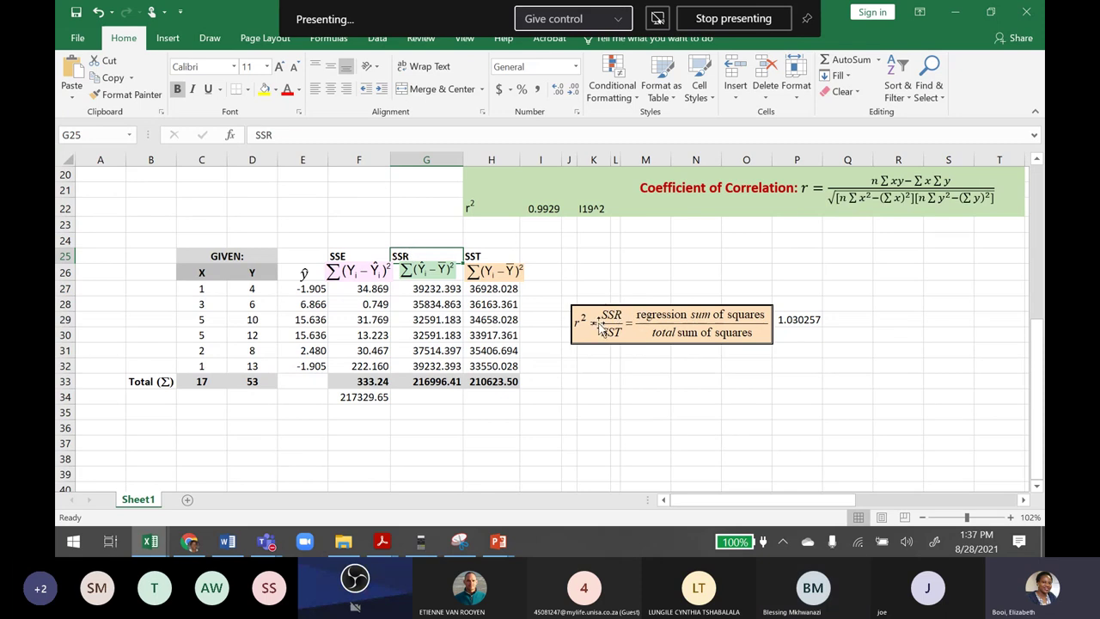
double_click(443, 382)
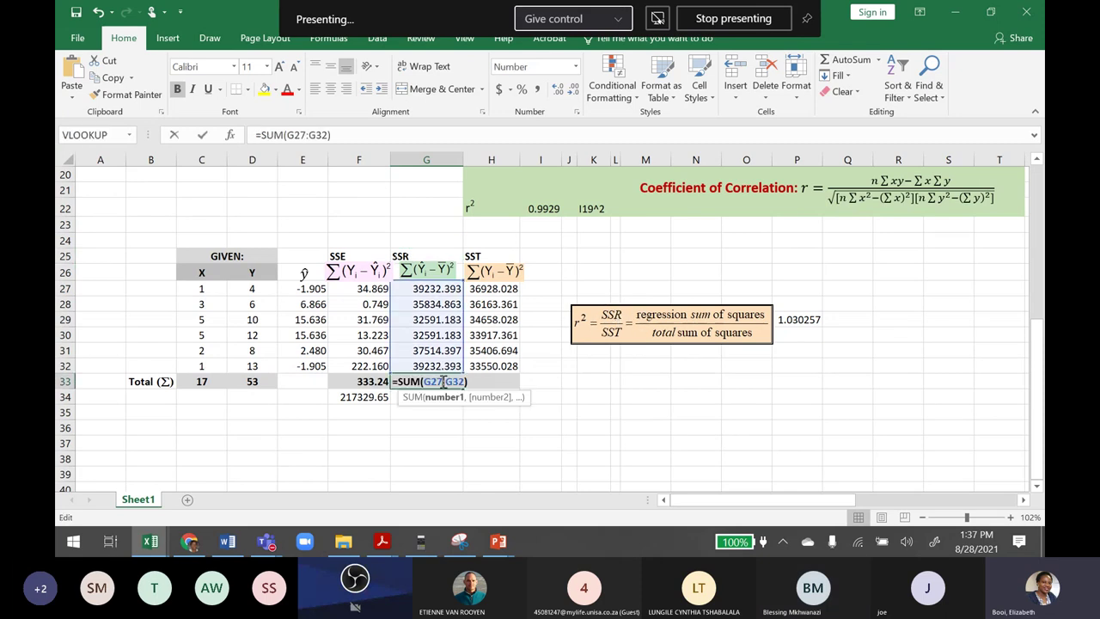
key("Return")
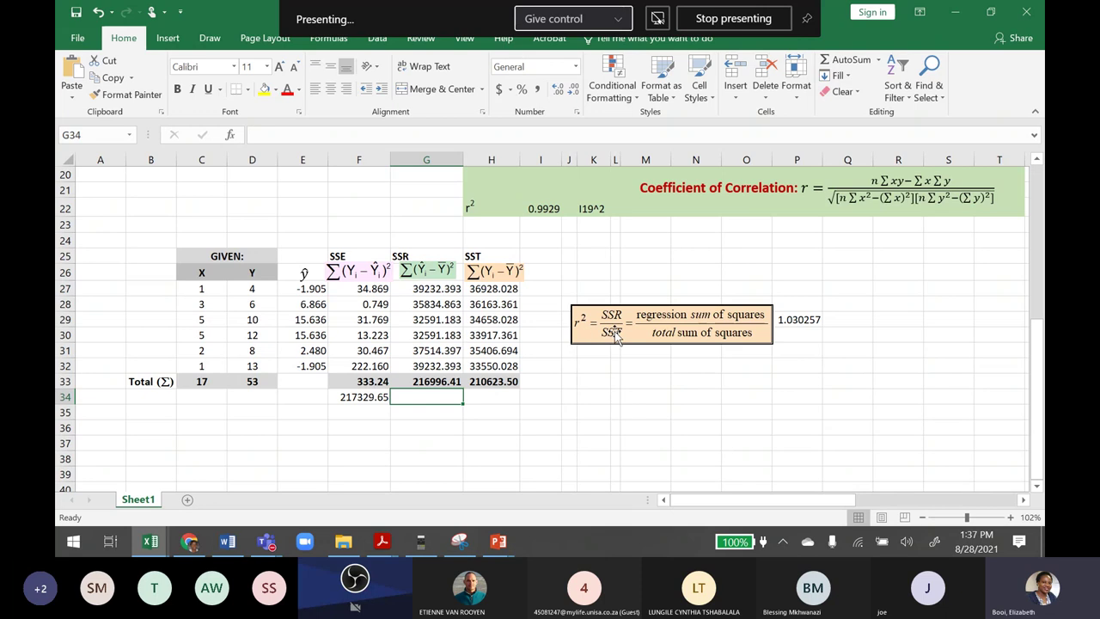
Examine the SST total in H33 and the r² formula in P29, leaving it as =G33/H33.
left_click(492, 379)
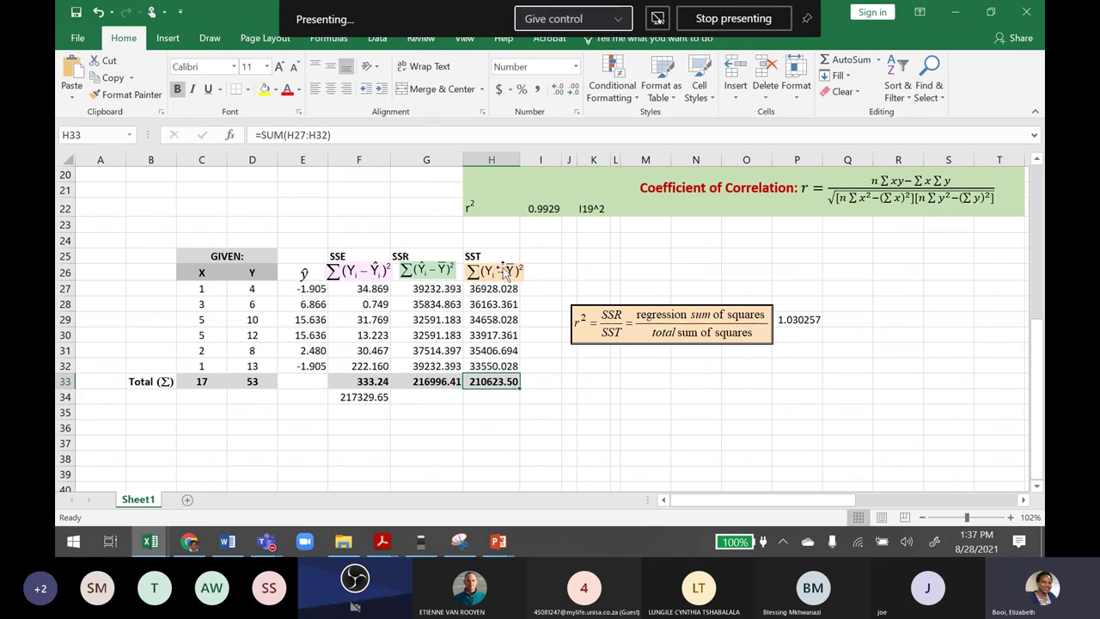
left_click(805, 319)
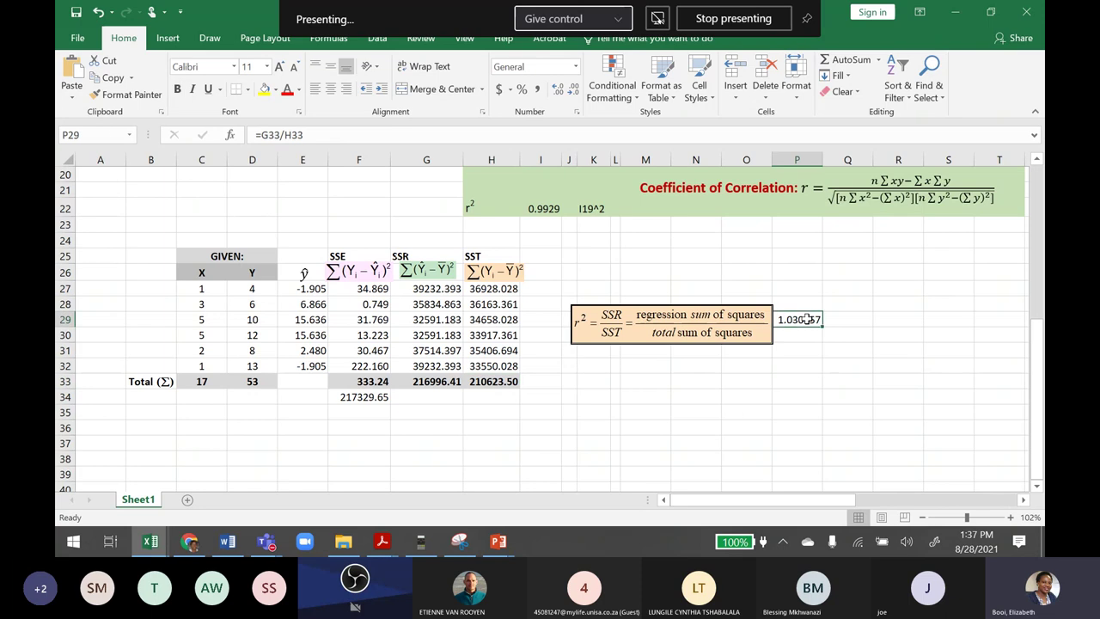
double_click(805, 319)
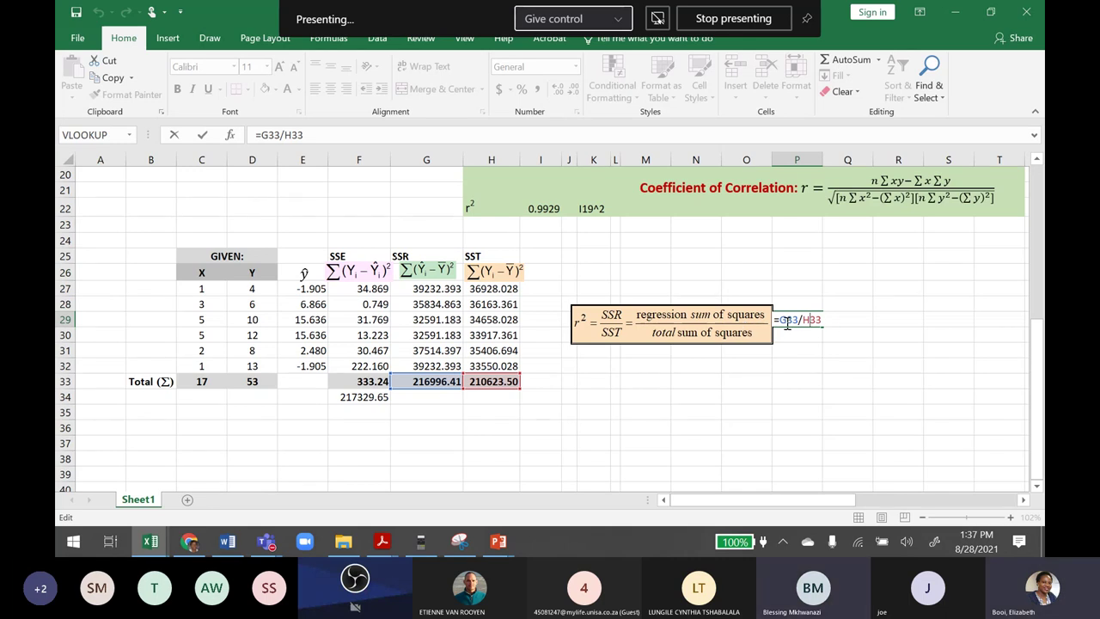
key("Return")
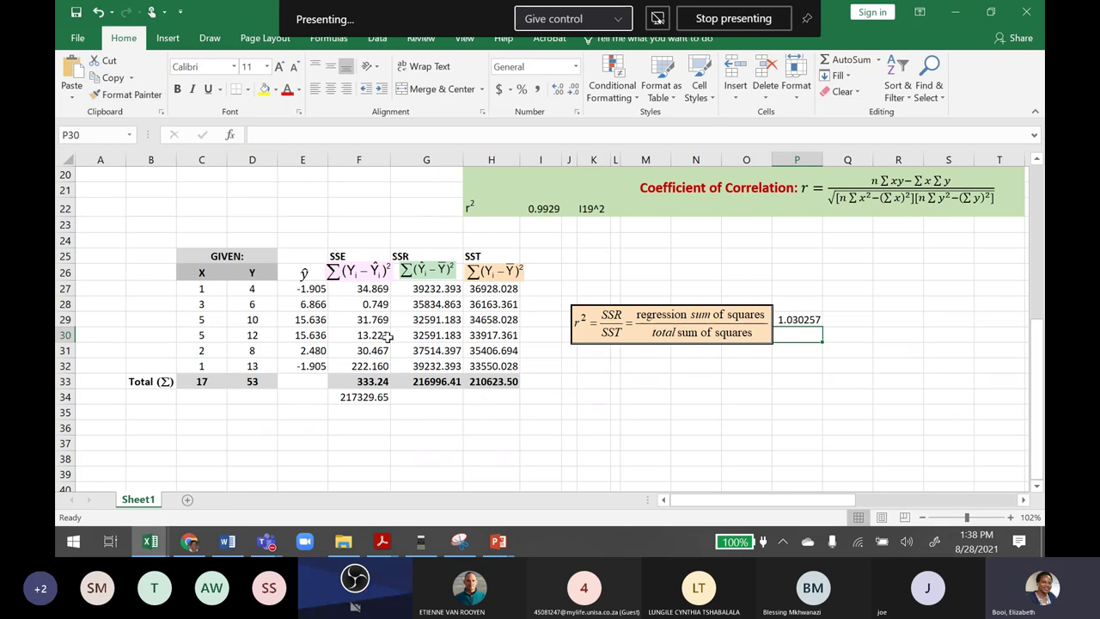
Highlight the sums-of-squares block A24:R37 and point out the given X and Y values in its first rows.
left_click_drag(106, 234, 898, 453)
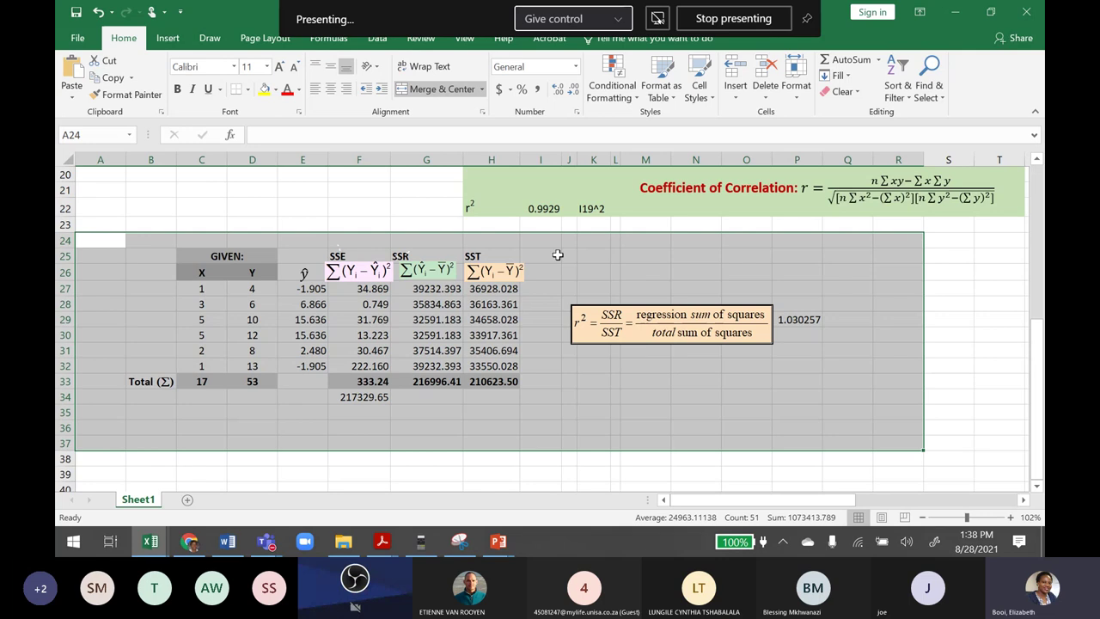
left_click(571, 427)
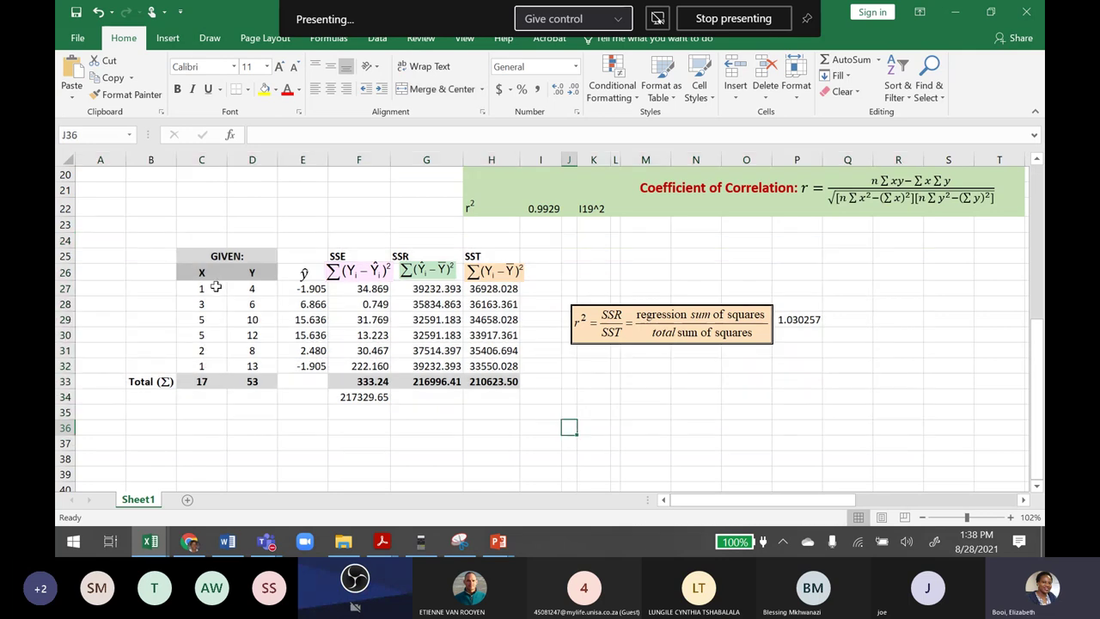
left_click_drag(209, 287, 255, 296)
left_click(255, 297)
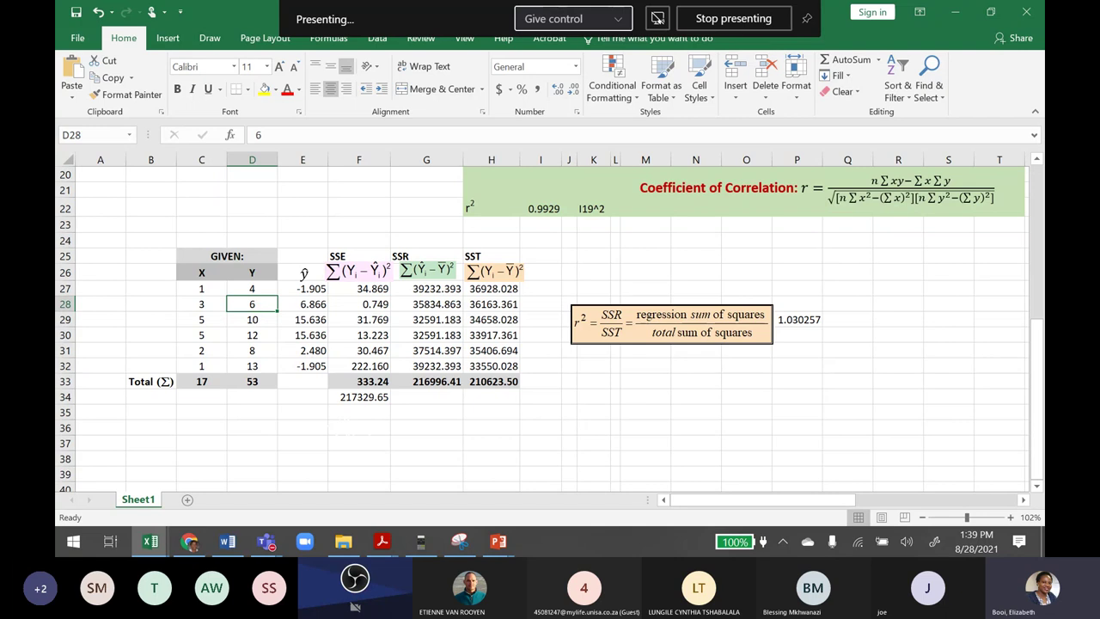
Switch to the PowerPoint slide show at Exercise 18 and handwrite "SST =" beneath the r² × 100 note.
mouse_move(498, 542)
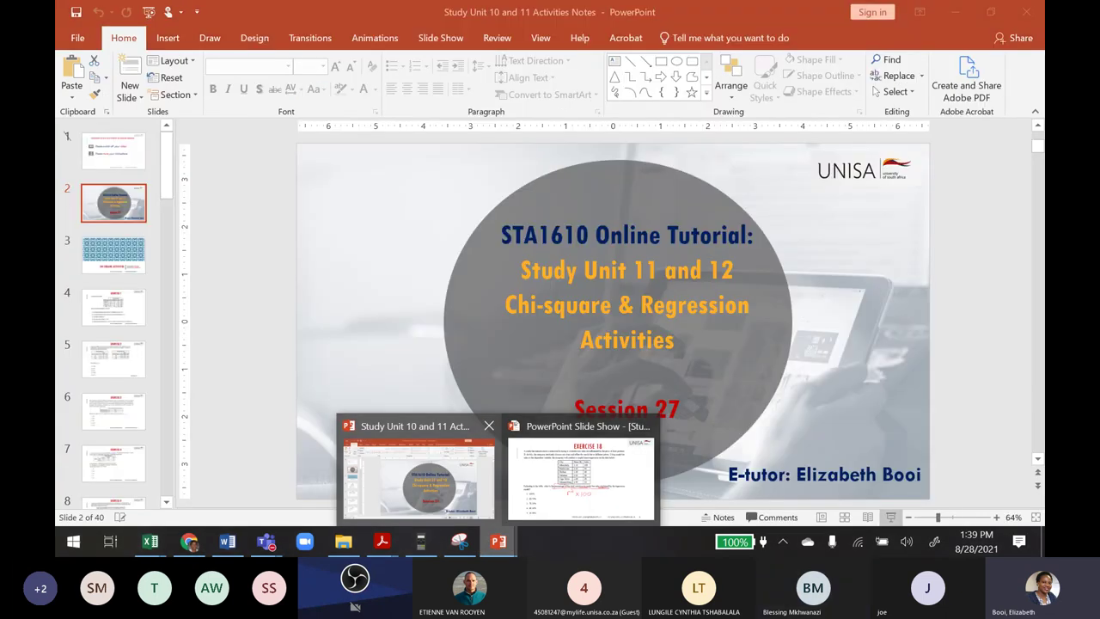
left_click(574, 468)
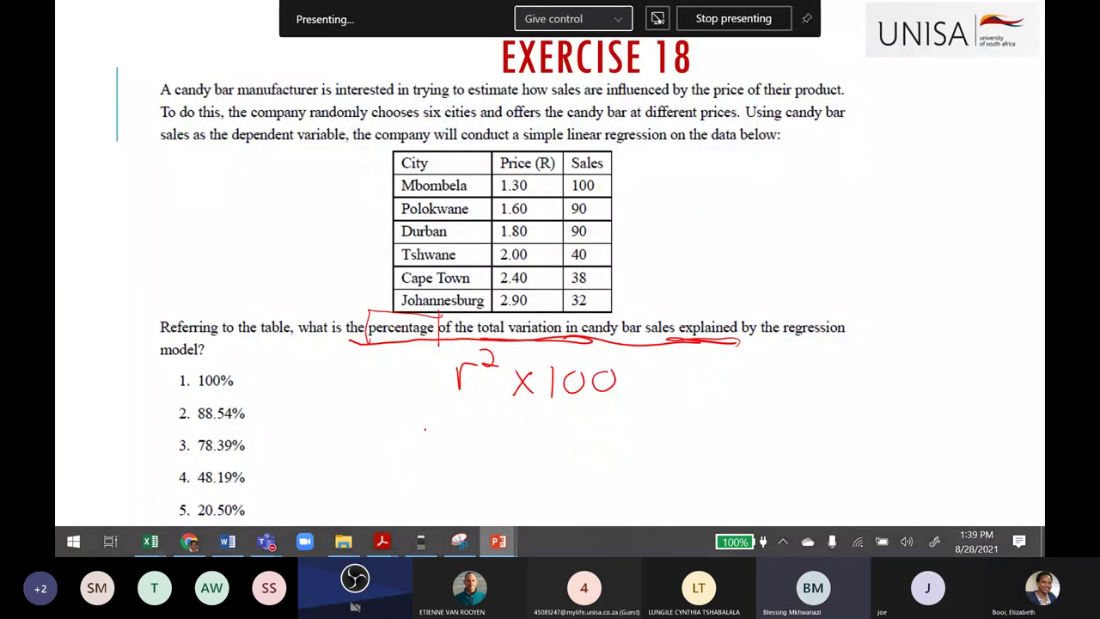
mouse_move(425, 431)
left_mouse_down()
mouse_move(400, 464)
mouse_move(436, 465)
left_mouse_up()
mouse_move(474, 431)
left_mouse_down()
mouse_move(478, 470)
mouse_move(530, 453)
left_mouse_up()
left_click_drag(507, 464, 532, 463)
left_click(548, 437)
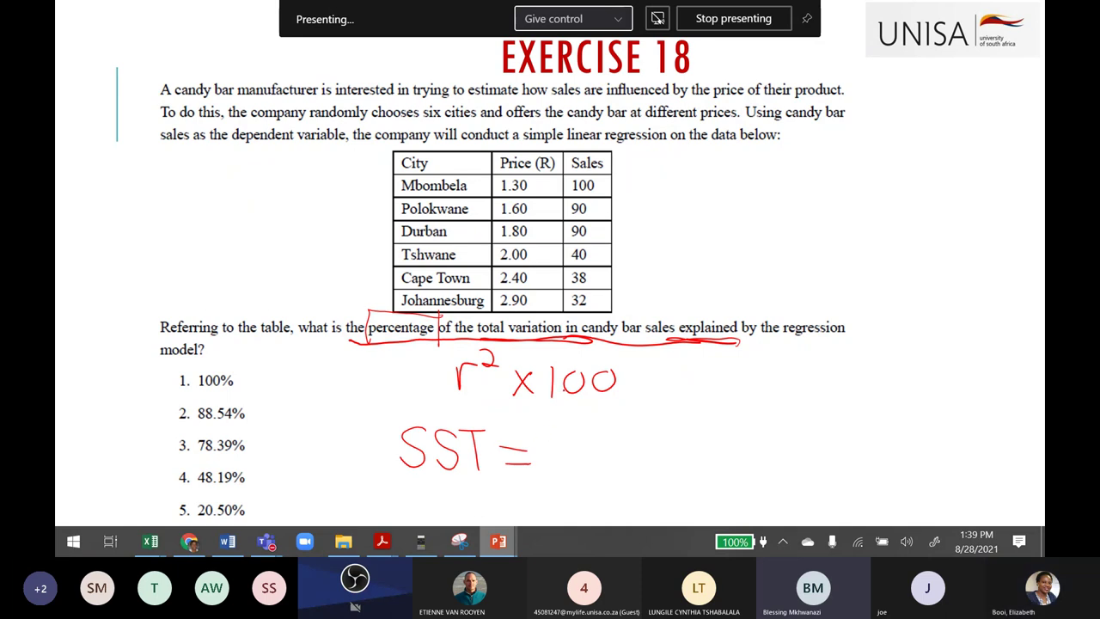
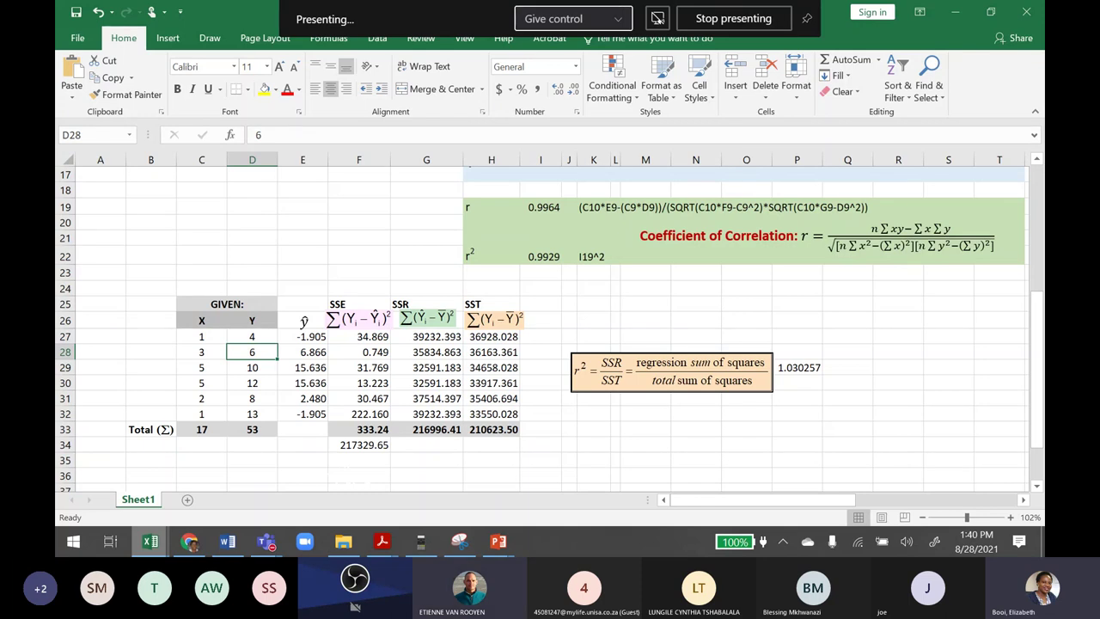
Compare the given X and Y data in rows 3 to 8 with the data used in the sums-of-squares table.
scroll(541, 327, "up", 2)
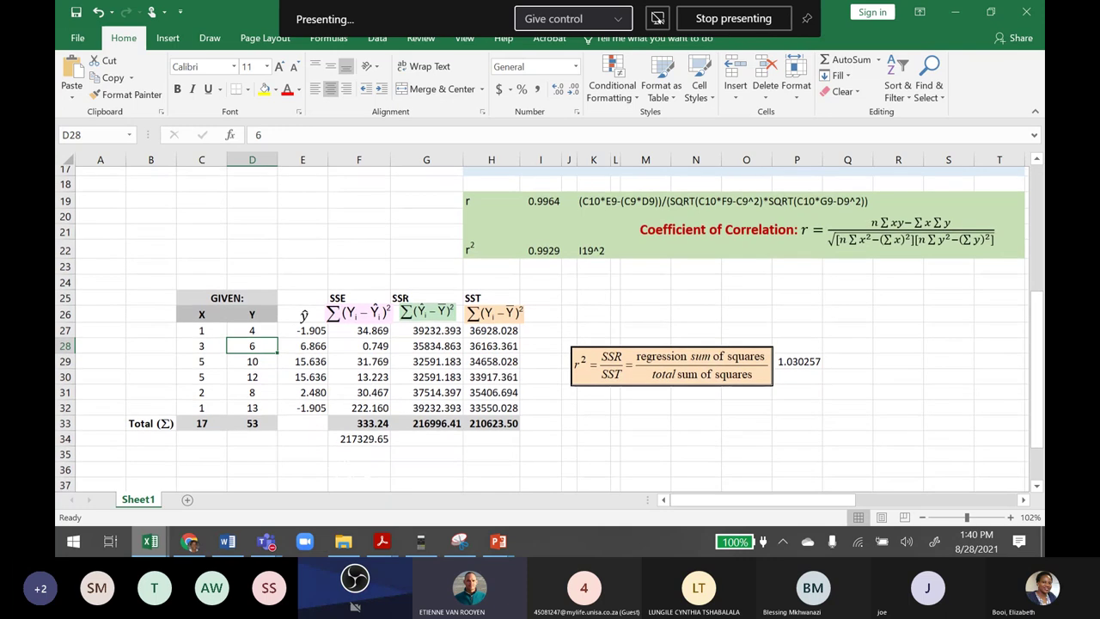
scroll(541, 327, "up", 5)
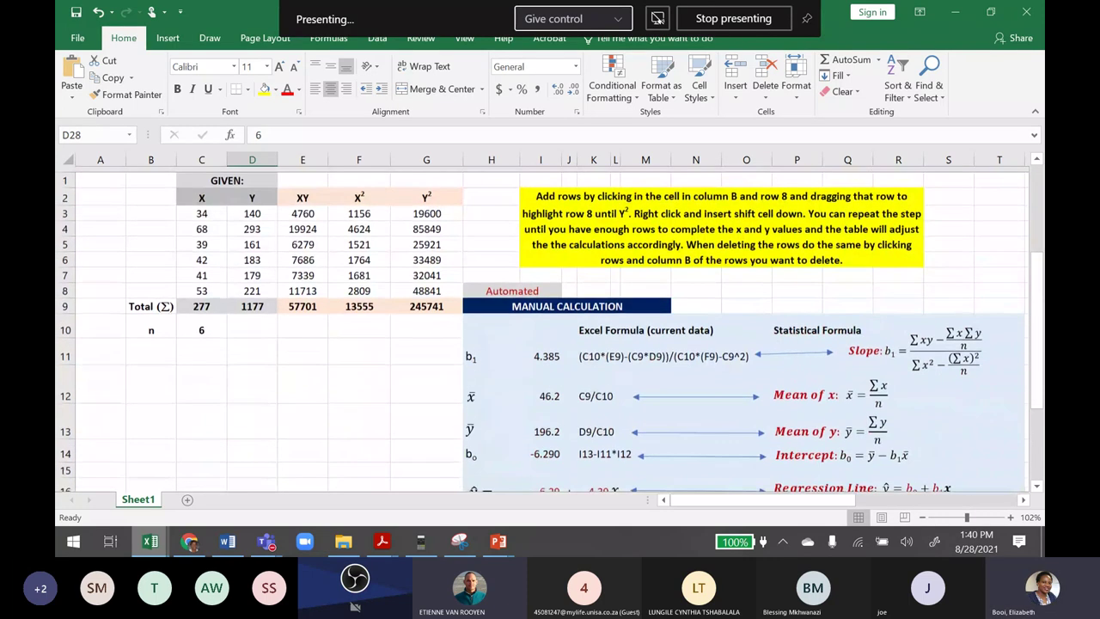
scroll(541, 327, "down", 12)
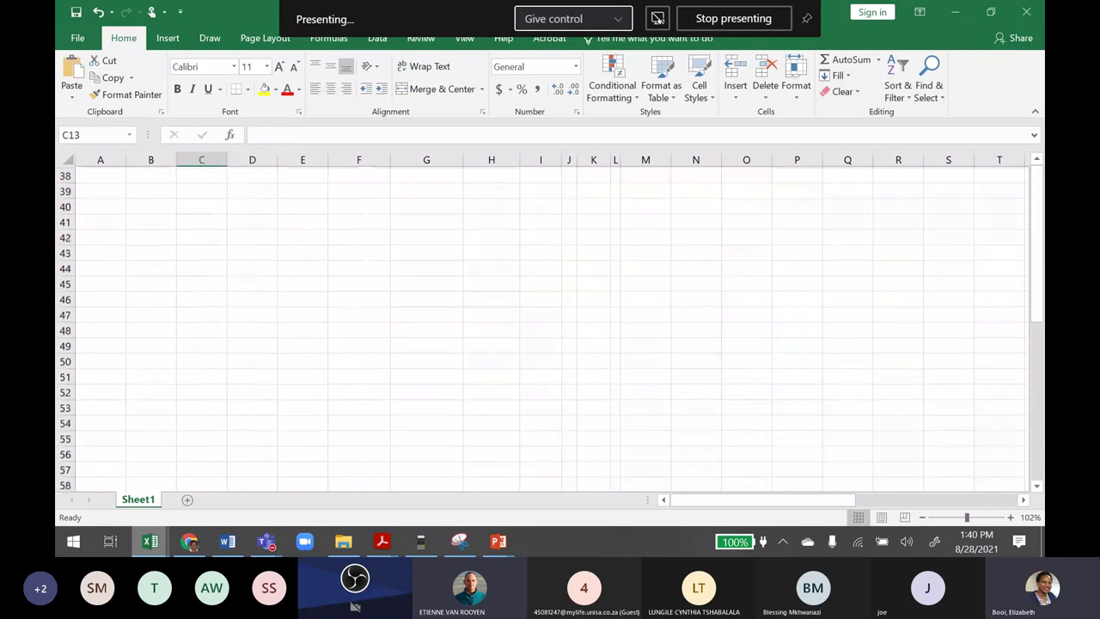
scroll(542, 327, "up", 7)
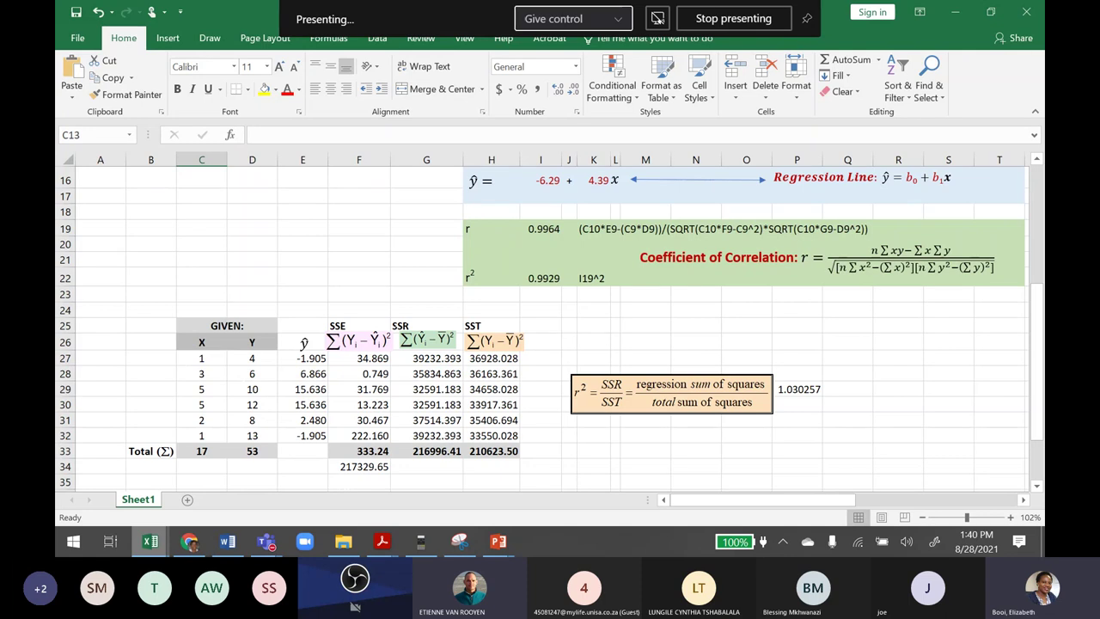
scroll(541, 327, "up", 5)
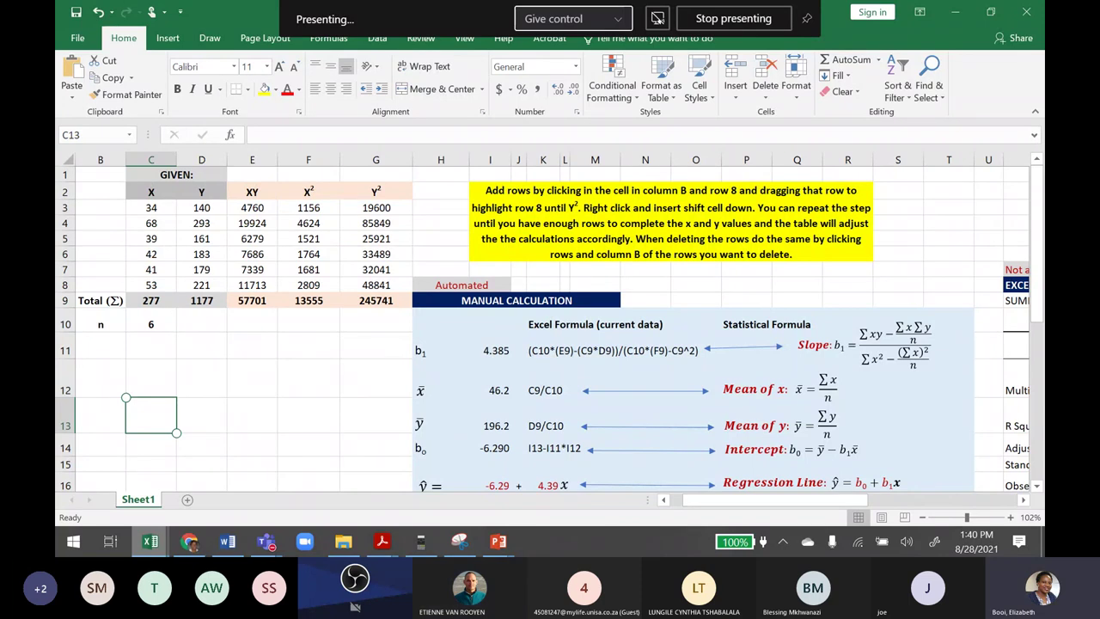
scroll(550, 326, "down", 9)
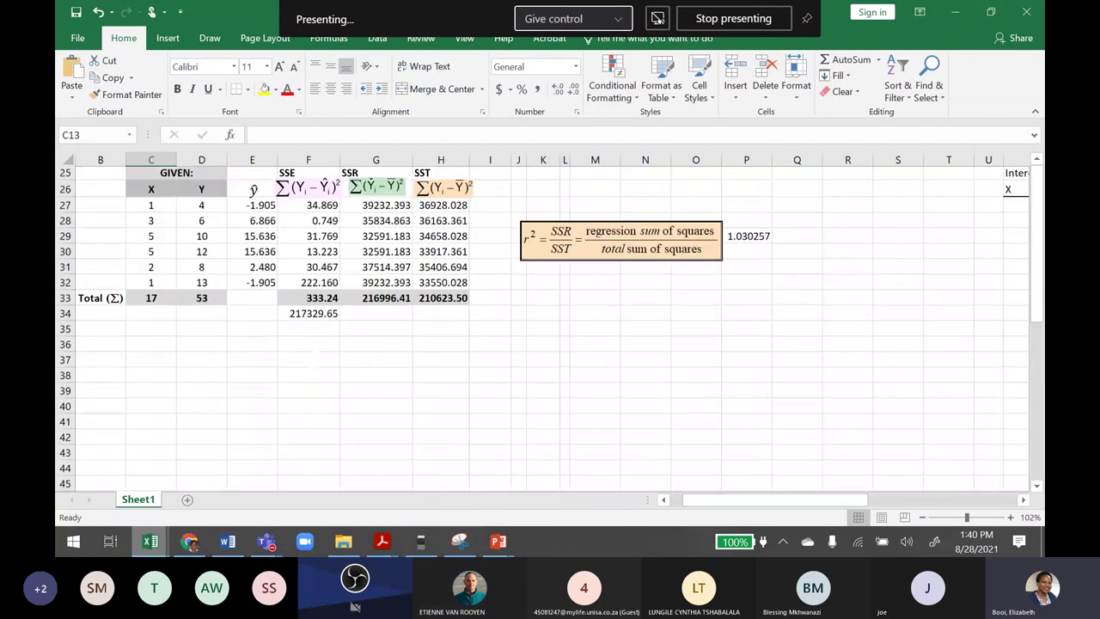
scroll(550, 327, "up", 3)
scroll(550, 327, "up", 6)
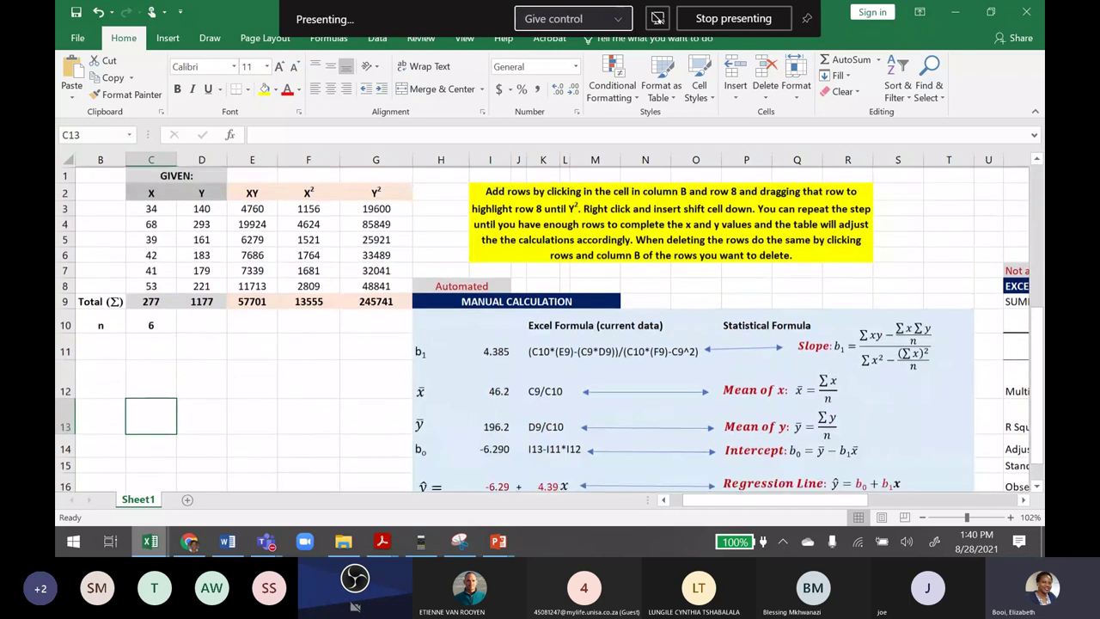
scroll(550, 327, "down", 5)
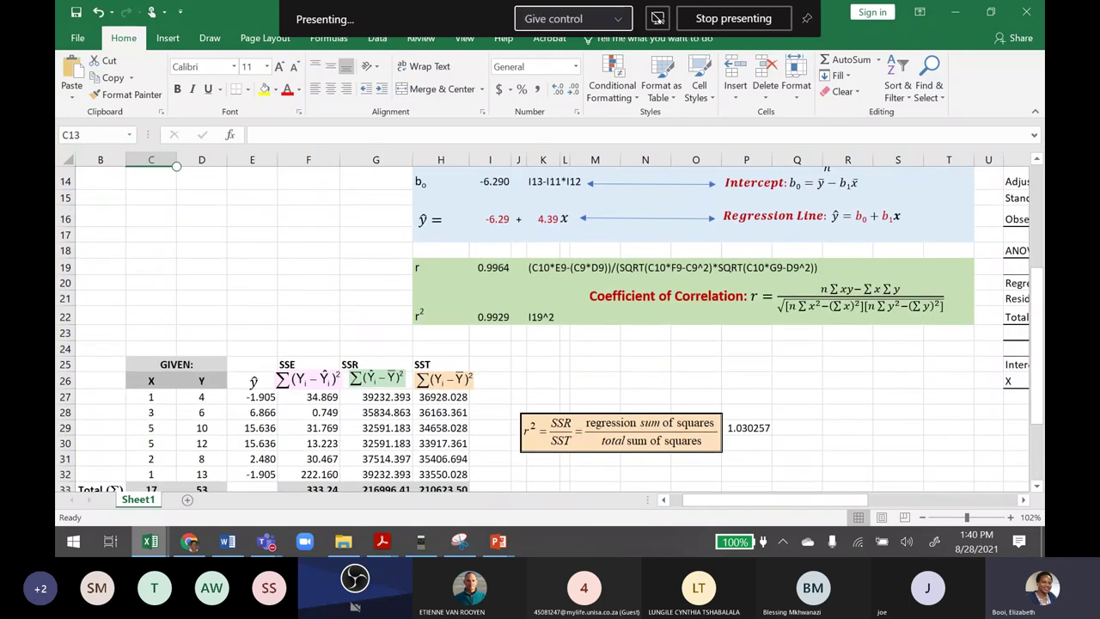
scroll(551, 327, "down", 2)
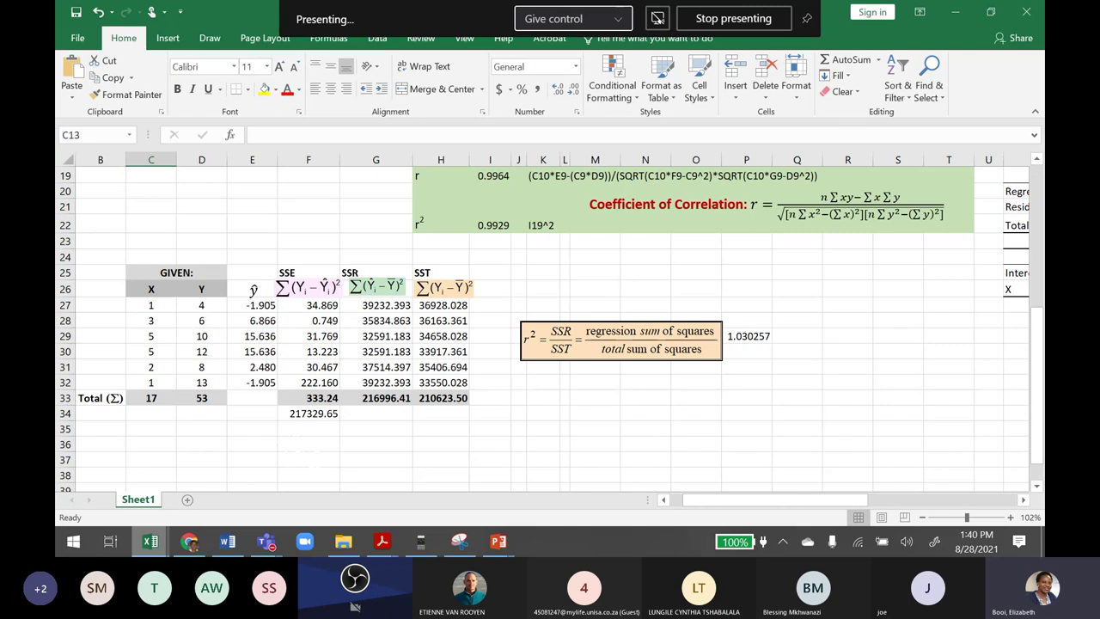
scroll(550, 326, "up", 6)
left_click(202, 222)
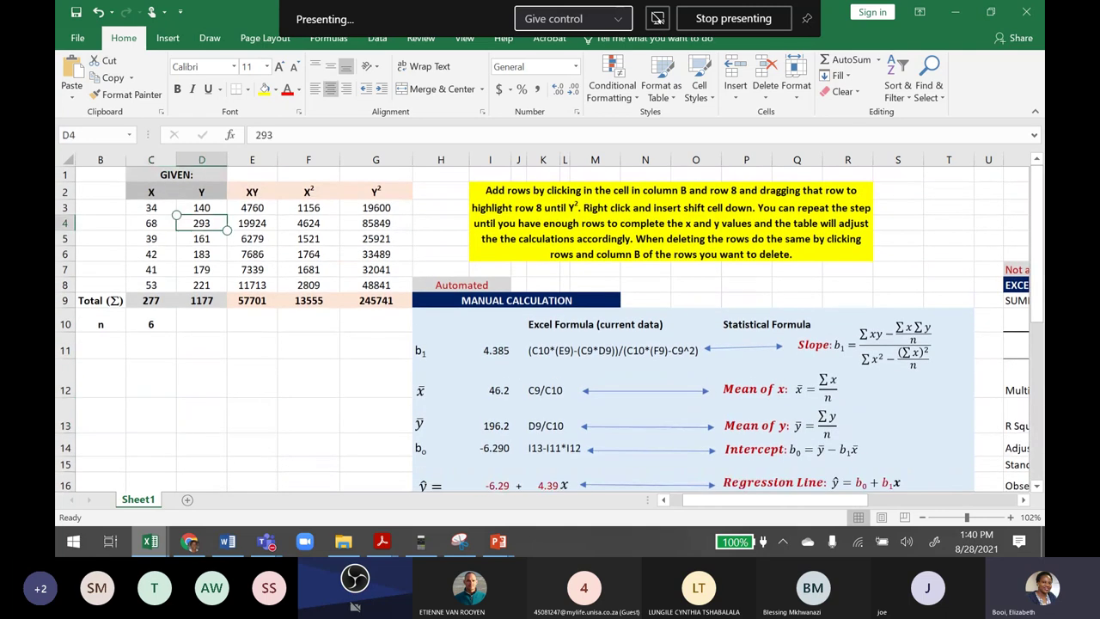
scroll(550, 327, "down", 6)
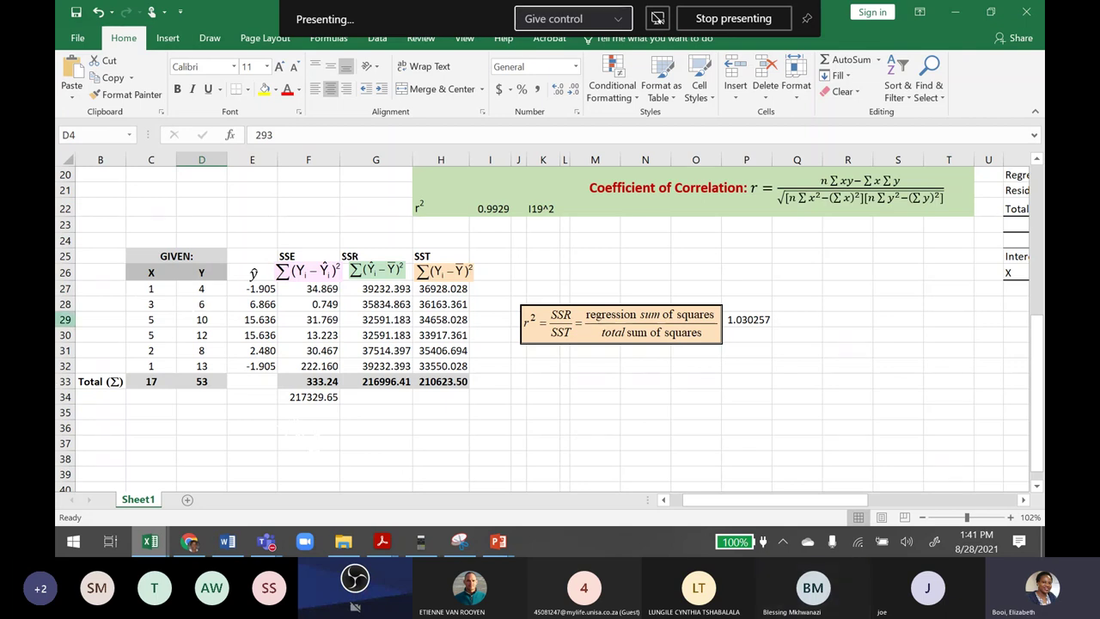
Replace the X and Y values in C27:D32 of the sums-of-squares table with a copy of C3:D8.
left_click_drag(146, 288, 202, 368)
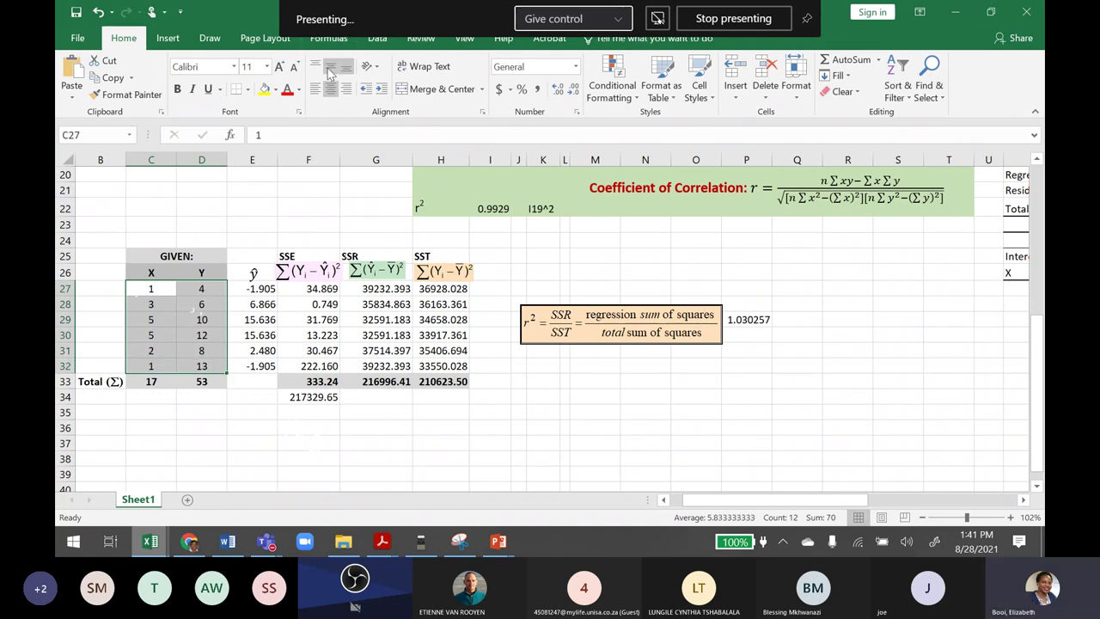
left_click(153, 287)
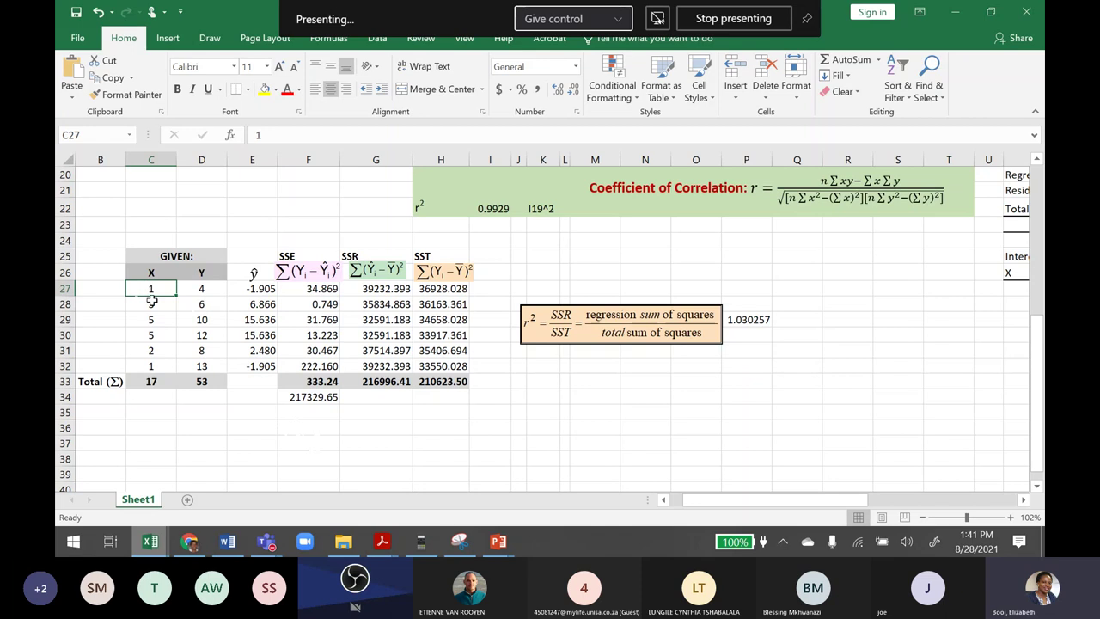
left_click_drag(1036, 376, 1035, 224)
left_click_drag(148, 209, 194, 286)
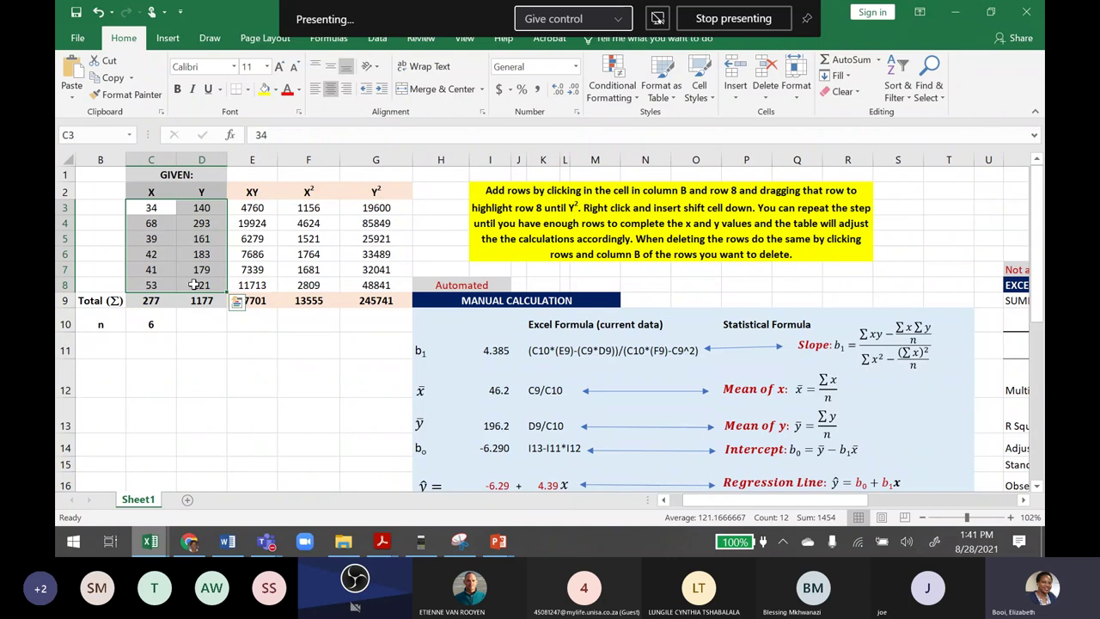
key("ctrl+c")
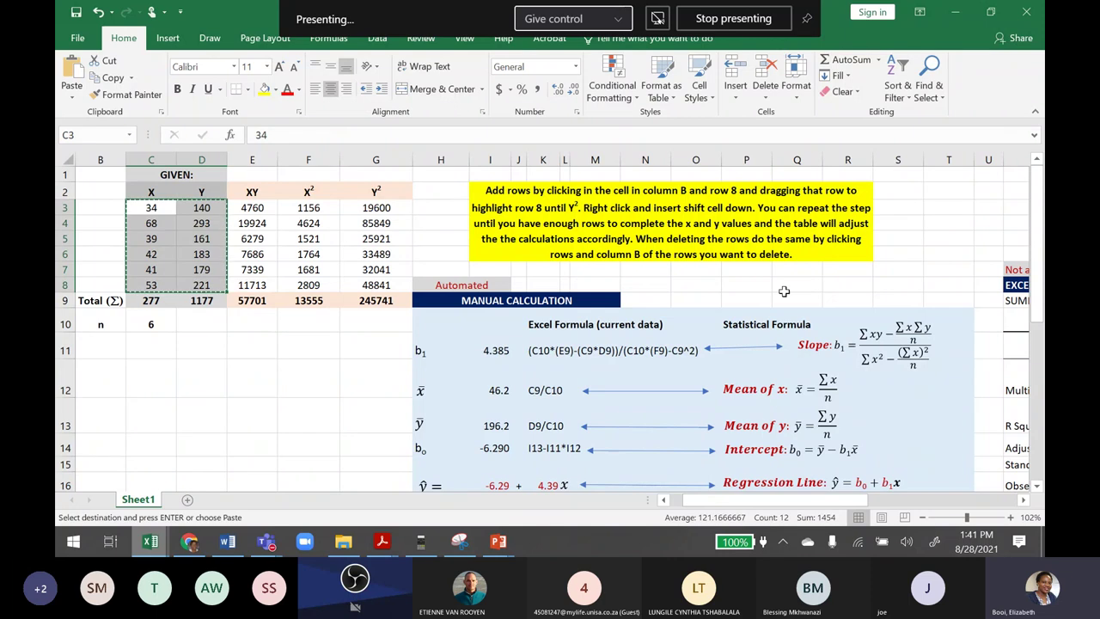
scroll(397, 239, "down", 7)
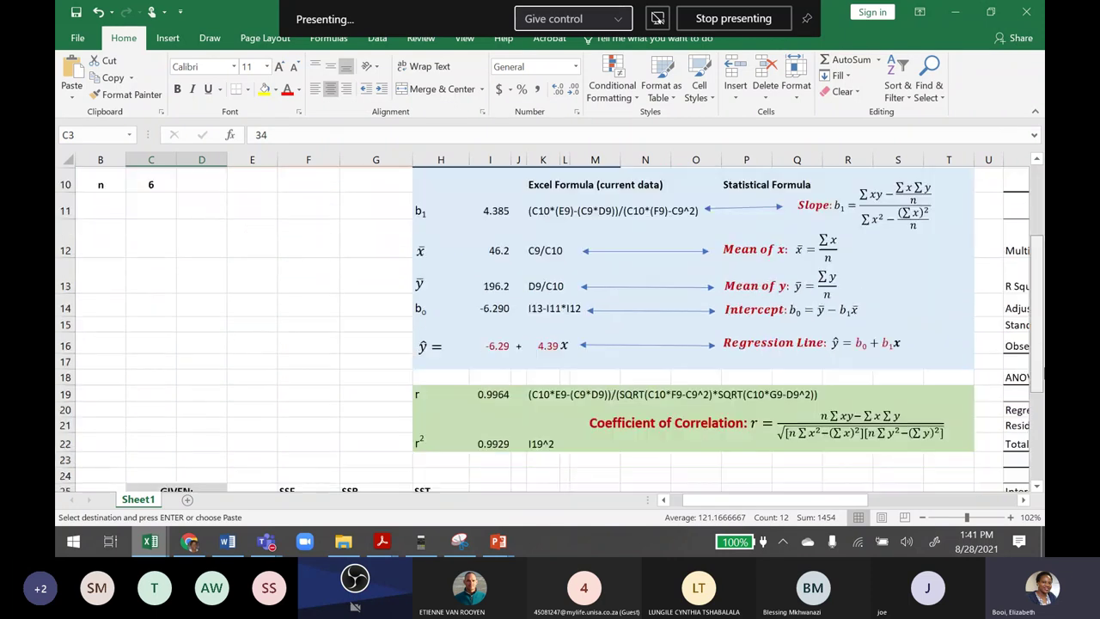
left_click(137, 273)
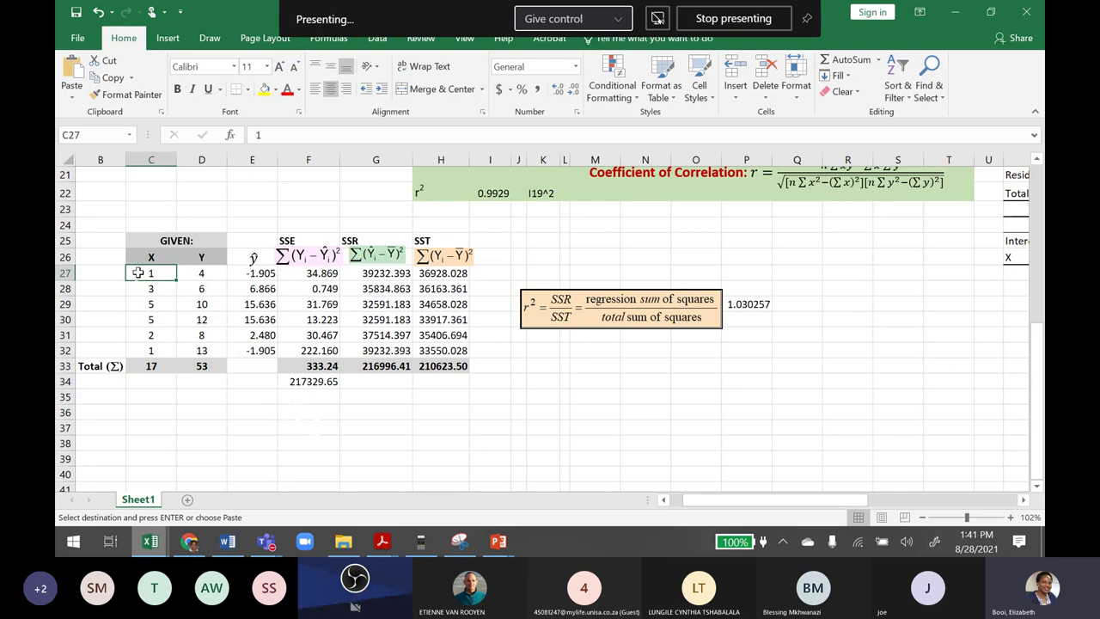
key("ctrl+v")
left_click(441, 382)
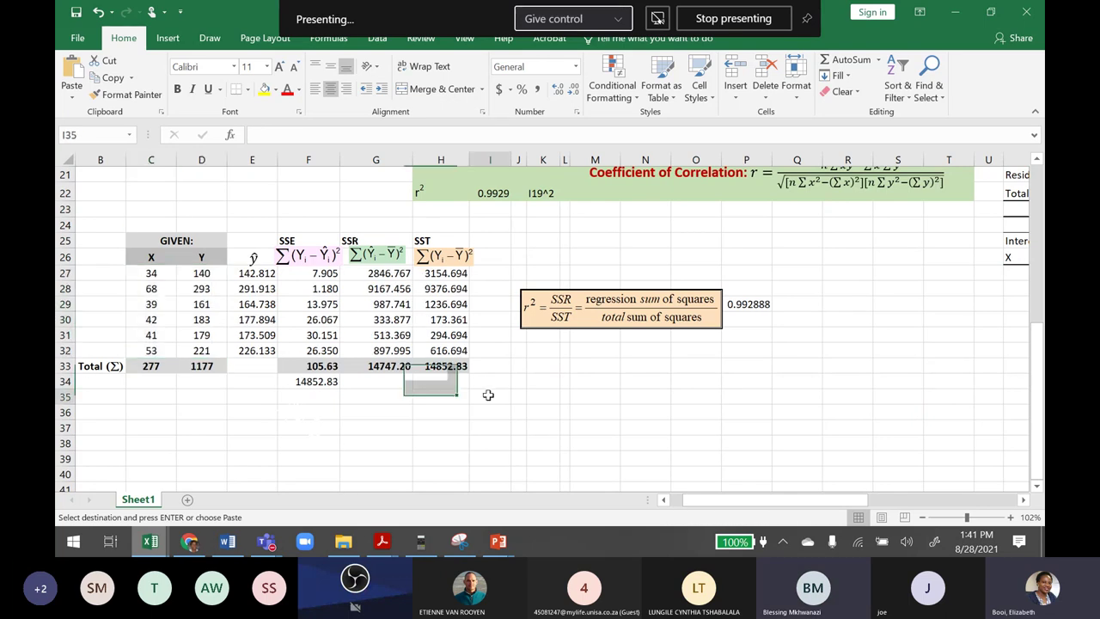
Examine the non-automated Excel regression output block that starts at V7, including its regression statistics and coefficients.
left_click(488, 395)
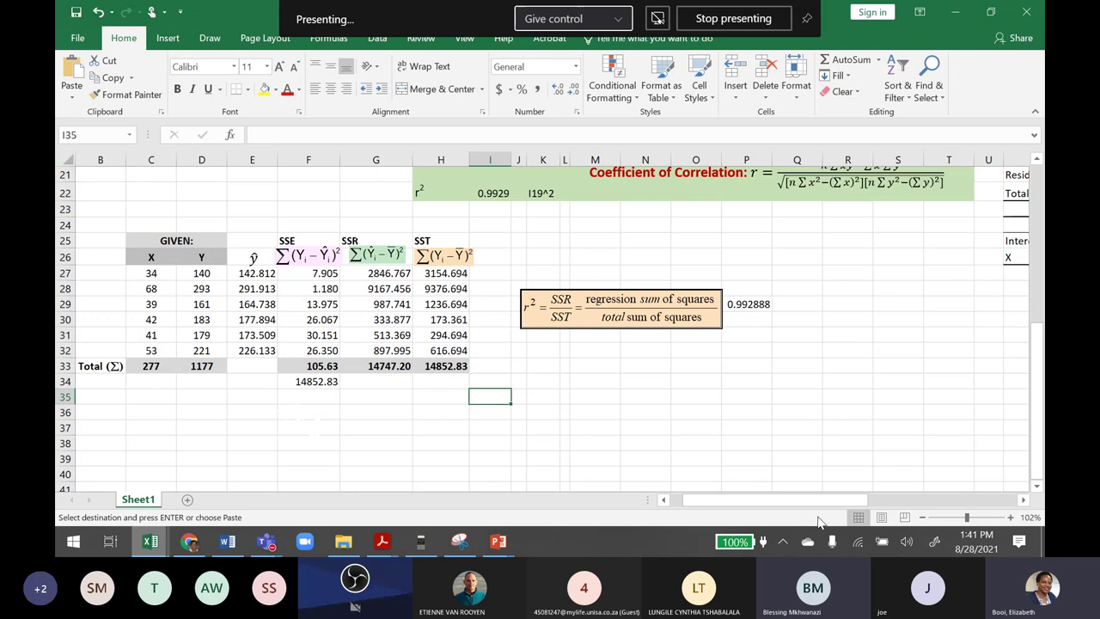
left_click_drag(845, 499, 988, 500)
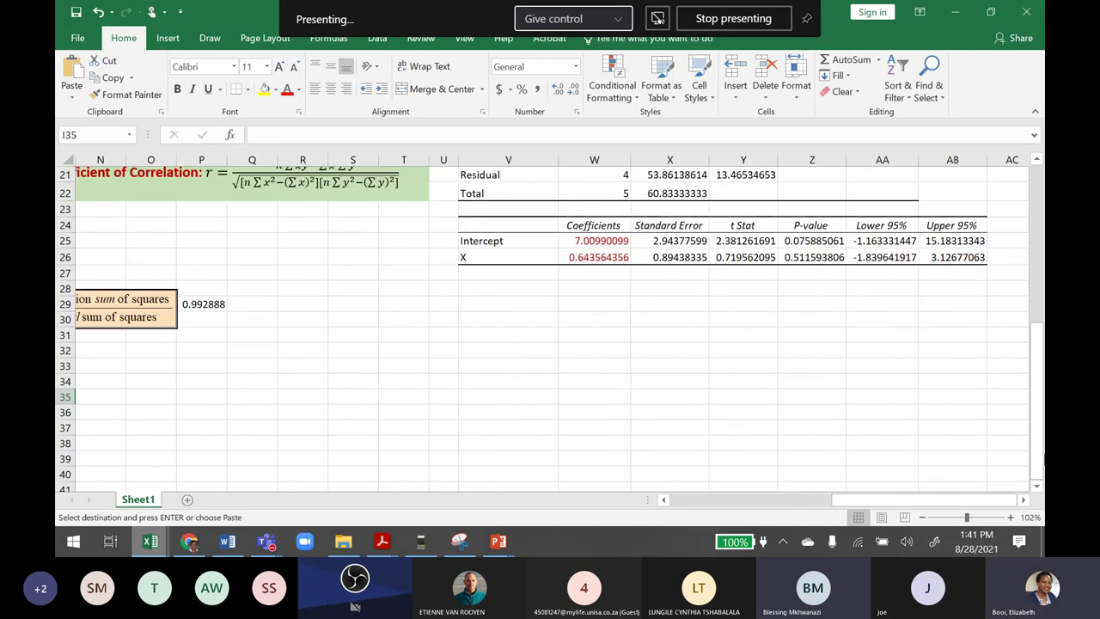
left_click_drag(1037, 399, 1032, 181)
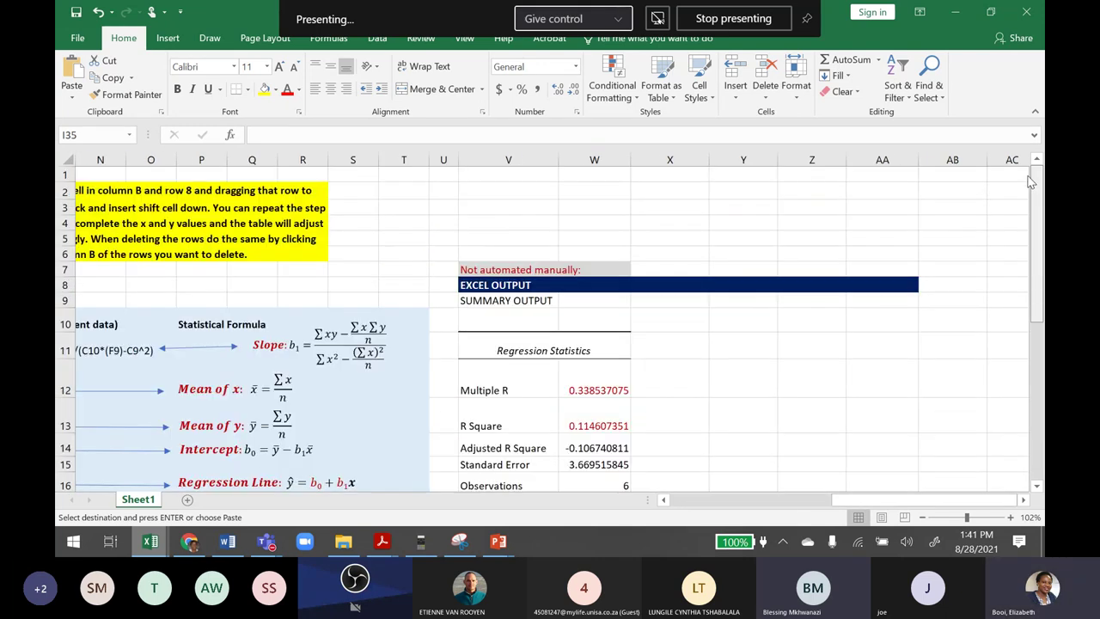
scroll(1000, 284, "down", 2)
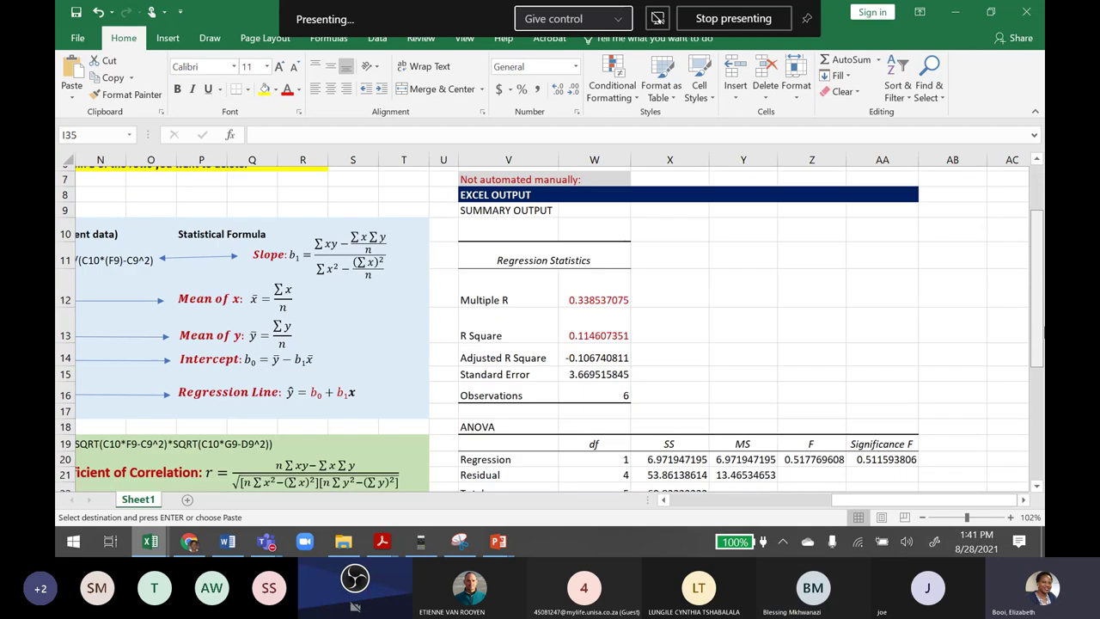
left_click(473, 208)
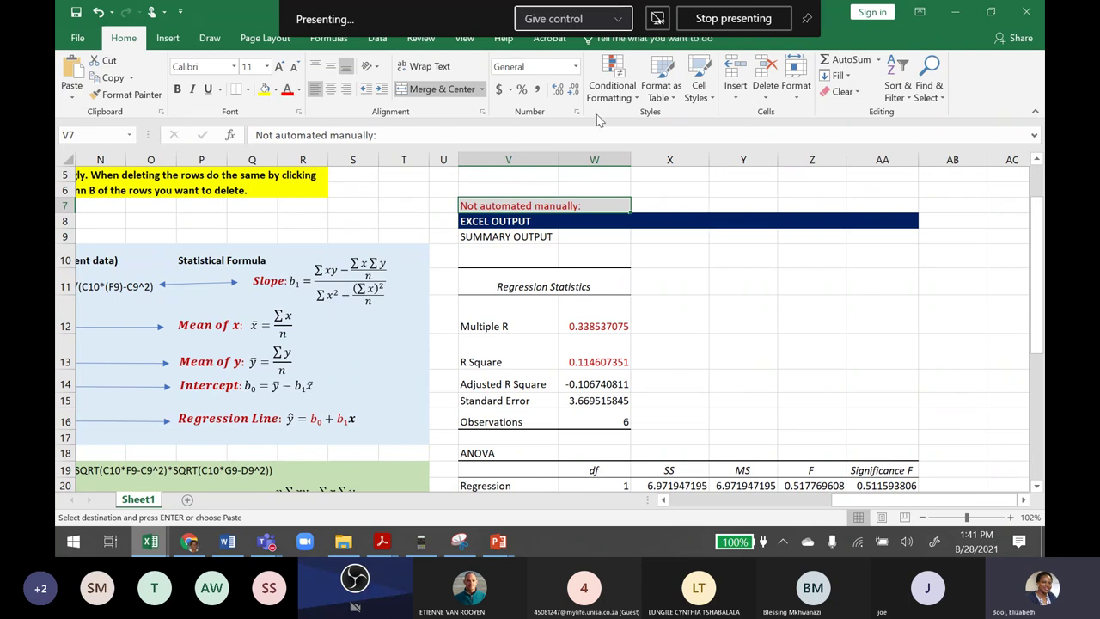
left_click(477, 234)
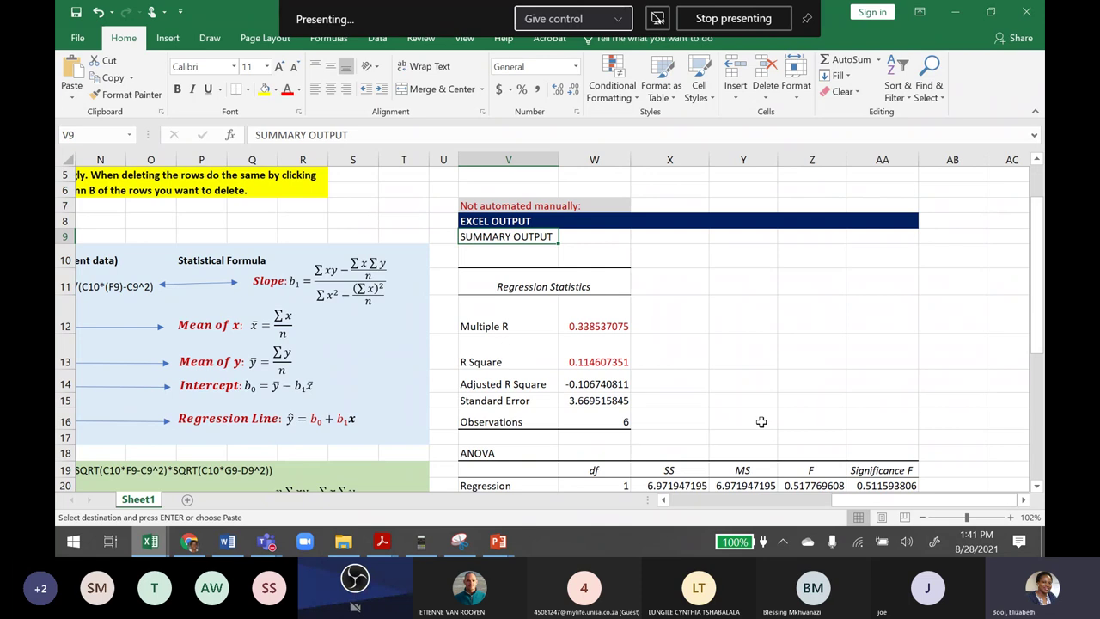
Start the Regression tool from the Data Analysis tools.
left_click_drag(892, 500, 701, 502)
left_click(201, 174)
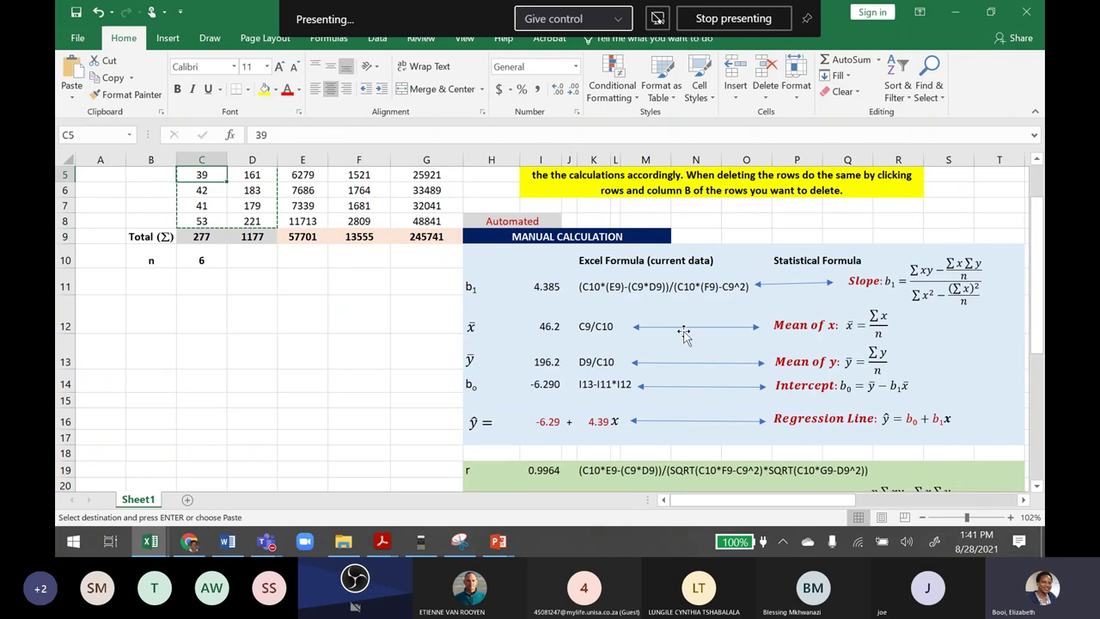
left_click(377, 41)
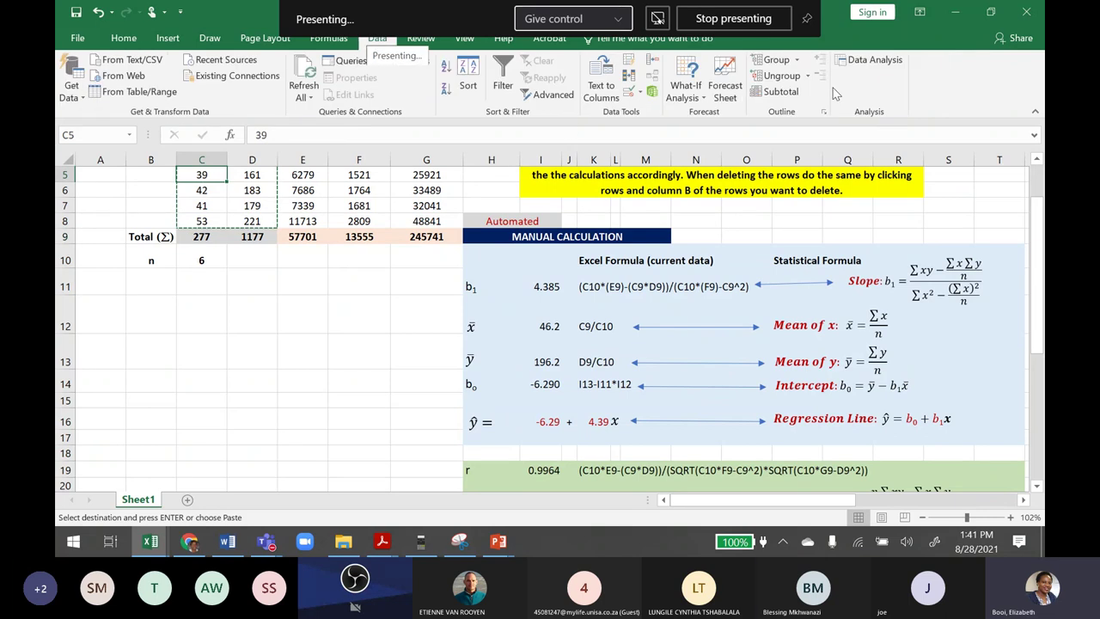
left_click(875, 60)
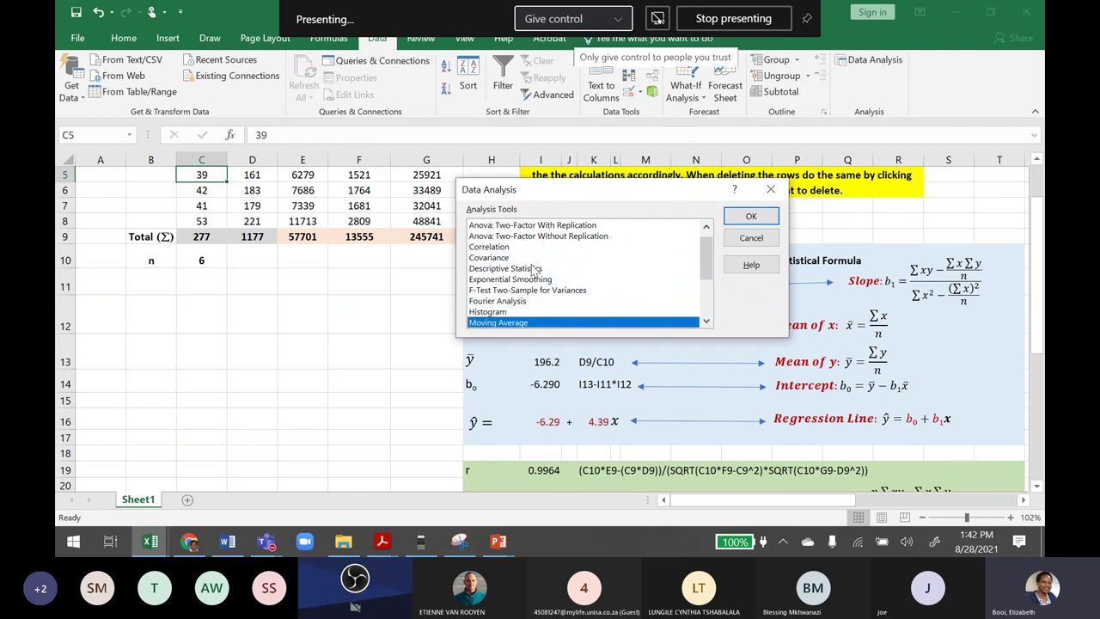
scroll(699, 271, "down", 3)
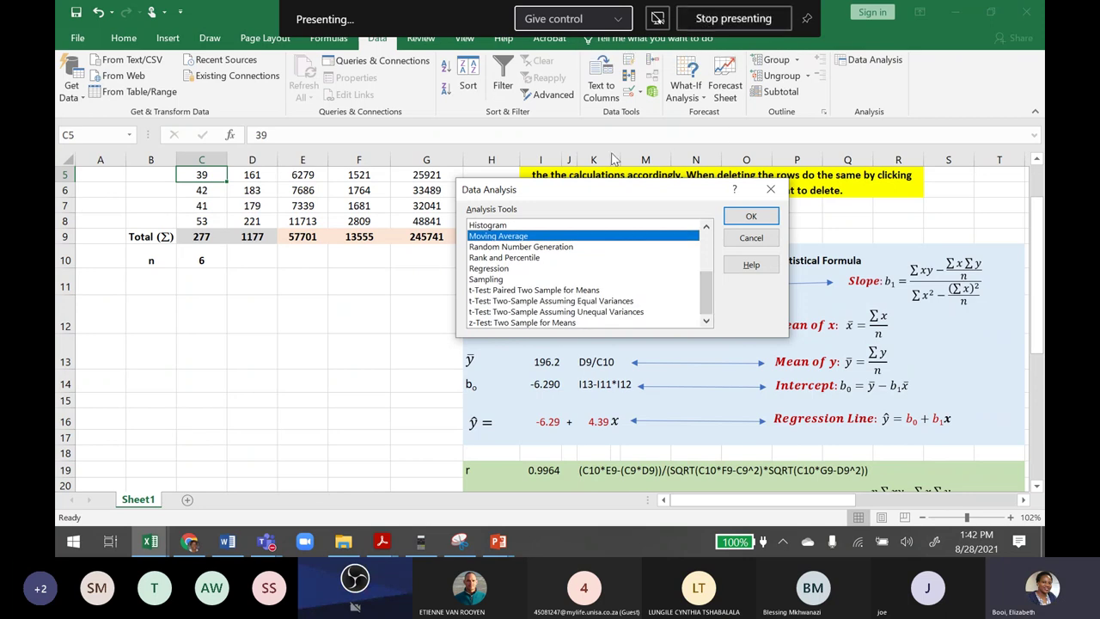
left_click(498, 269)
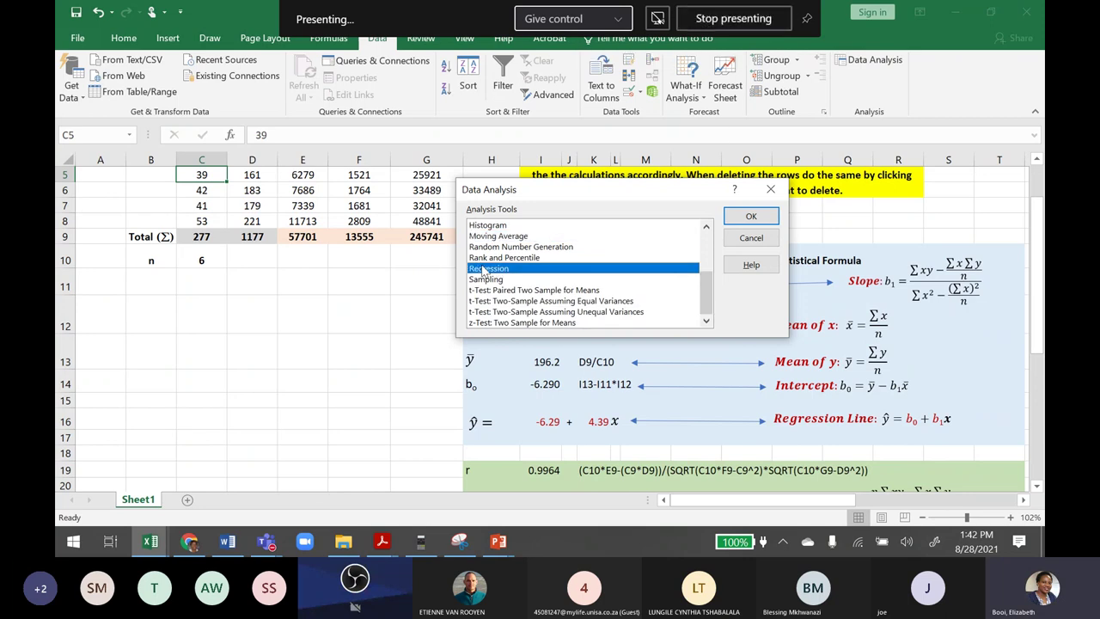
left_click(751, 216)
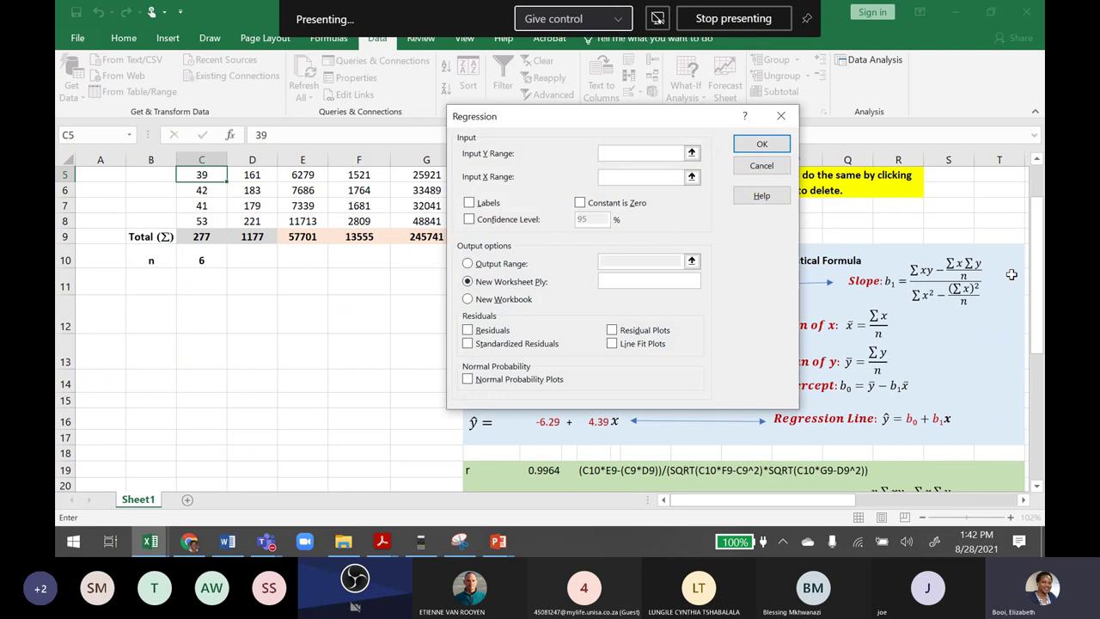
Set the regression's Y range to D2:D8 and X range to C2:C8, and enable Labels for the header cells.
left_click_drag(1038, 271, 1032, 183)
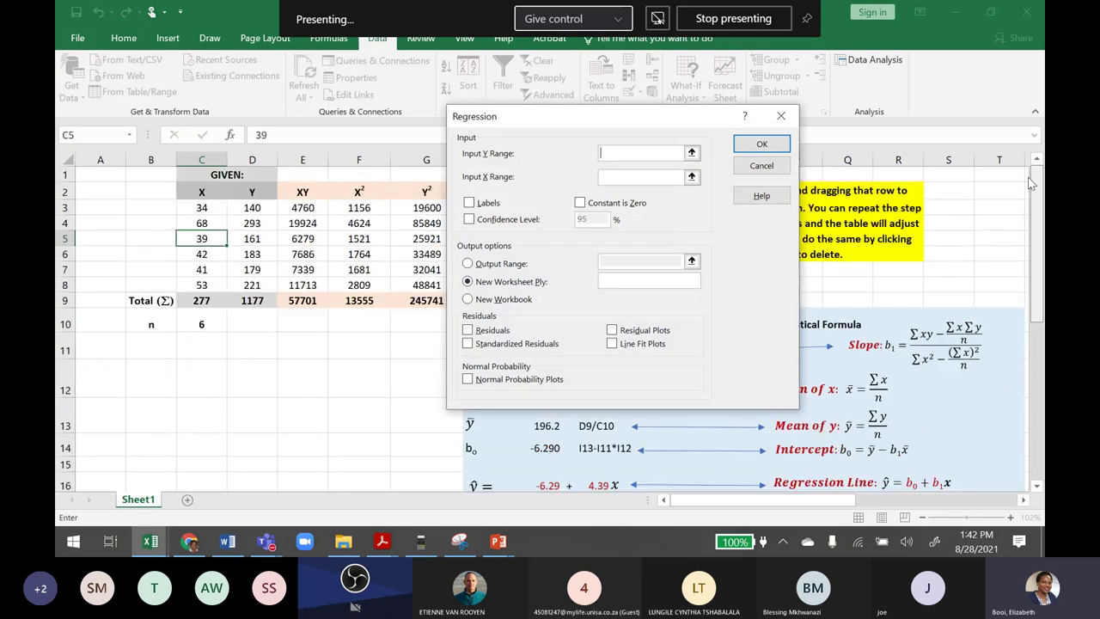
left_click(198, 205)
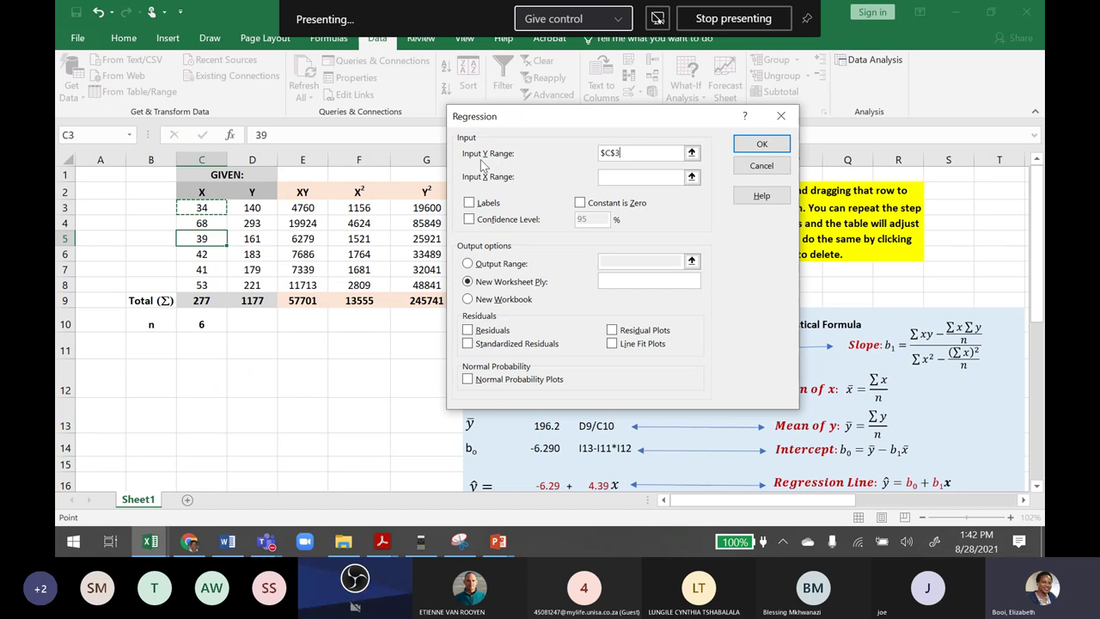
left_click(257, 192)
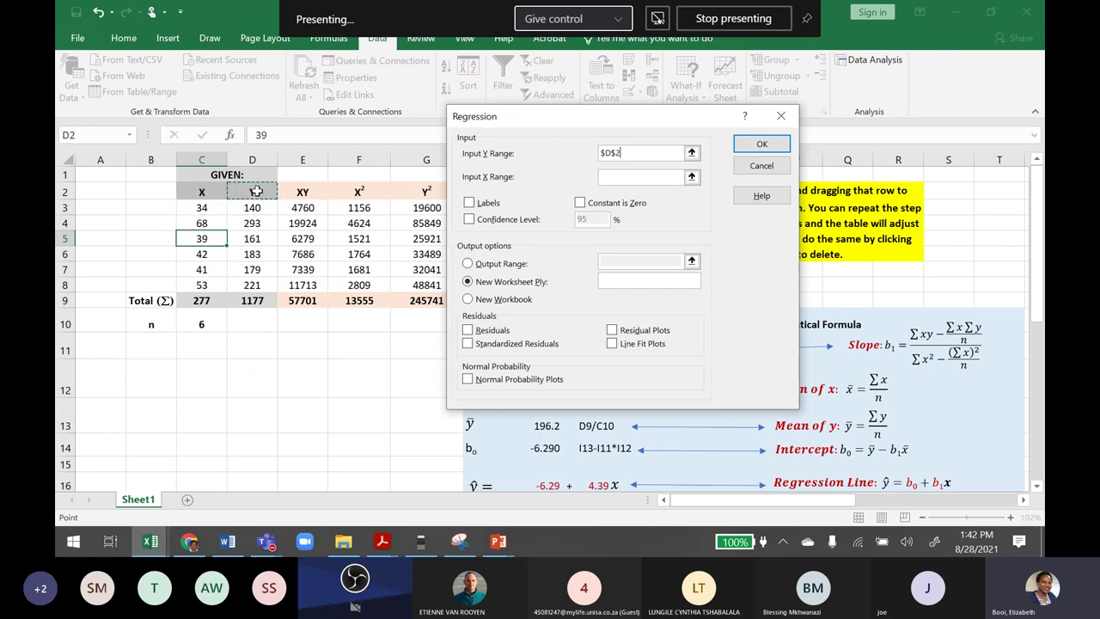
left_click_drag(257, 192, 252, 285)
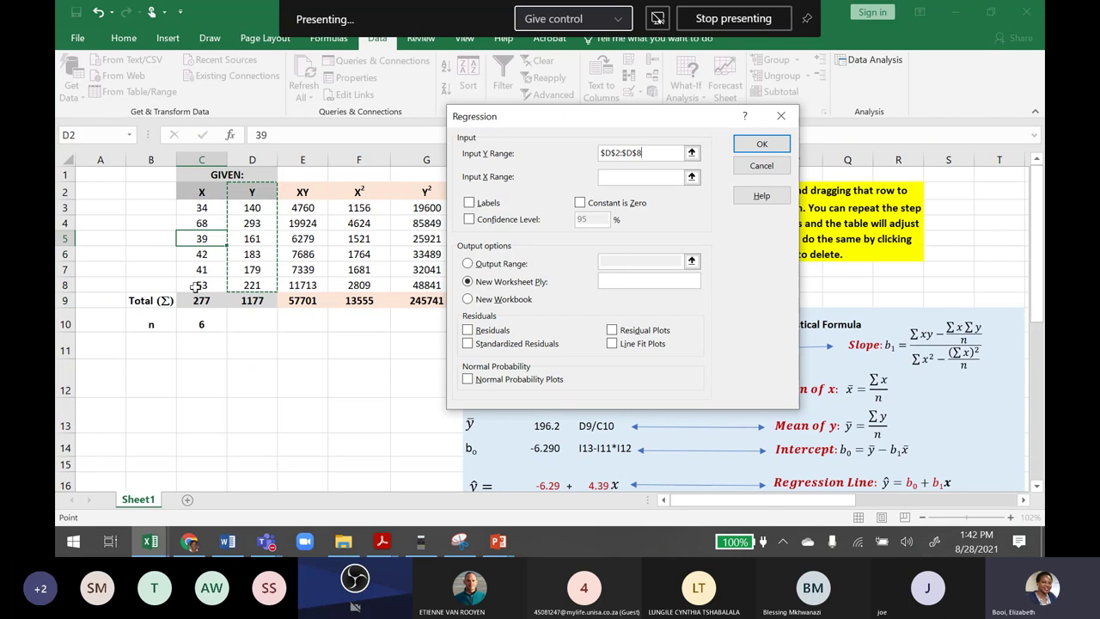
left_click(626, 177)
left_click(202, 192)
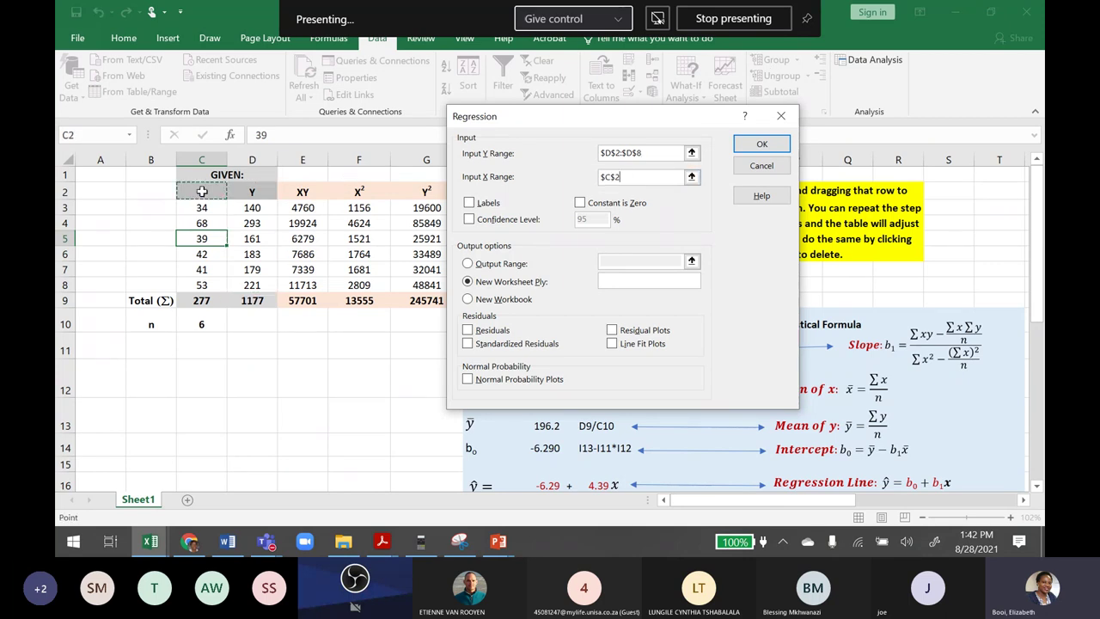
left_click_drag(201, 193, 200, 284)
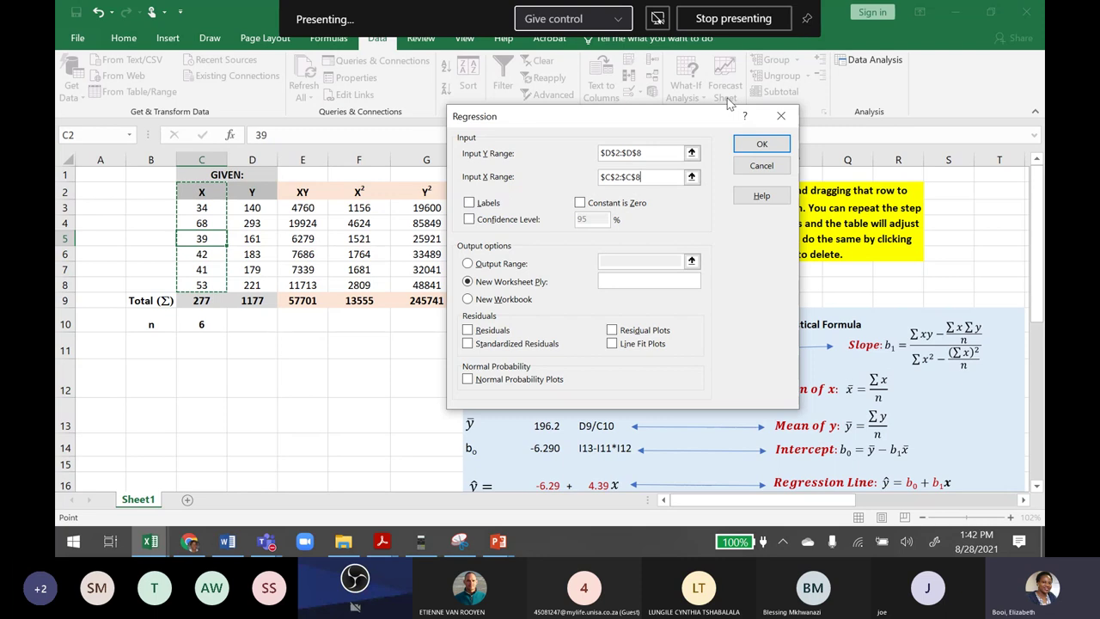
left_click(470, 204)
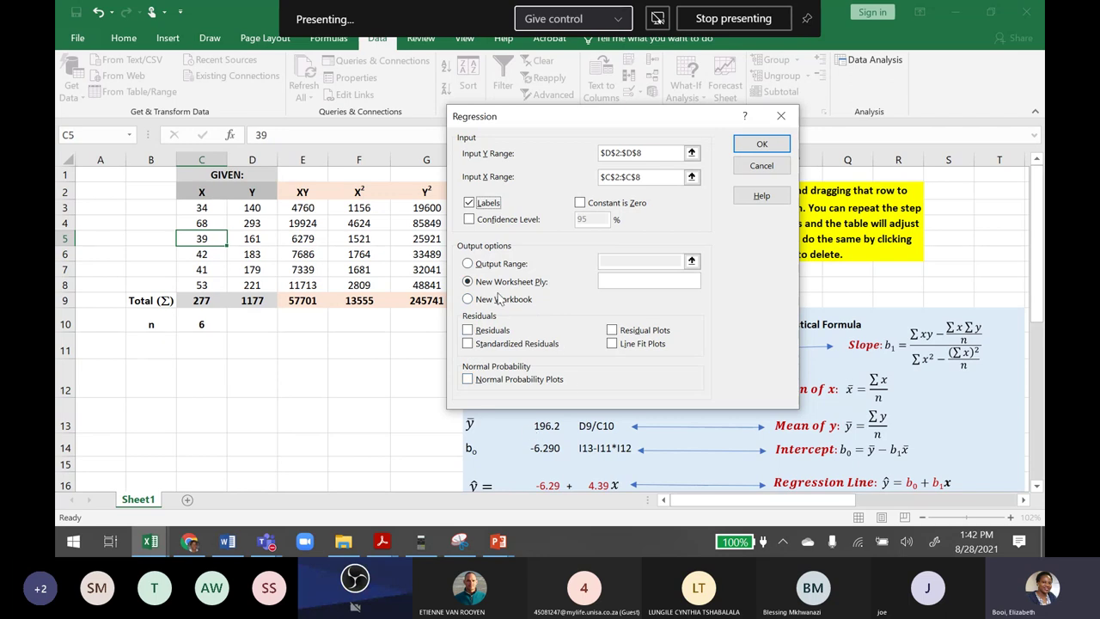
Send the regression output to cell V9 on the same sheet and run it, overwriting the existing summary output.
left_click(469, 263)
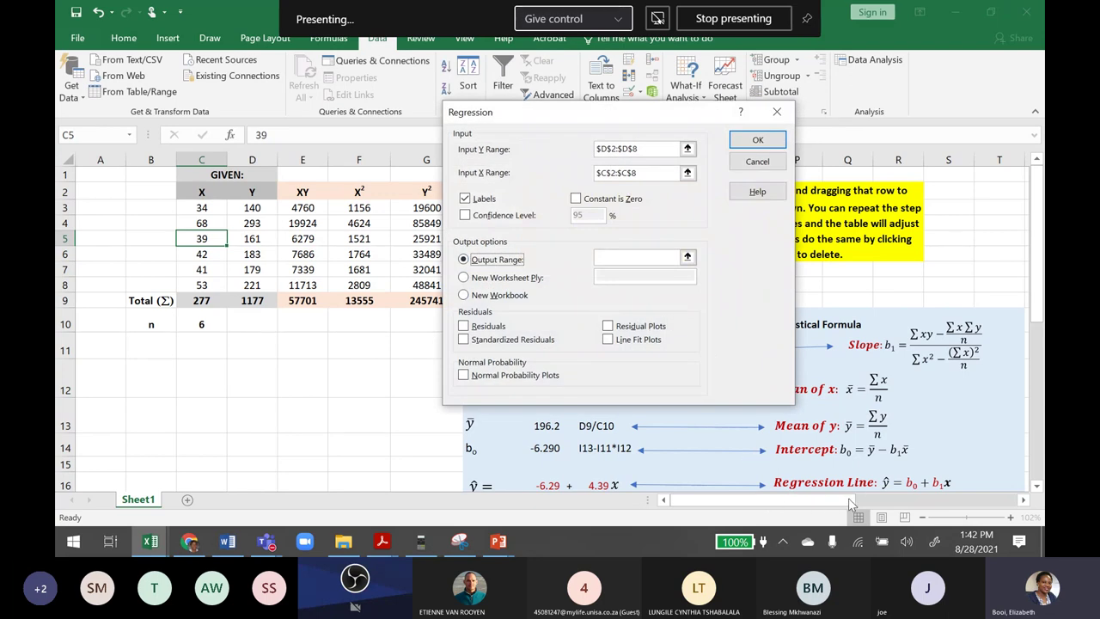
left_click(609, 256)
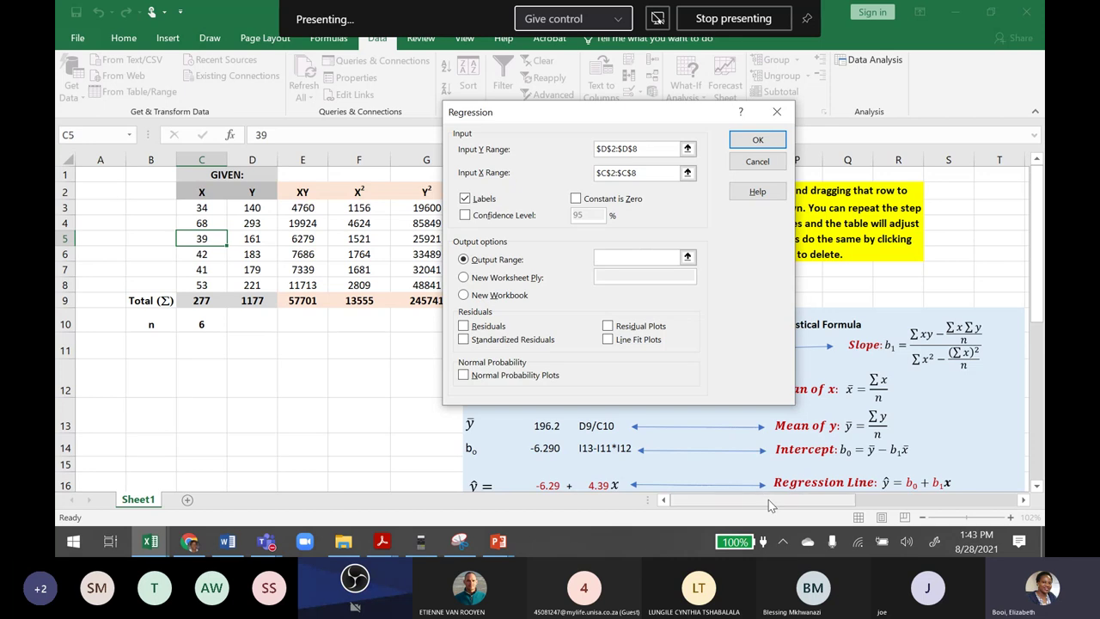
left_click_drag(774, 502, 817, 510)
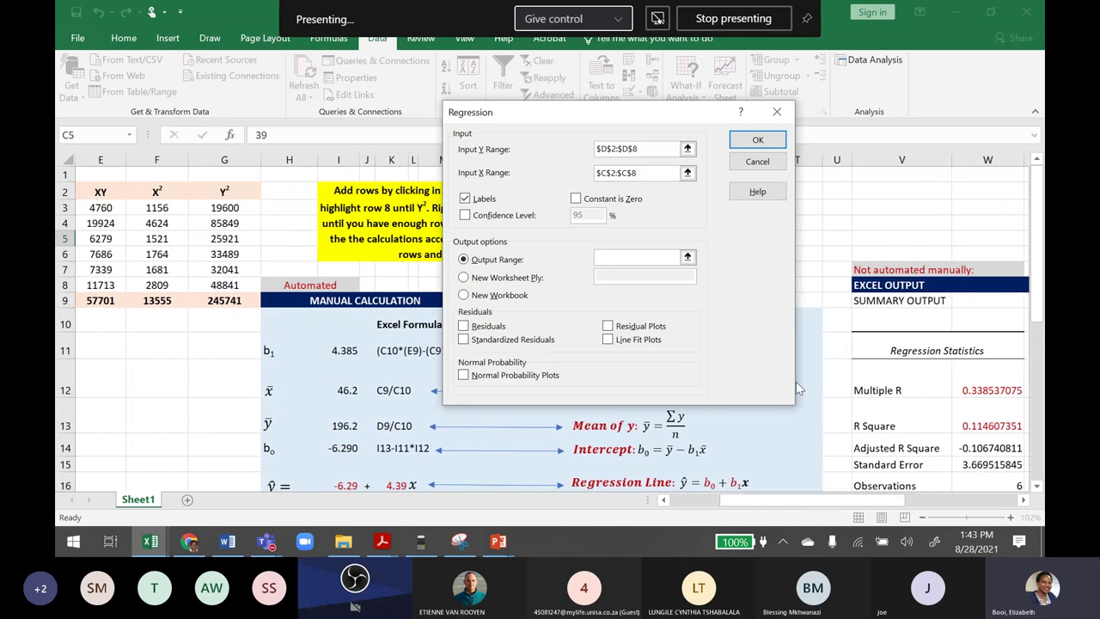
left_click(871, 300)
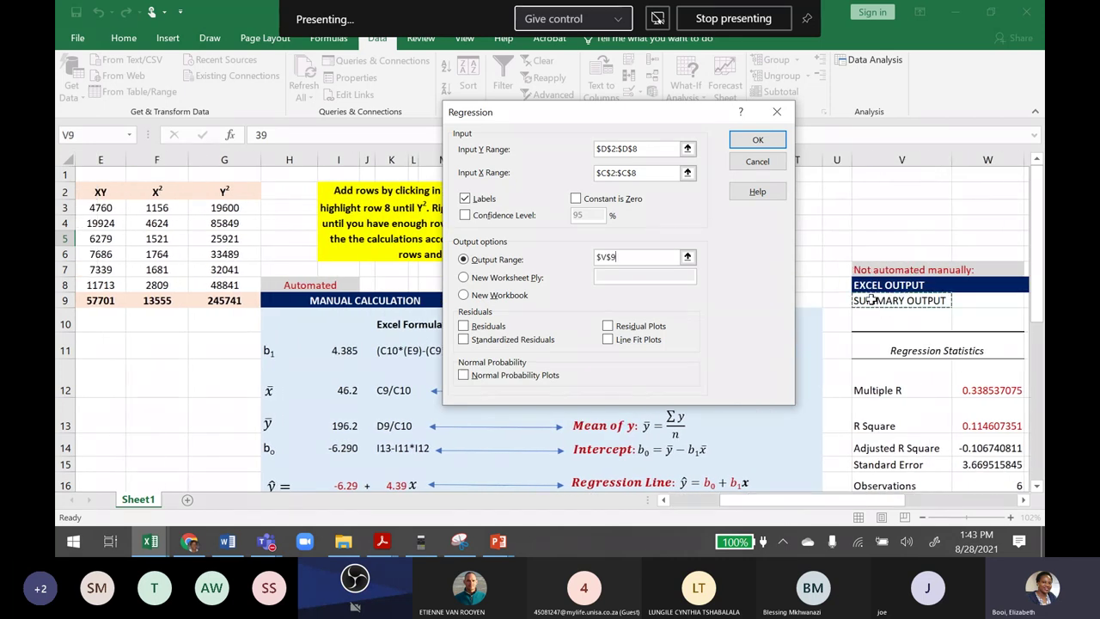
left_click(741, 140)
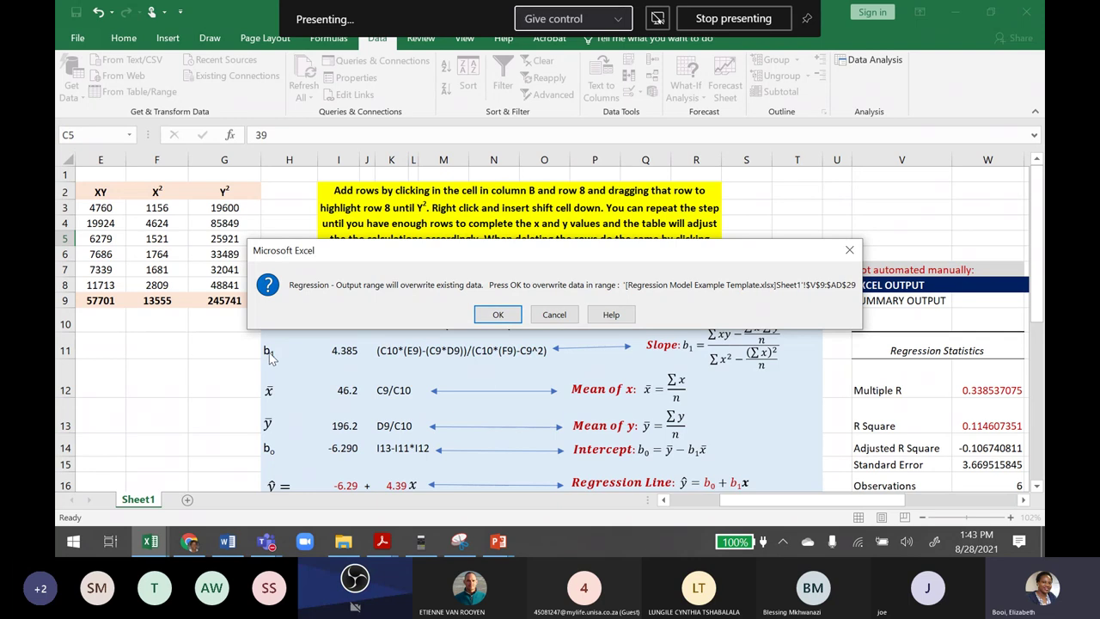
left_click(501, 314)
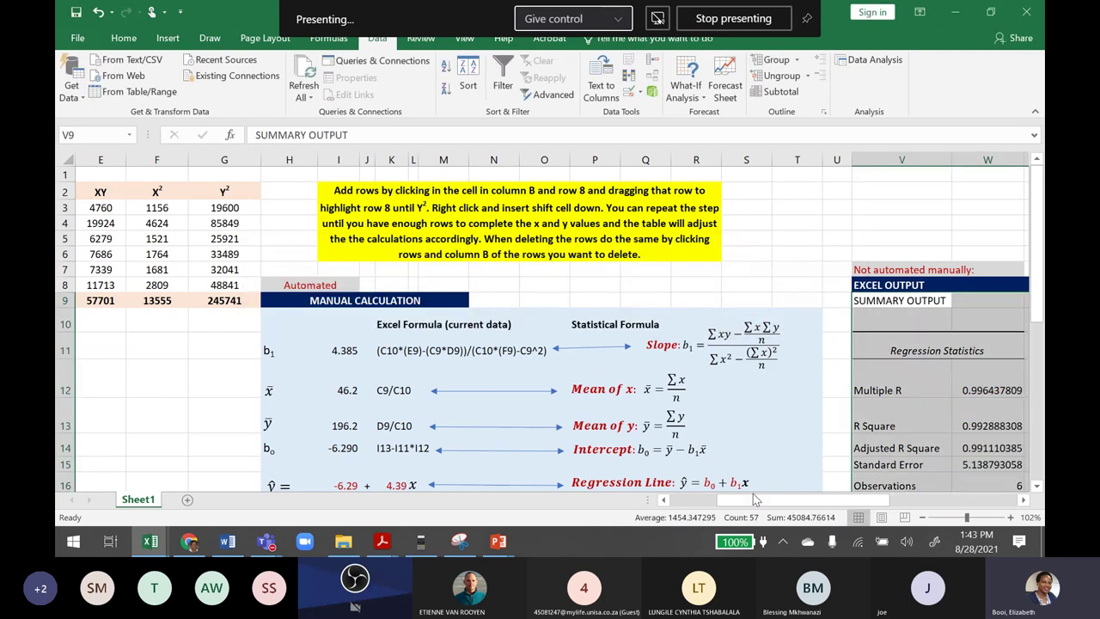
Compare the manually calculated r and r² in I19 and I22 with Multiple R and R Square in the regression output.
left_click(1023, 501)
left_click(1023, 500)
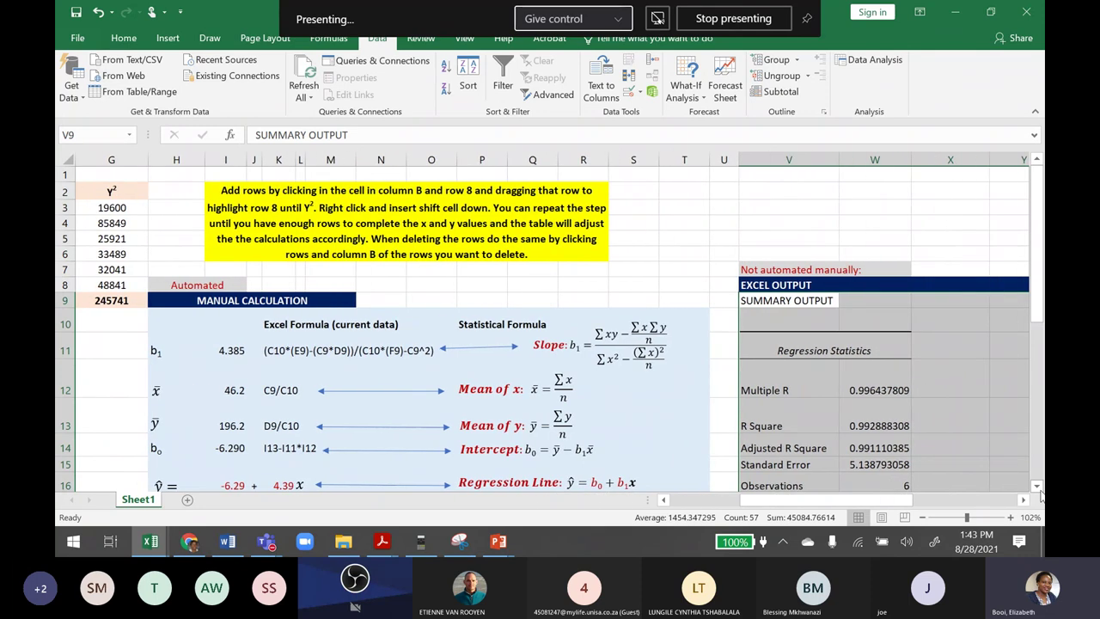
left_click(1037, 487)
left_click(1038, 486)
left_click(1038, 486)
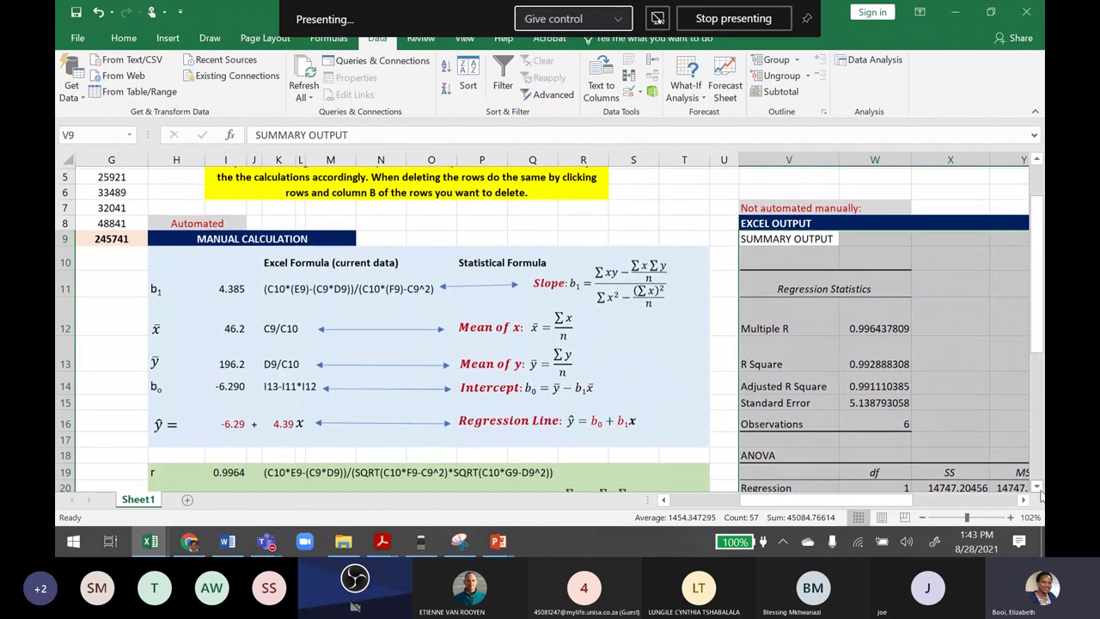
left_click(1038, 487)
left_click(1038, 487)
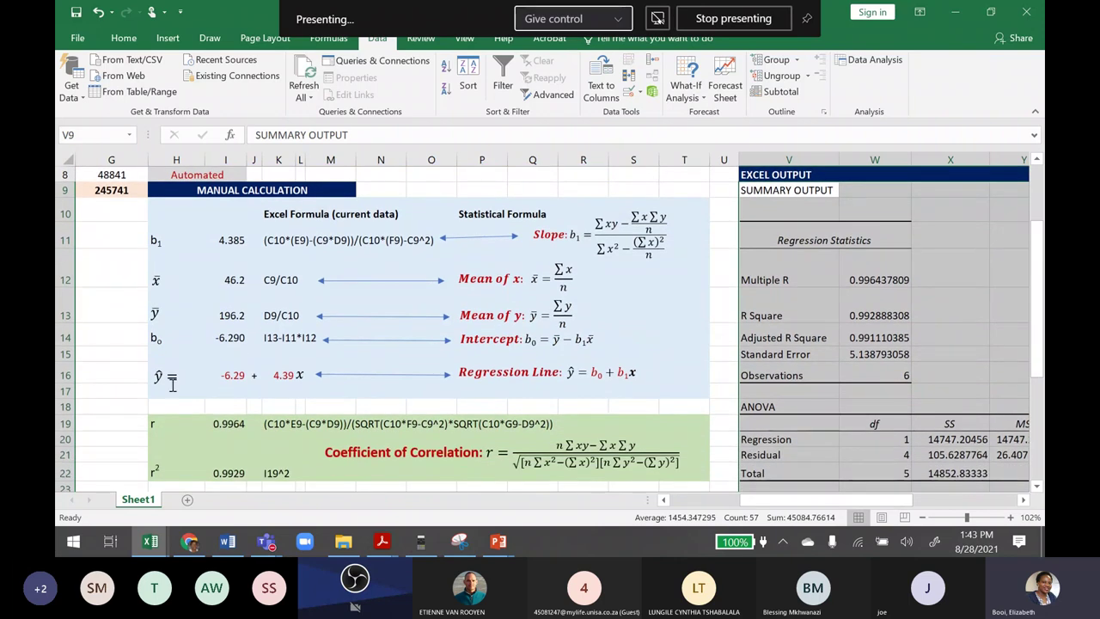
left_click(233, 422)
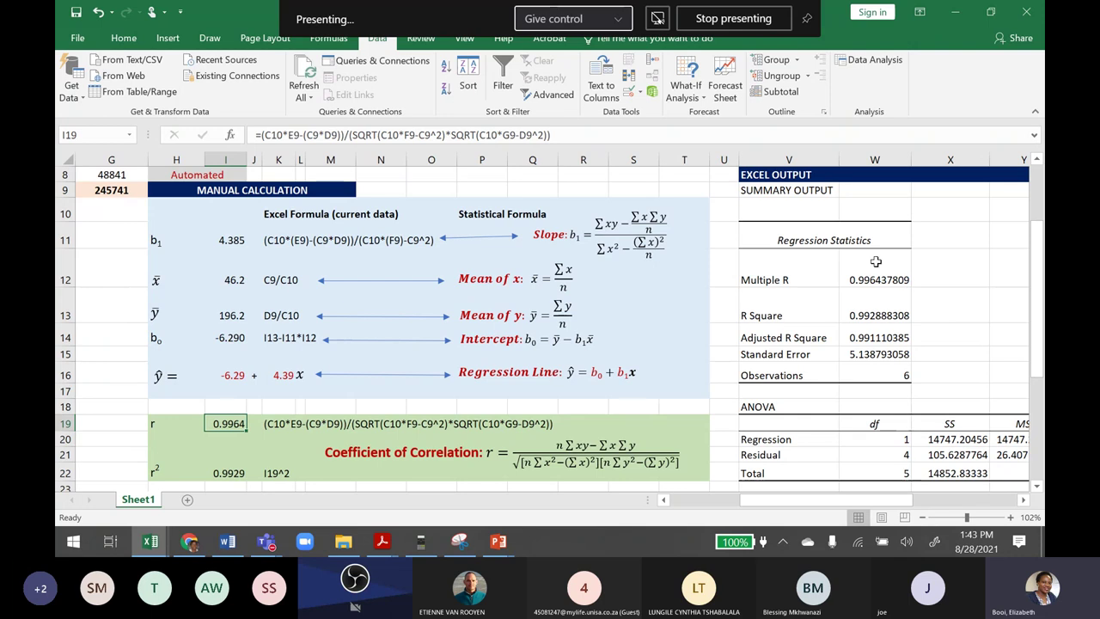
left_click(873, 275)
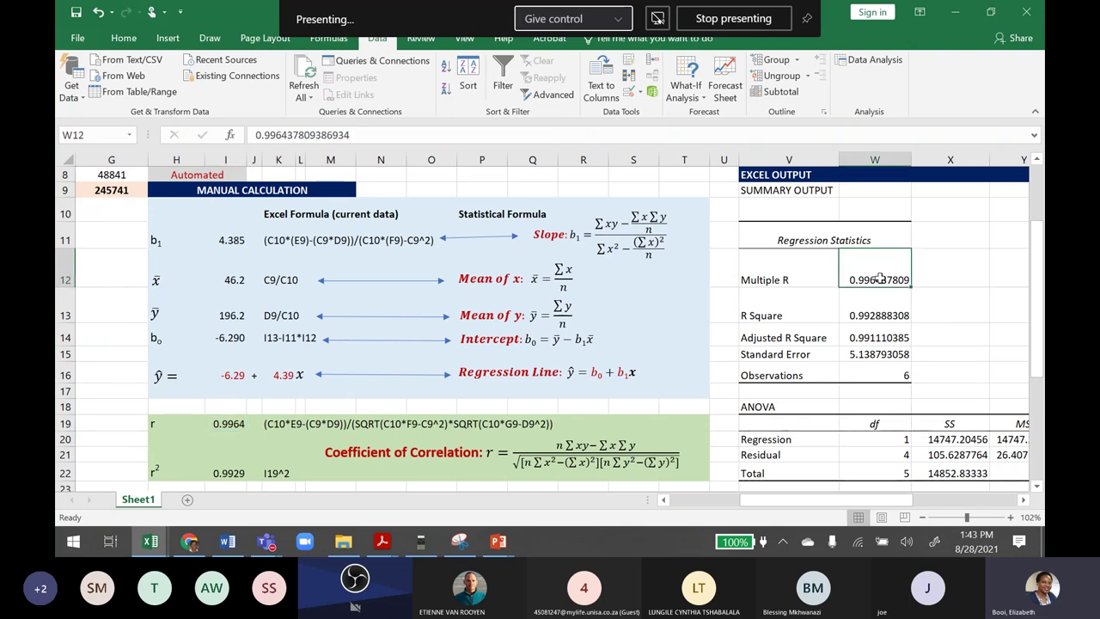
left_click(857, 315)
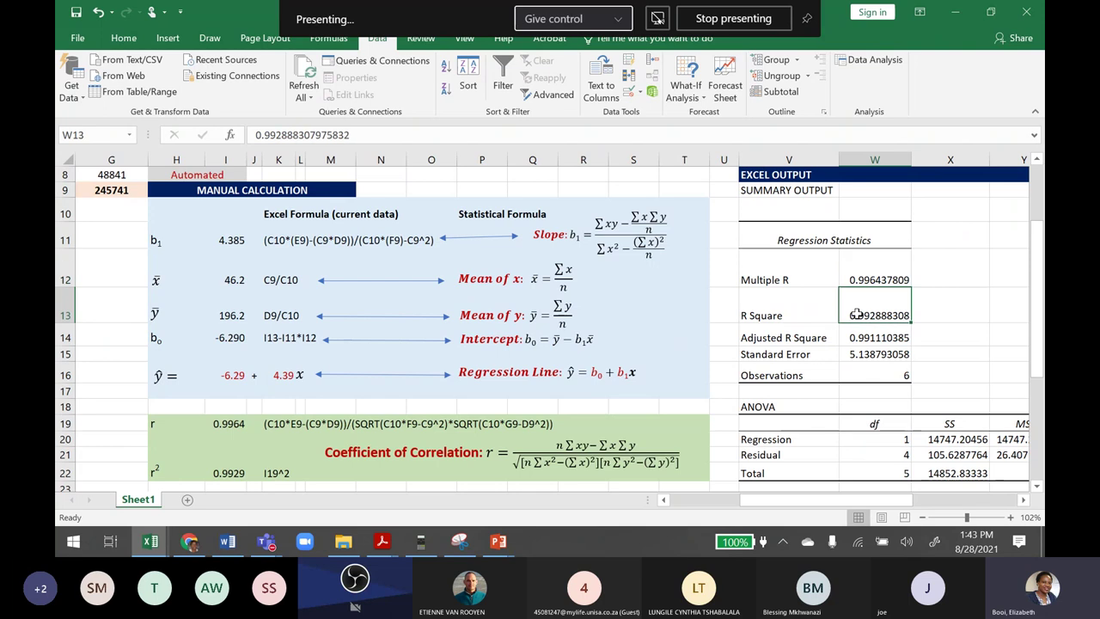
left_click(229, 471)
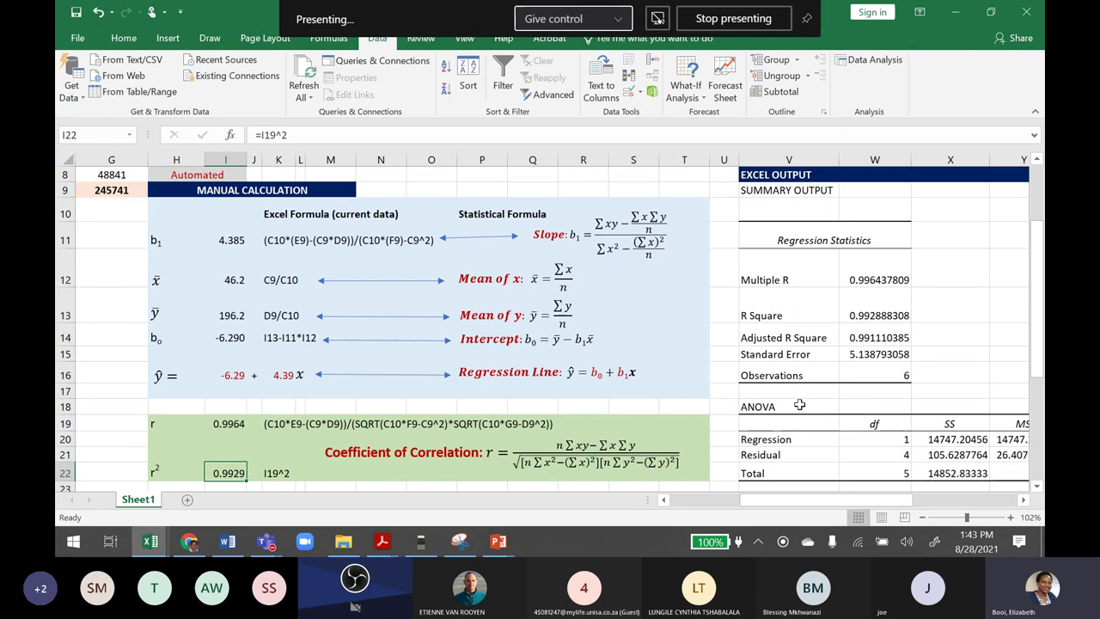
Colour the Multiple R and R Square labels and values in V12:W13 red.
left_click_drag(869, 279, 746, 318)
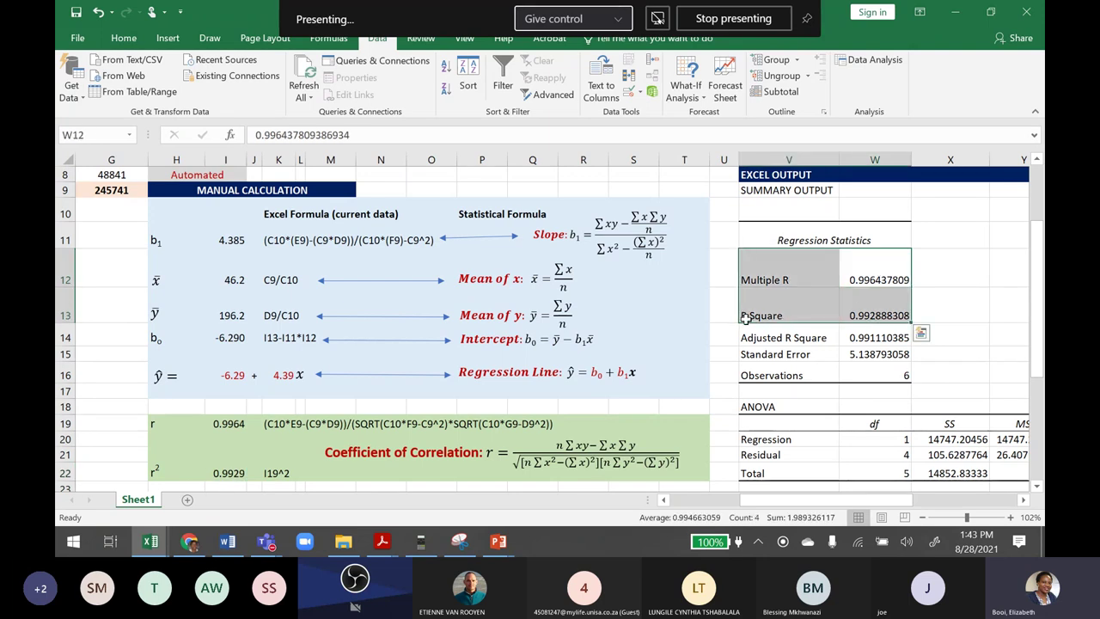
left_click(129, 41)
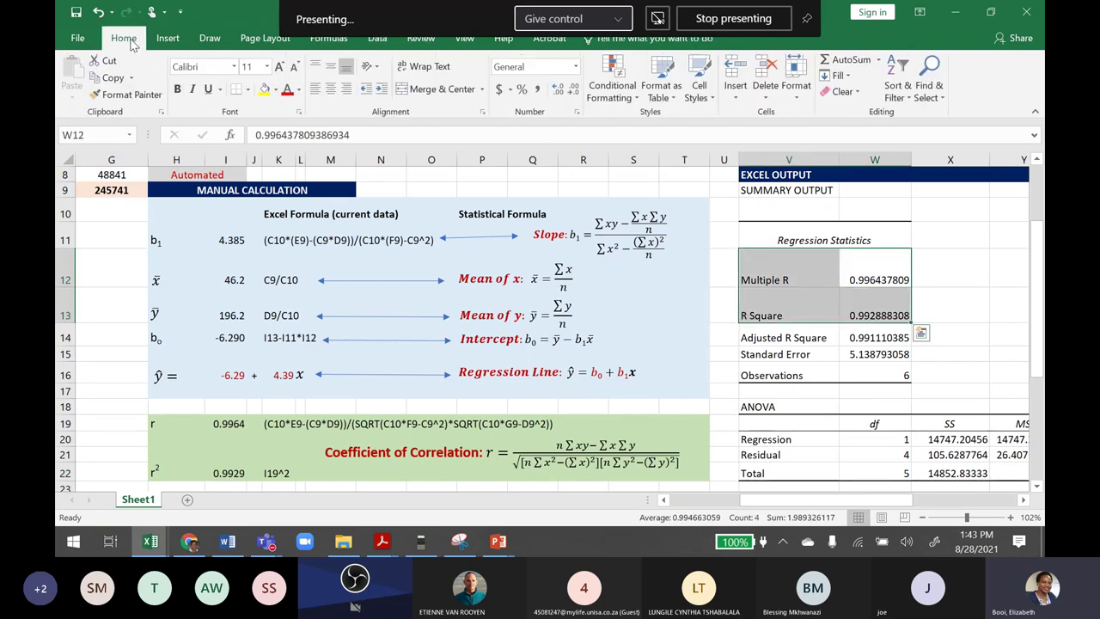
left_click(287, 88)
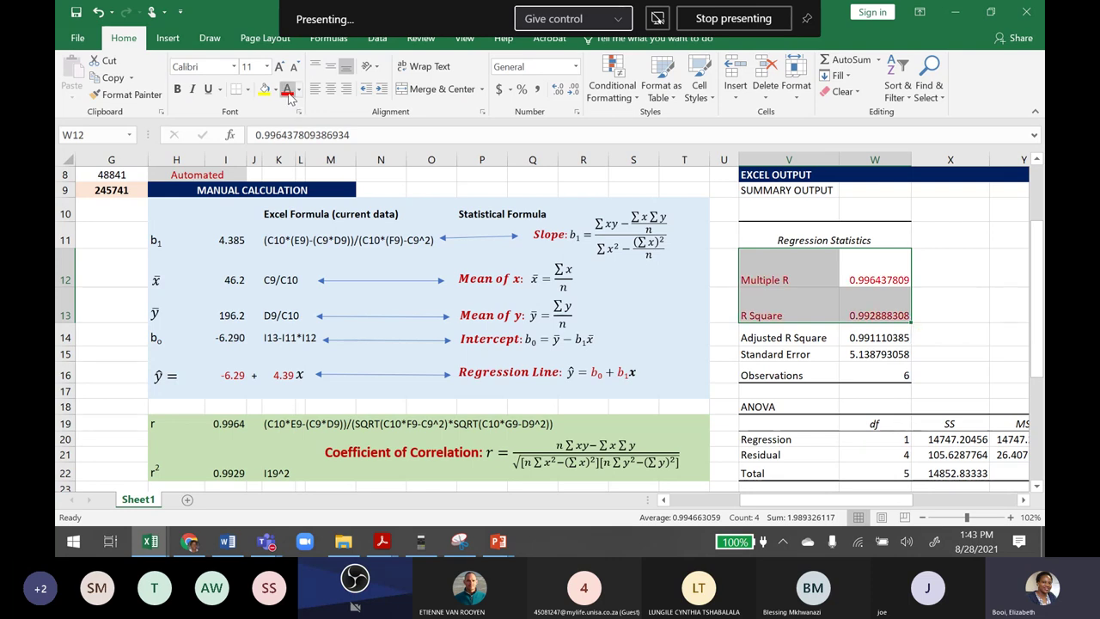
Compare the manually calculated intercept b₀ in I14 with the Intercept coefficient in W25 of the regression output.
left_click(1003, 258)
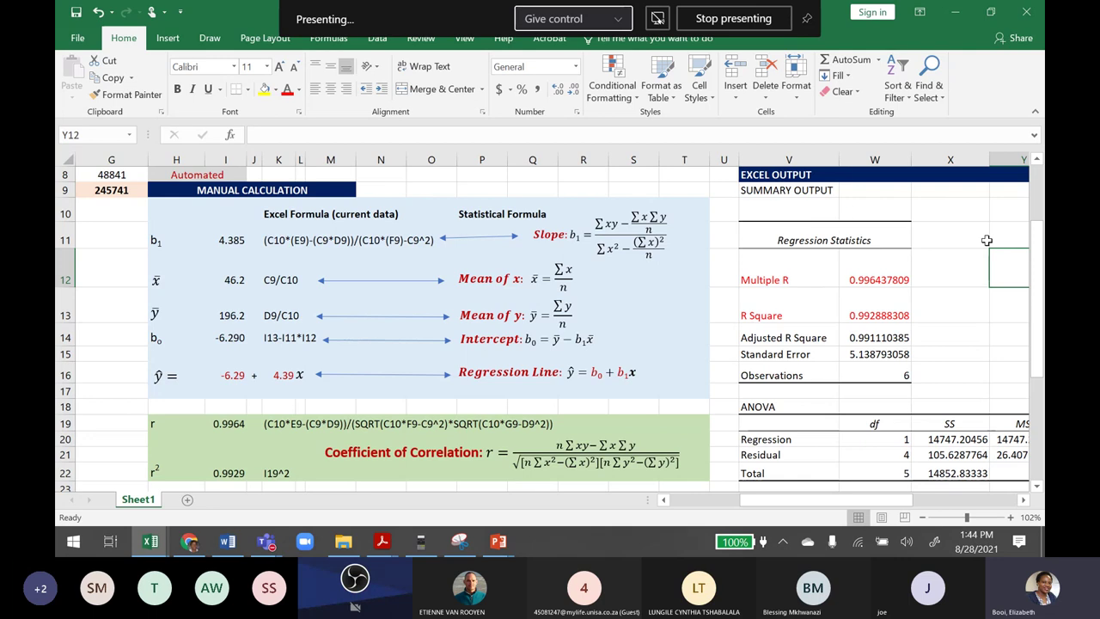
scroll(1037, 292, "down", 3)
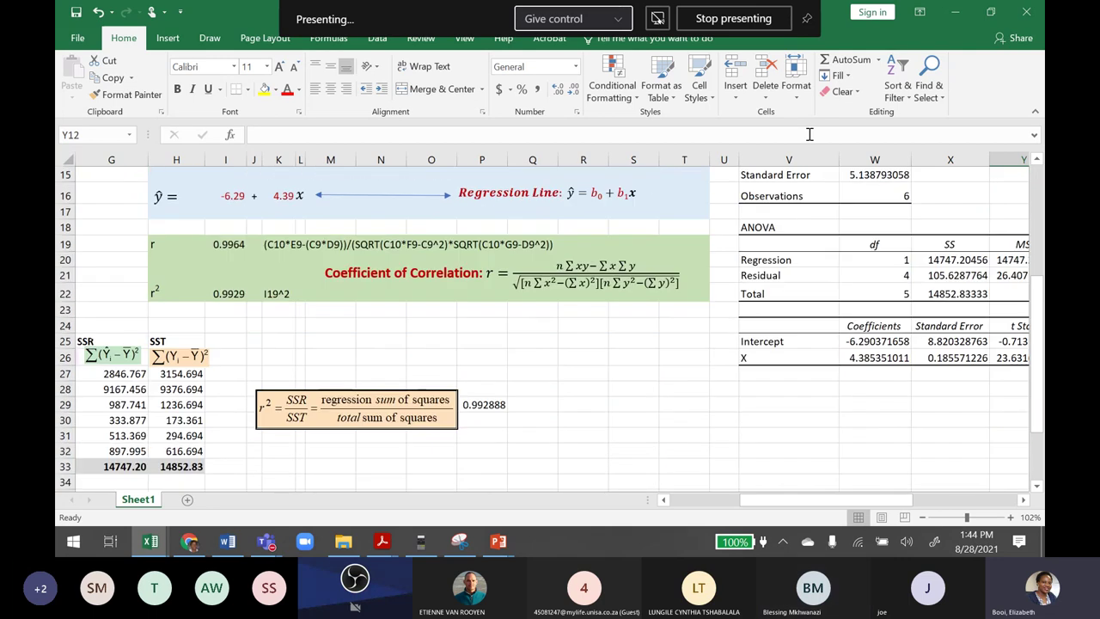
left_click(759, 342)
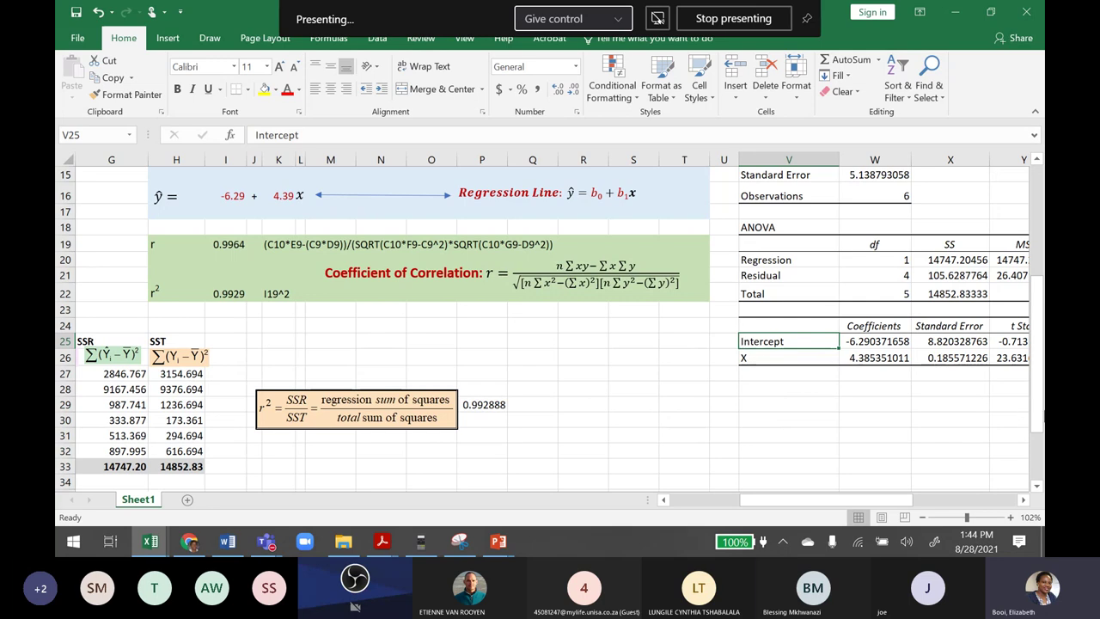
scroll(1036, 395, "up", 1)
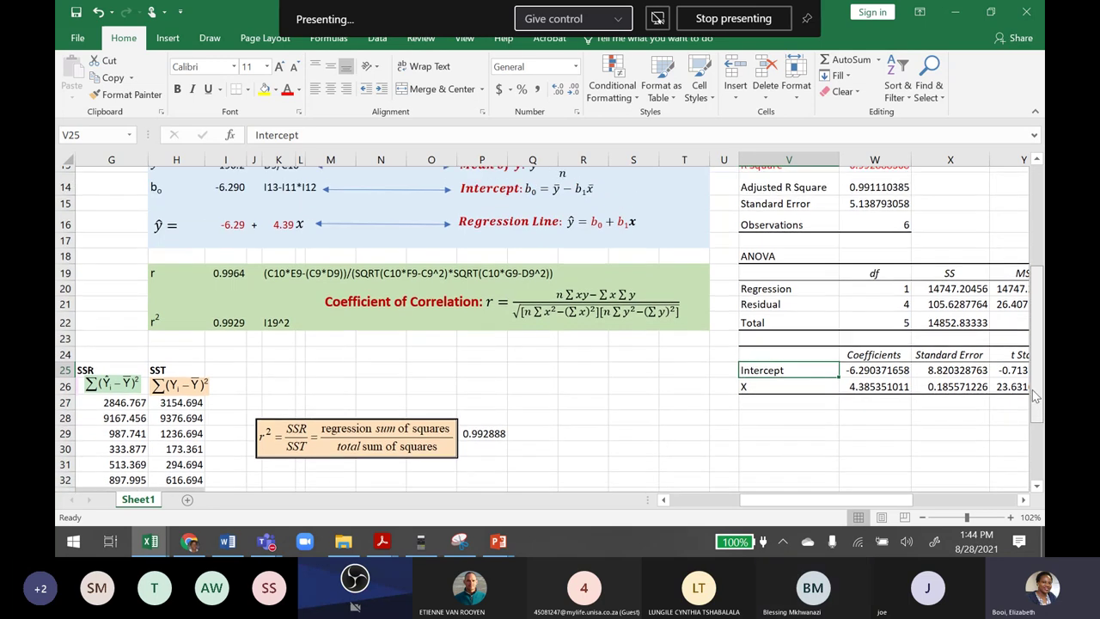
scroll(1037, 396, "up", 2)
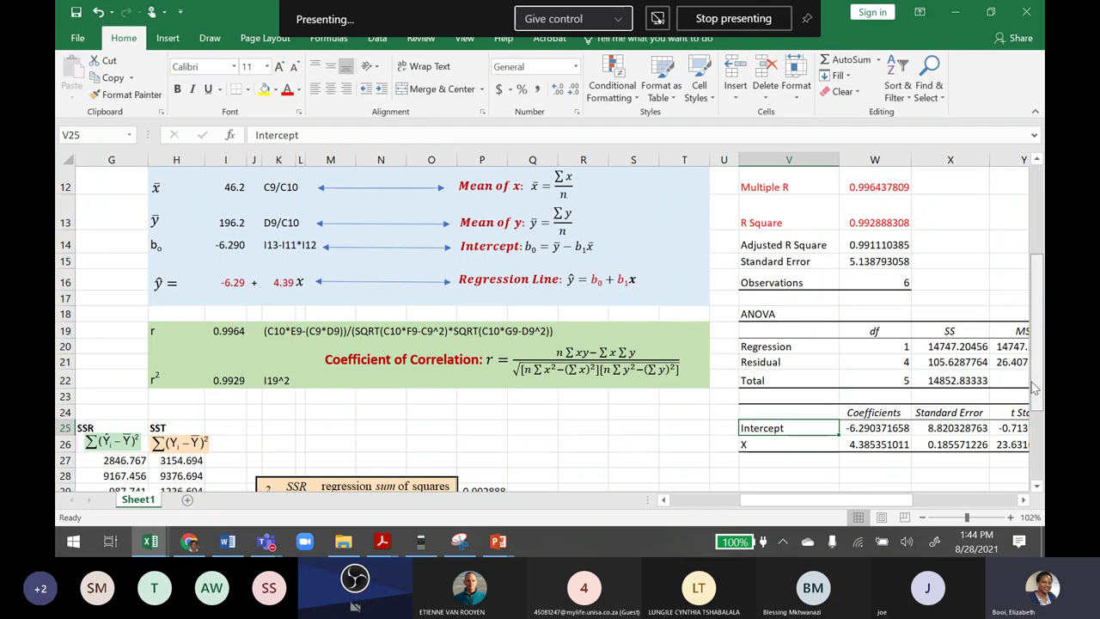
scroll(1035, 388, "up", 1)
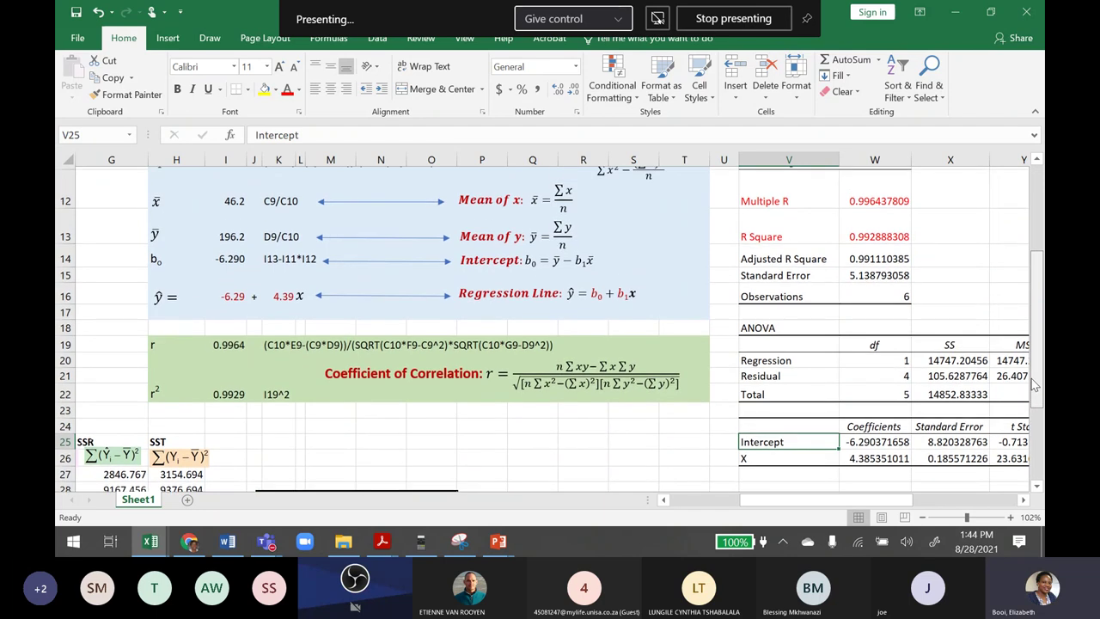
scroll(1035, 389, "down", 1)
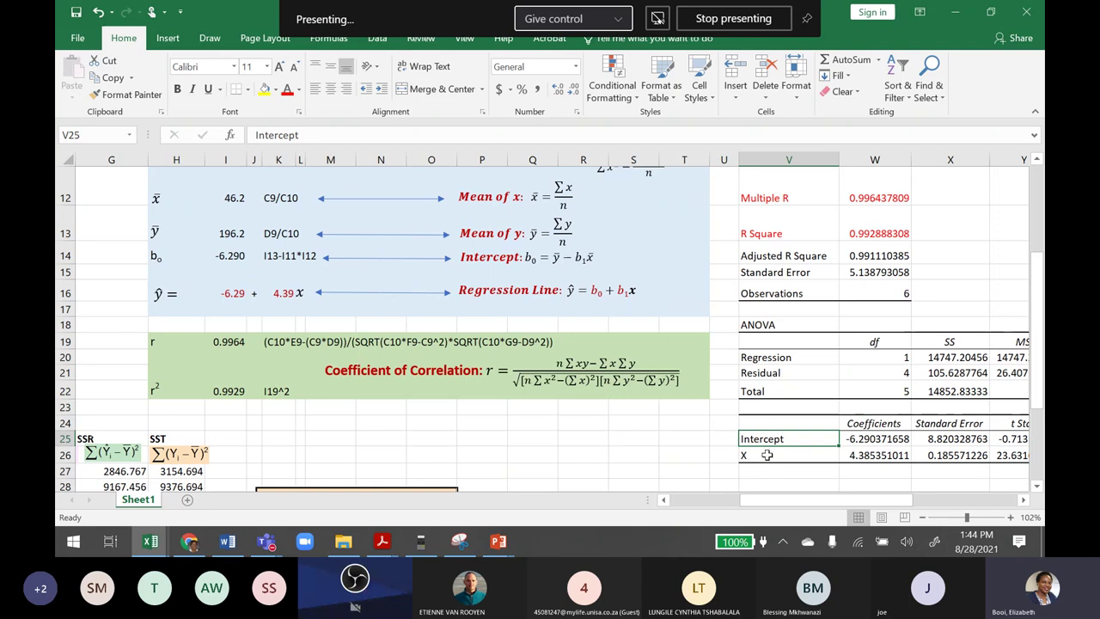
left_click(229, 255)
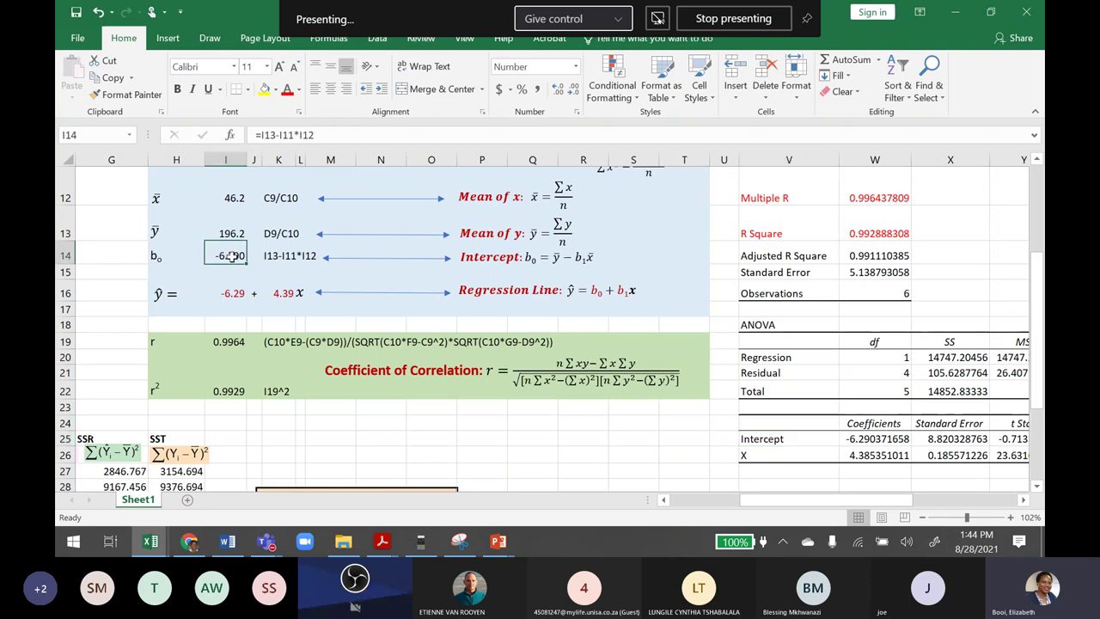
left_click(877, 437)
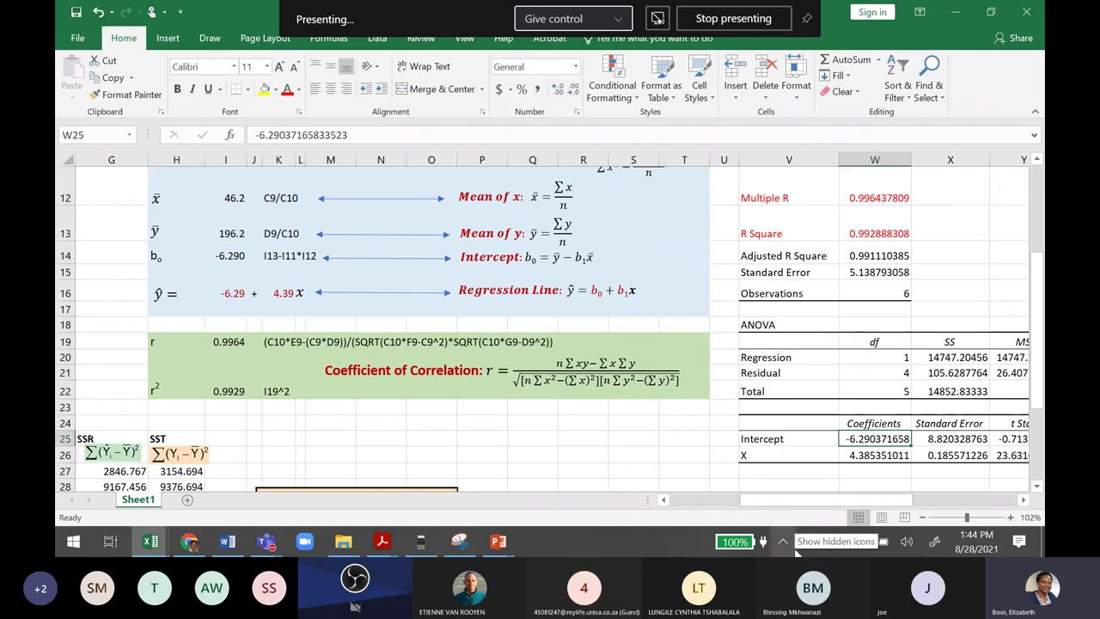
Compare the manually calculated slope b₁ in I11 with the X coefficient in W26 of the regression output.
left_click(761, 440)
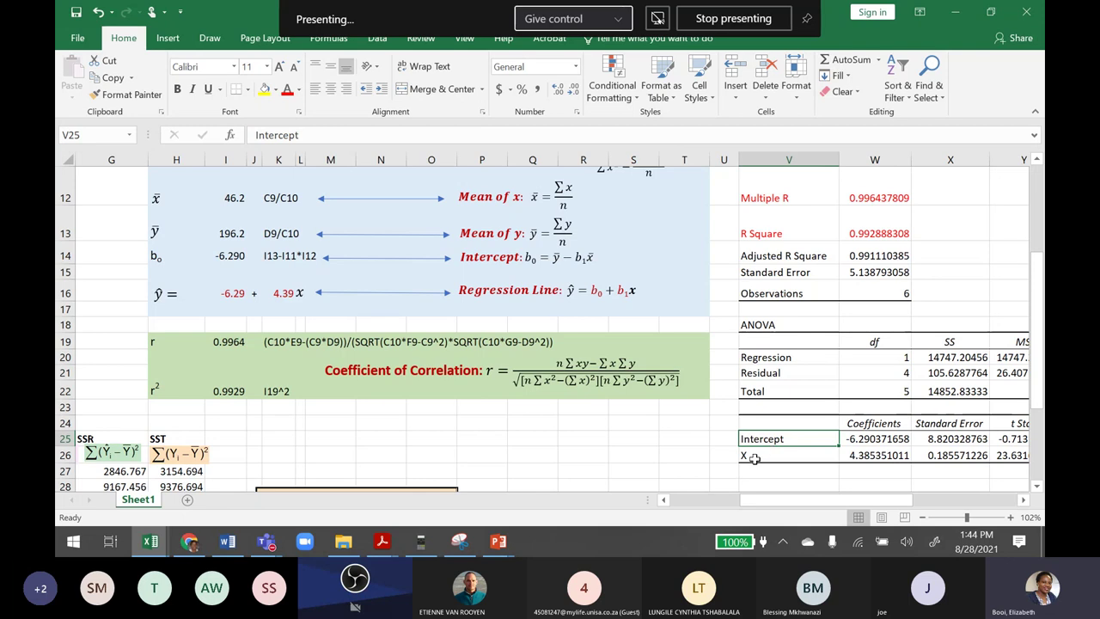
left_click(754, 457)
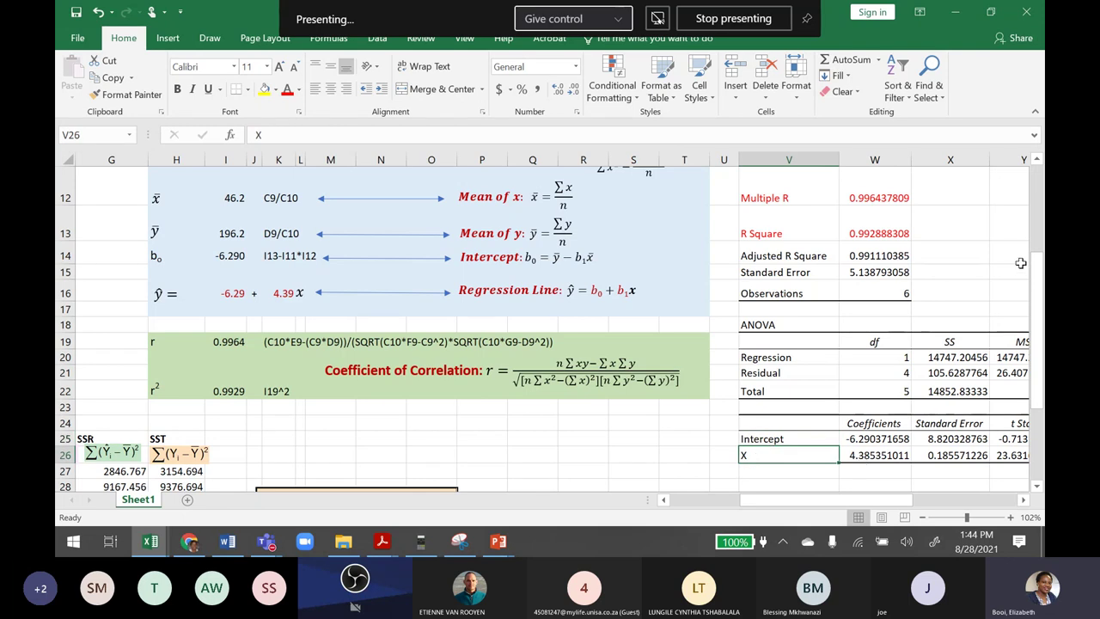
left_click(1036, 163)
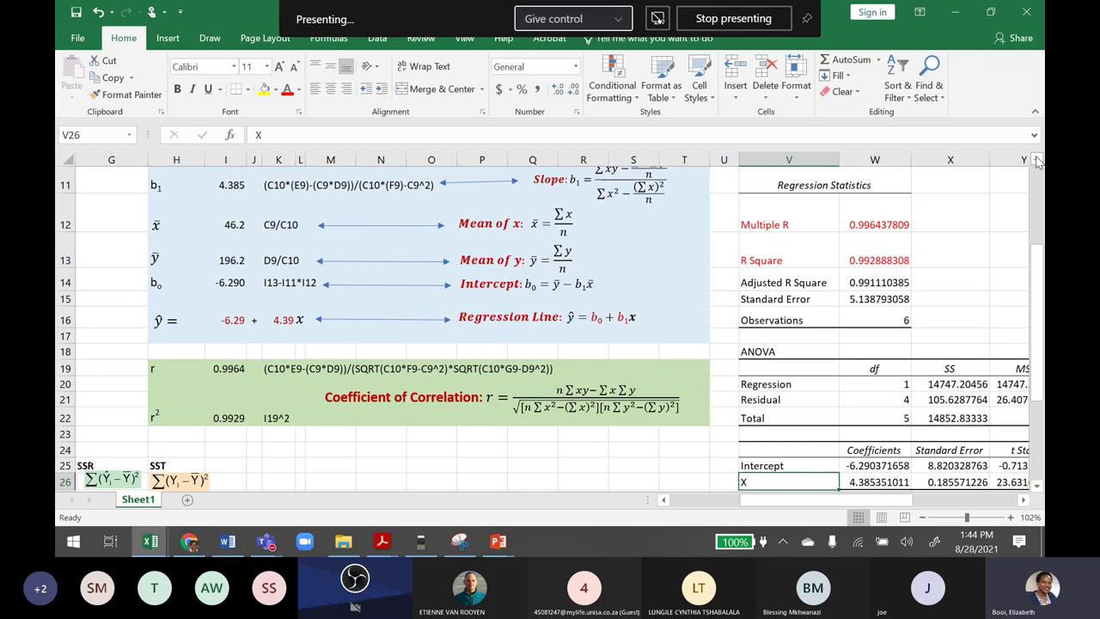
left_click(223, 191)
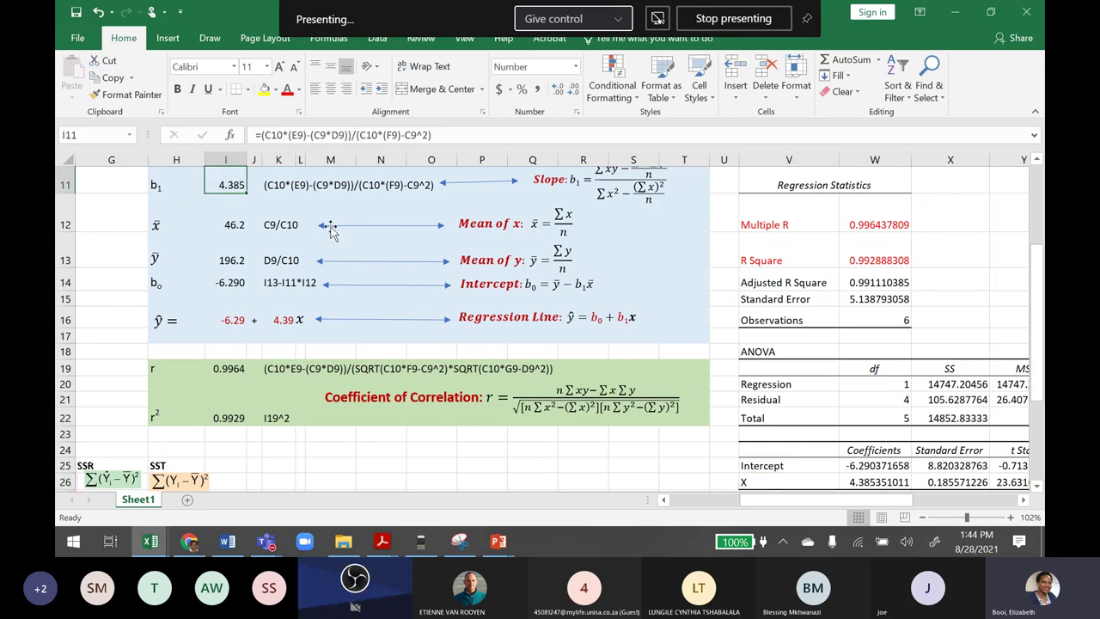
left_click(872, 479)
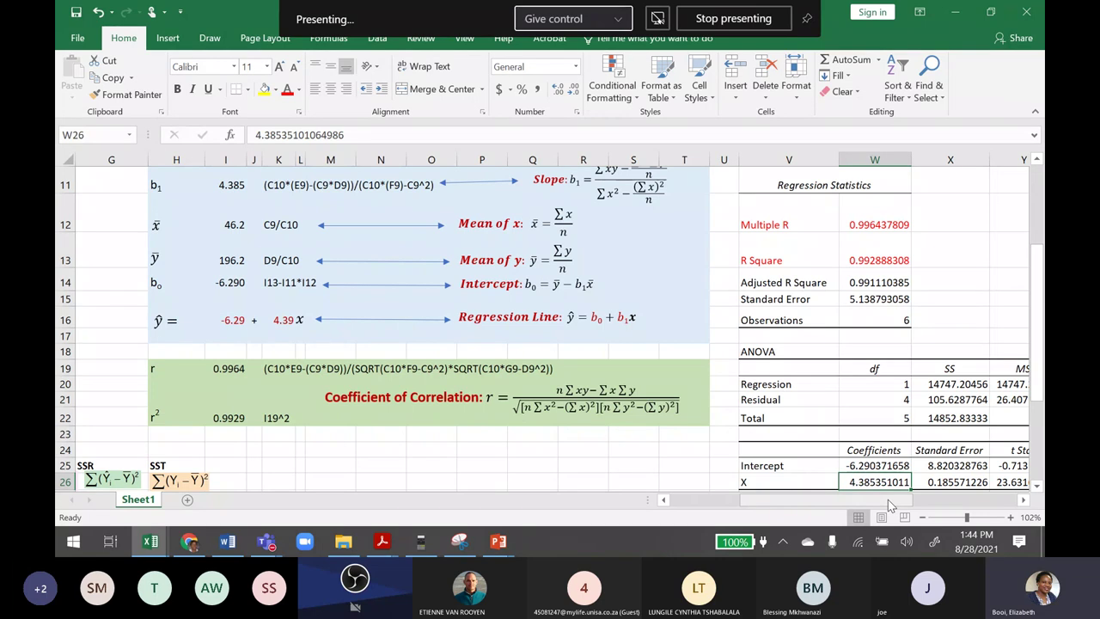
Select columns V to X and review which parts of the Excel regression output they cover.
left_click_drag(889, 500, 925, 497)
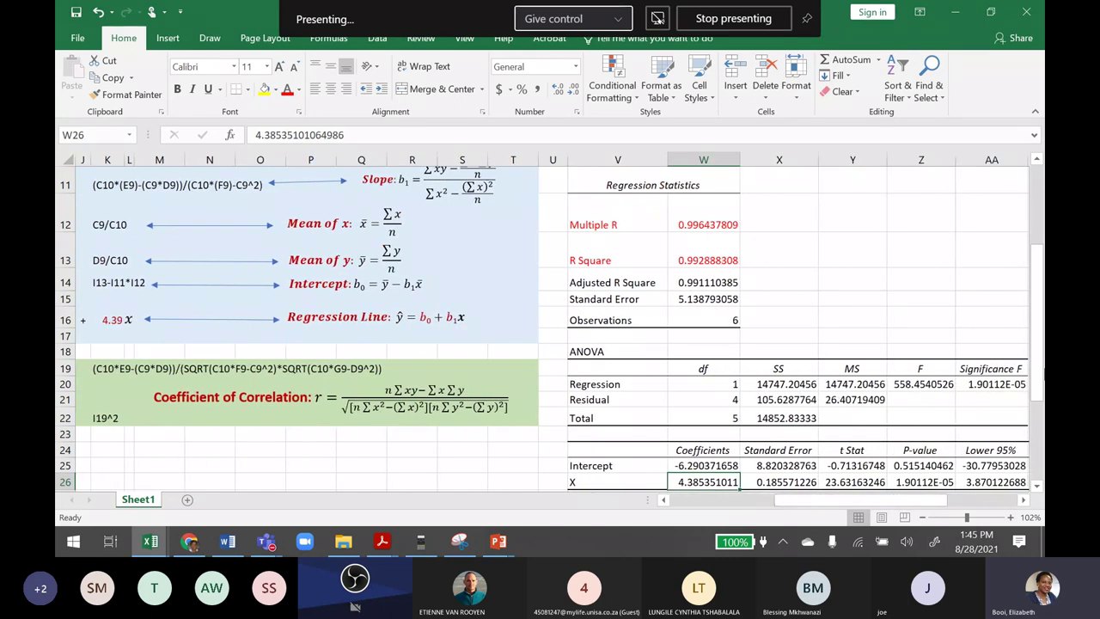
left_click_drag(1041, 307, 1035, 258)
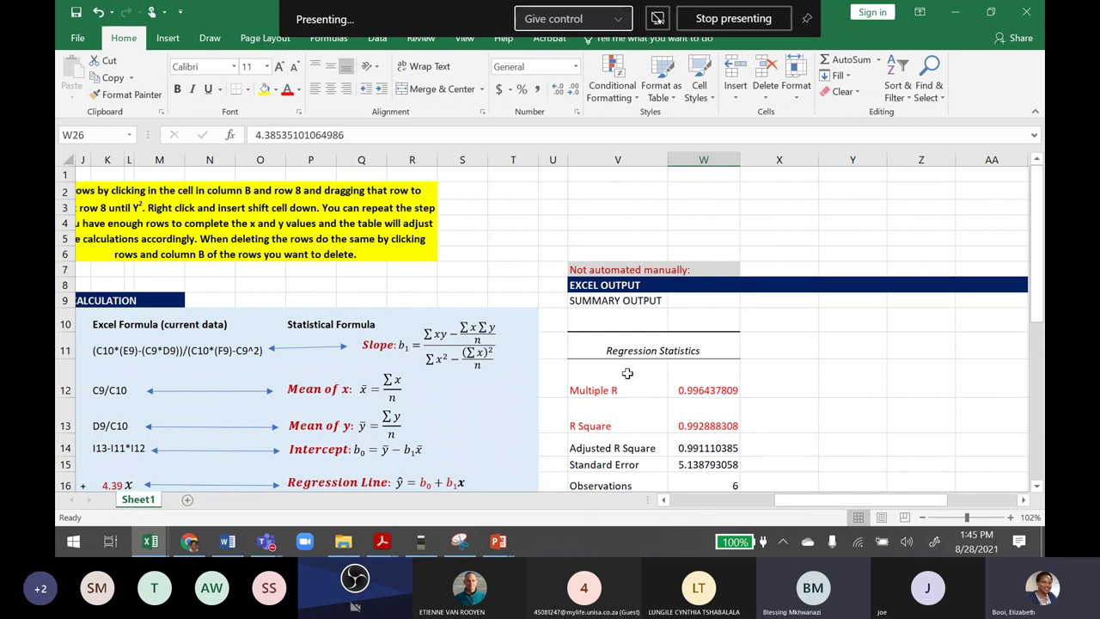
left_click(606, 156)
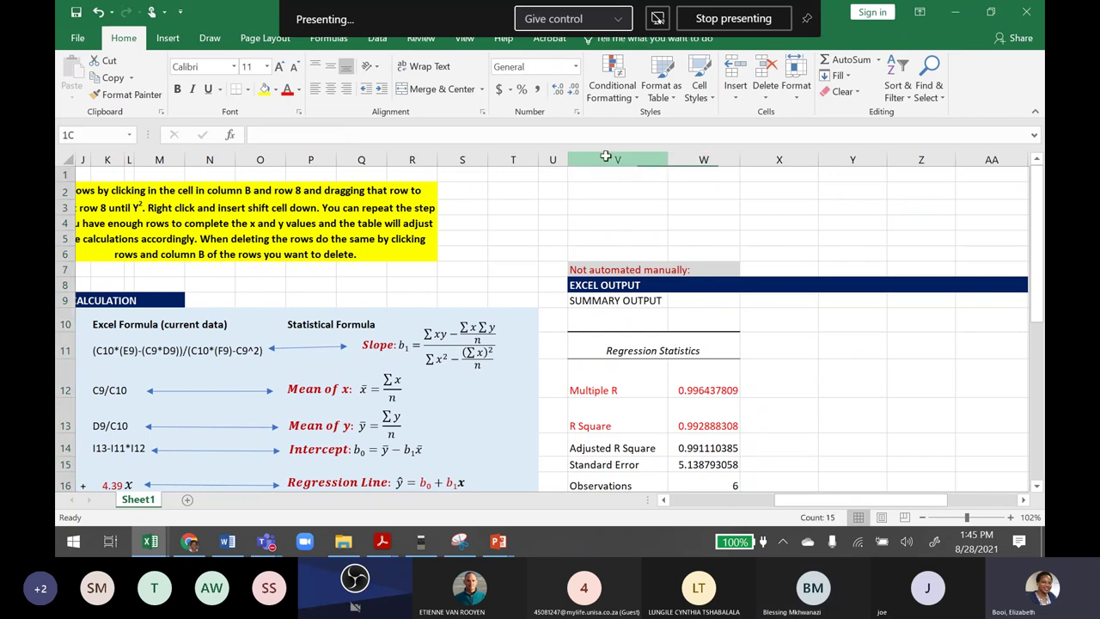
left_click_drag(606, 156, 779, 159)
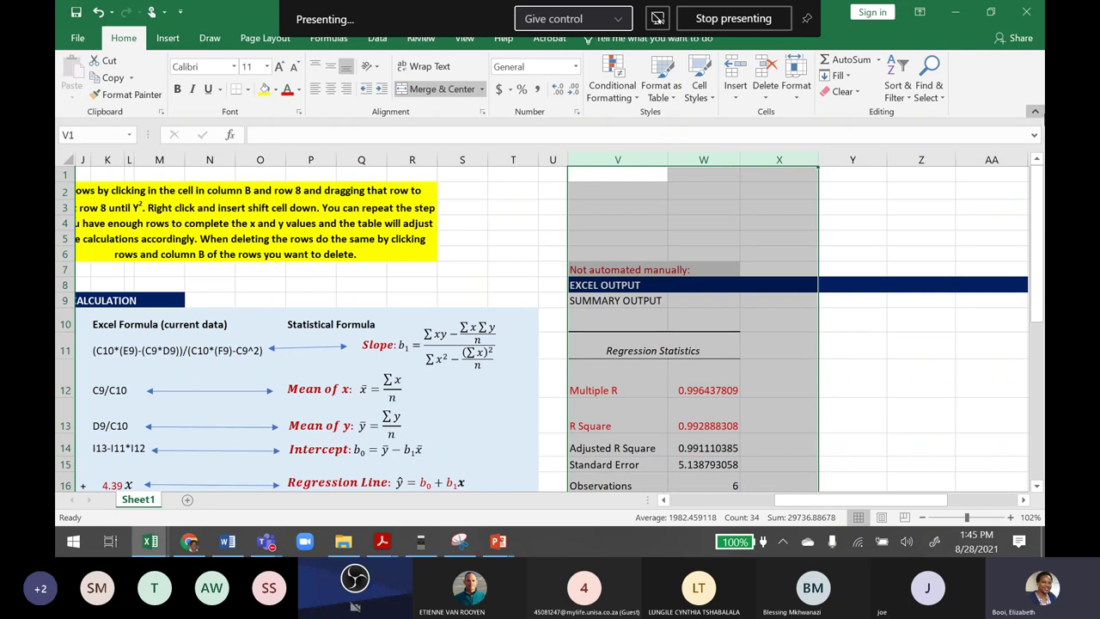
left_click_drag(1039, 275, 1042, 412)
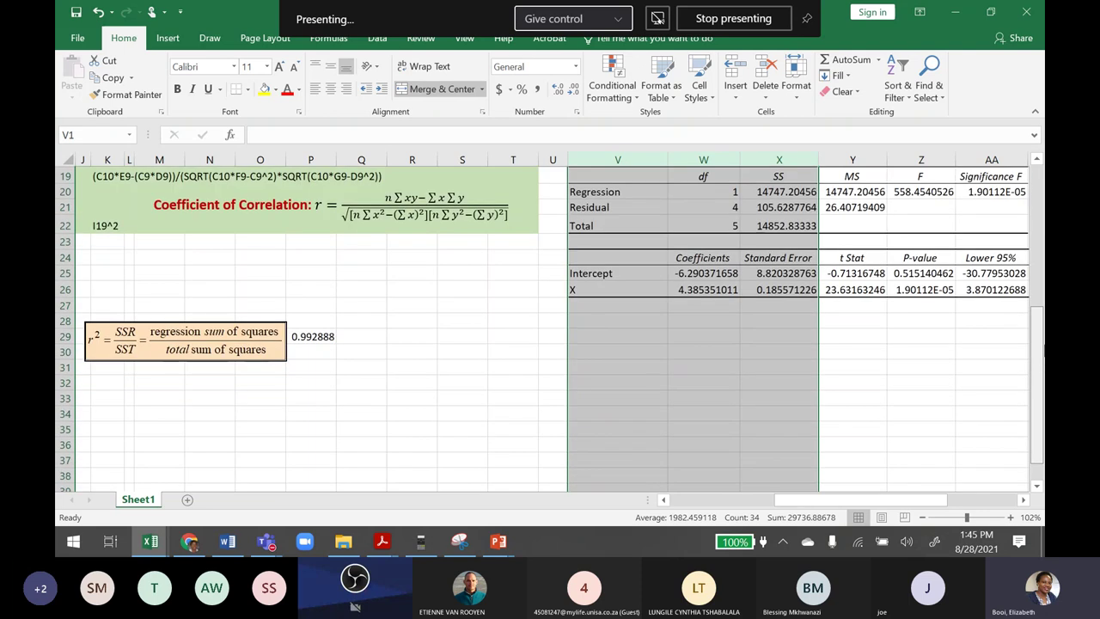
scroll(776, 323, "up", 3)
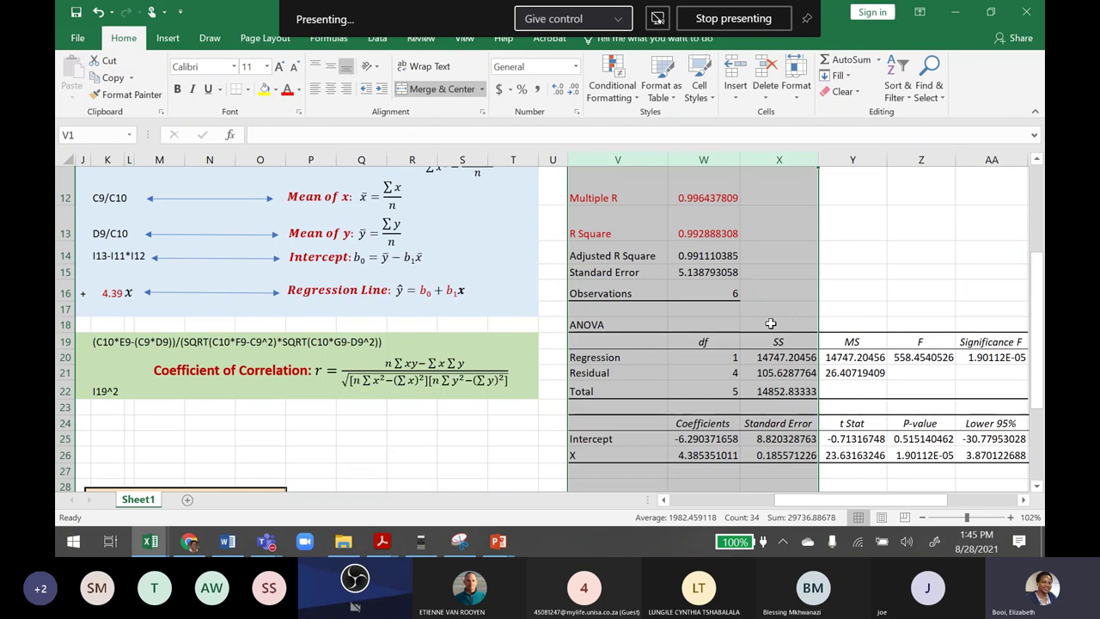
Insert a blank sheet row above row 4, between the first two X and Y data pairs.
left_click_drag(808, 503, 705, 503)
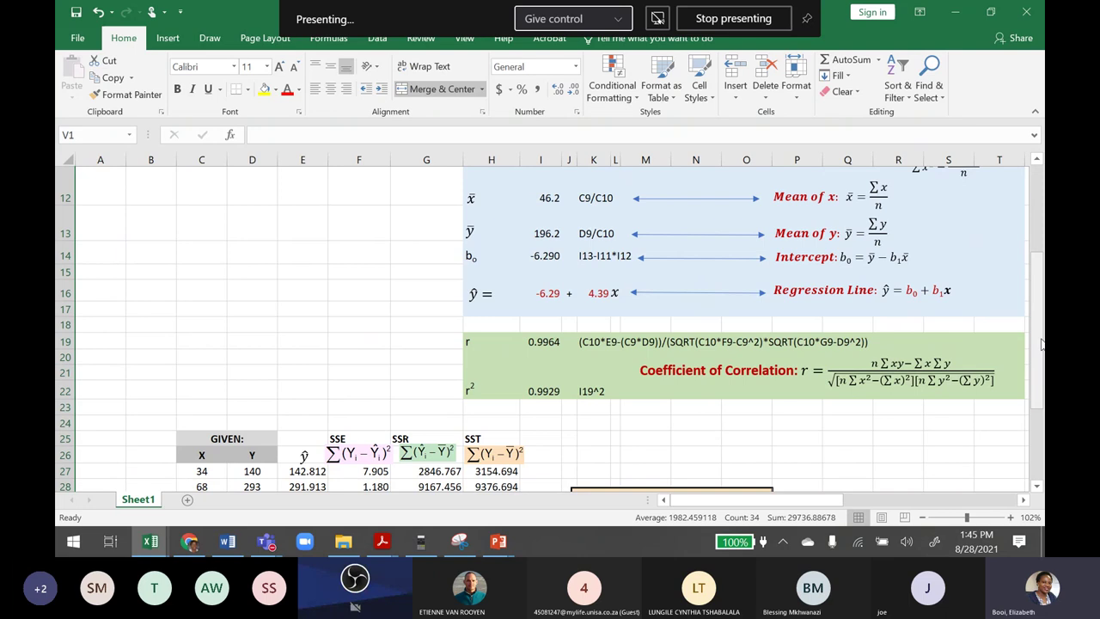
left_click_drag(1038, 343, 1039, 256)
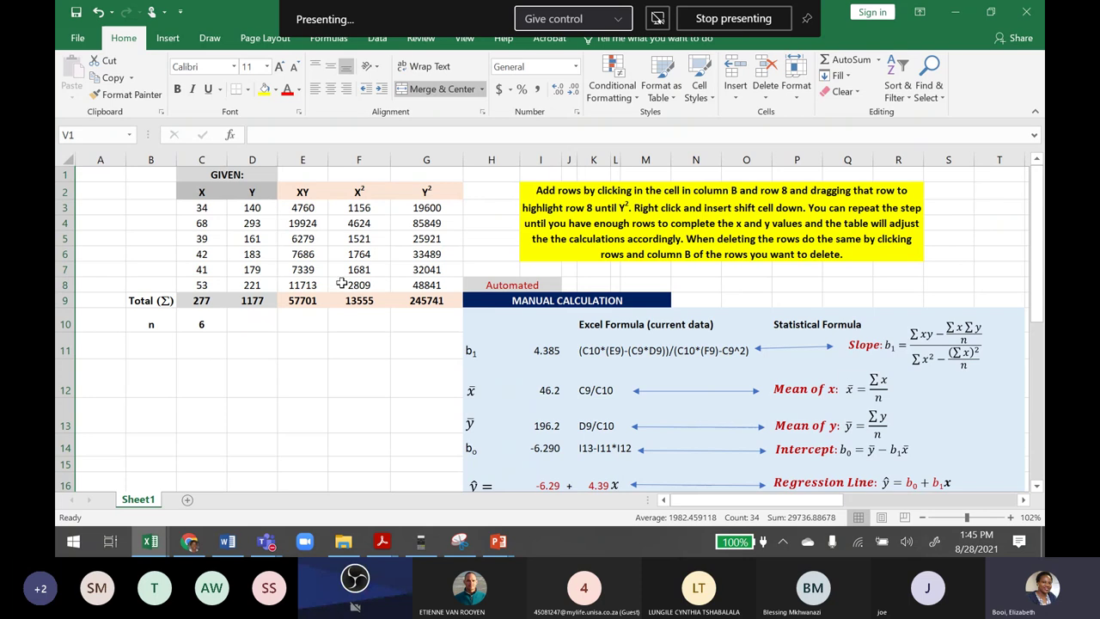
left_click(63, 222)
right_click(63, 222)
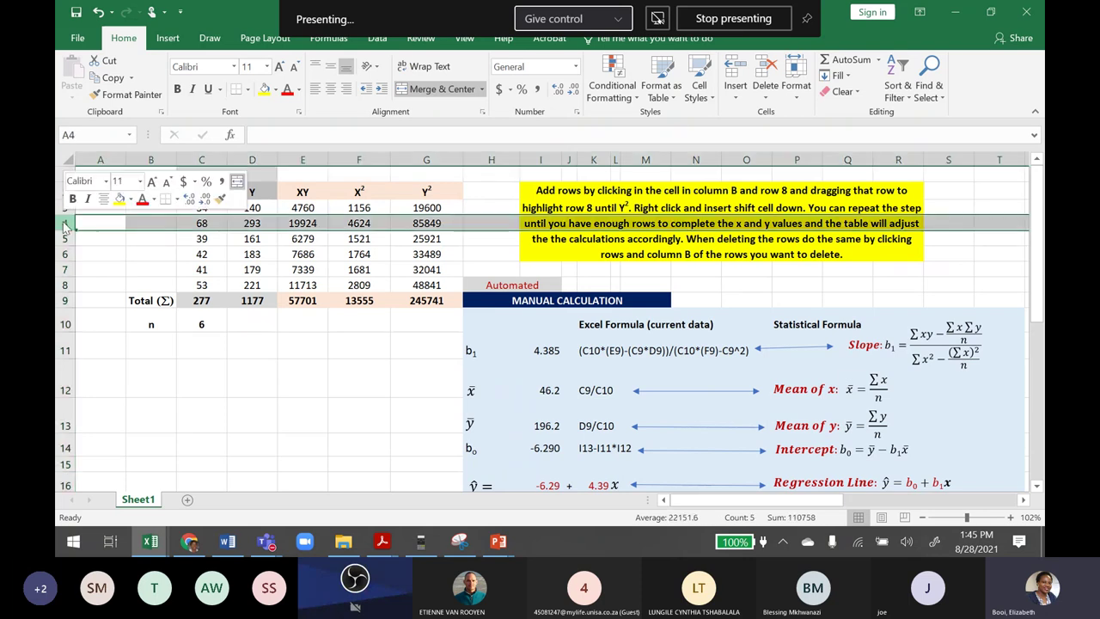
left_click(98, 331)
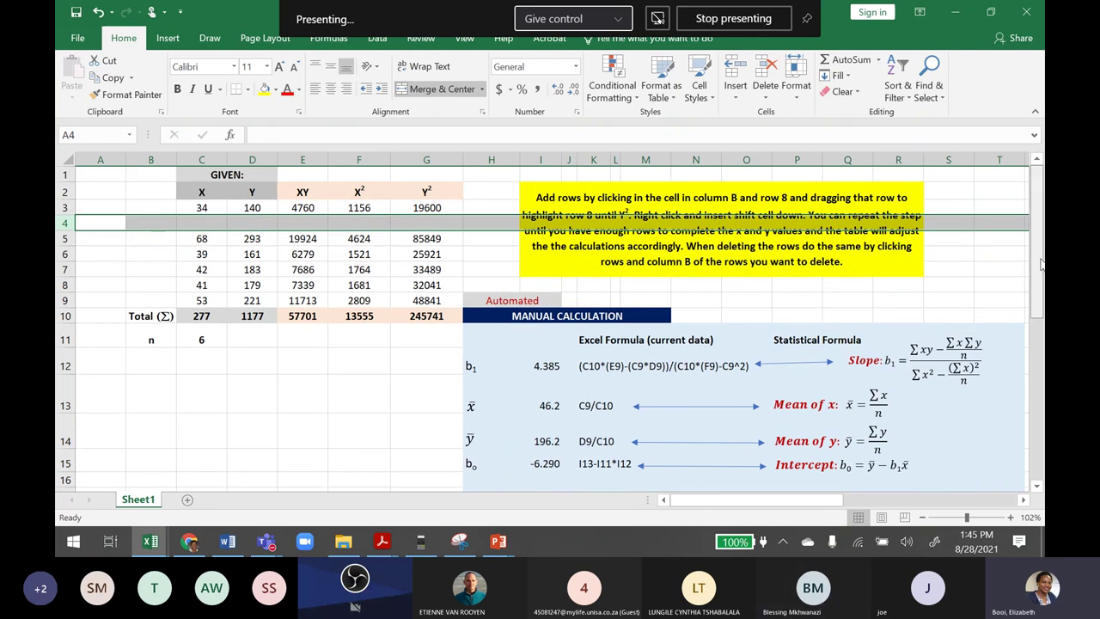
Examine how the row insertion affects the sum-of-squares table, the regression line in row 17 and the regression output.
scroll(550, 327, "down", 6)
scroll(622, 247, "down", 1)
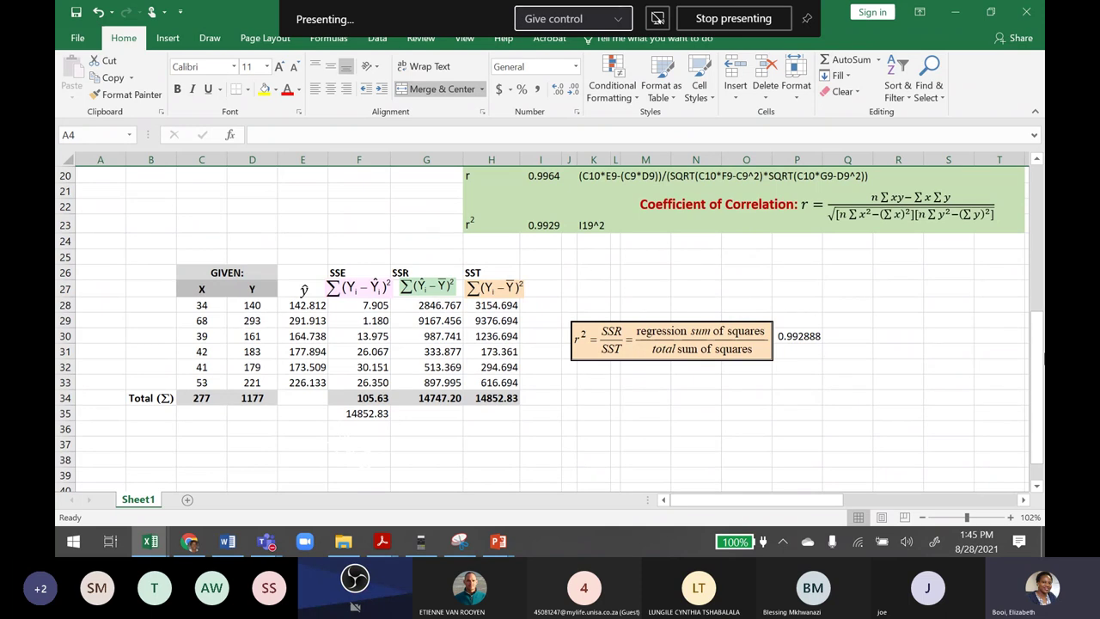
scroll(662, 368, "up", 4)
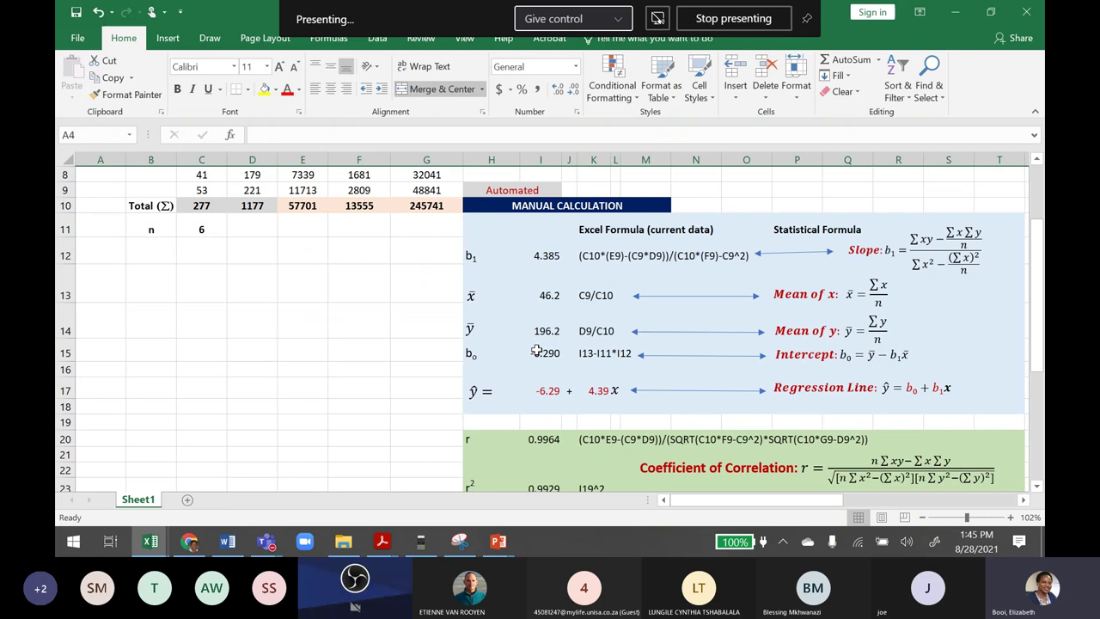
left_click(542, 391)
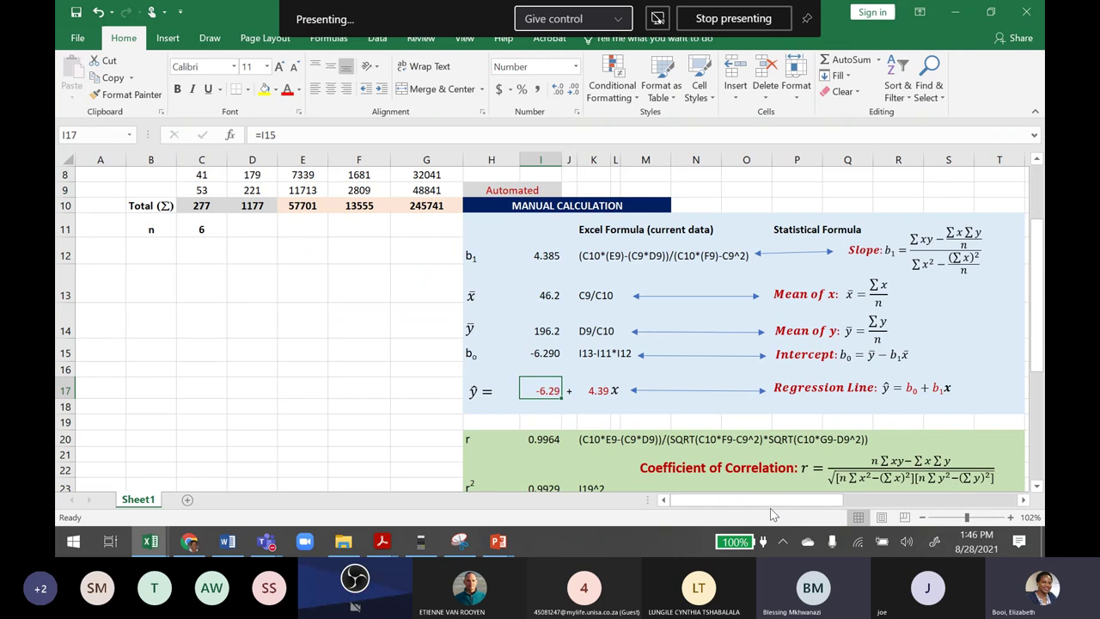
left_click_drag(771, 508, 842, 511)
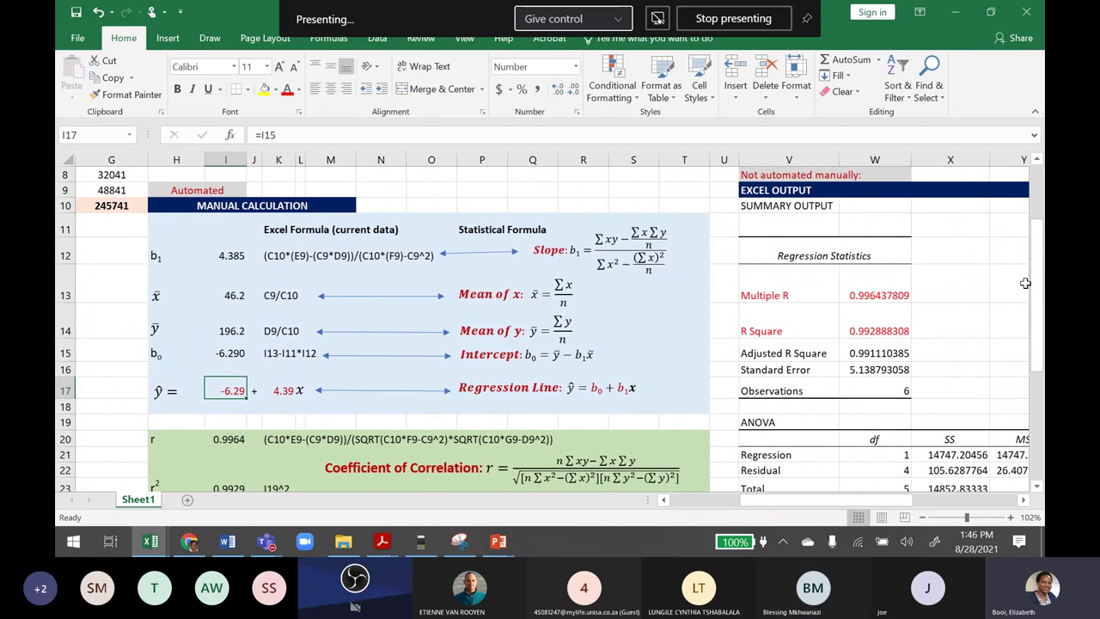
left_click_drag(1039, 293, 1042, 326)
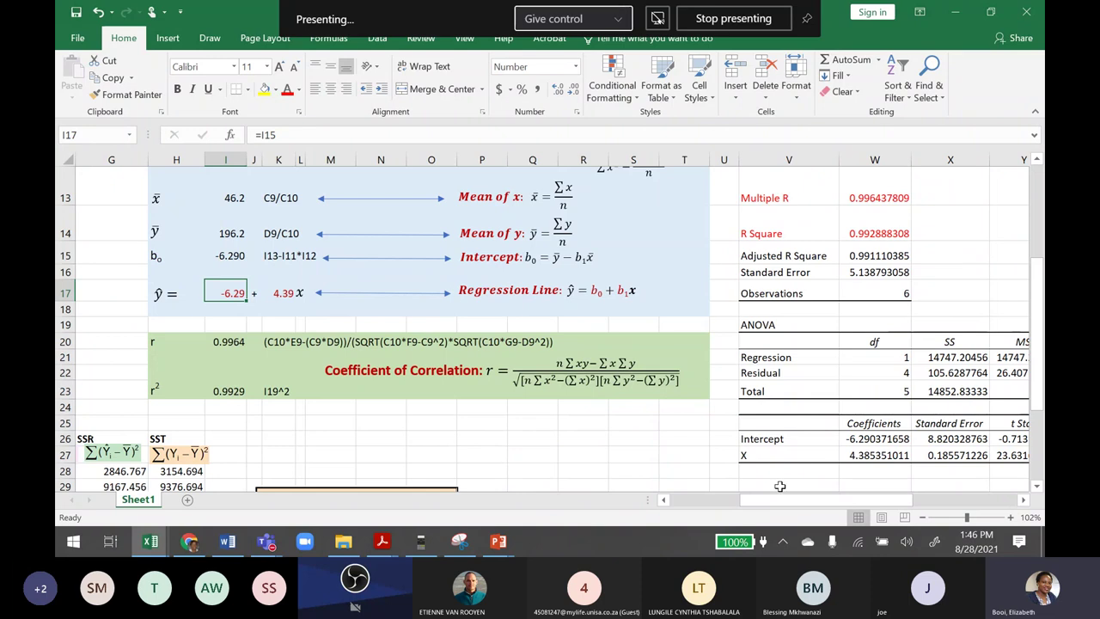
Review the data table around the blank row, the X² formula in F7 and the row-adding instructions in I2.
scroll(777, 499, "left", 3)
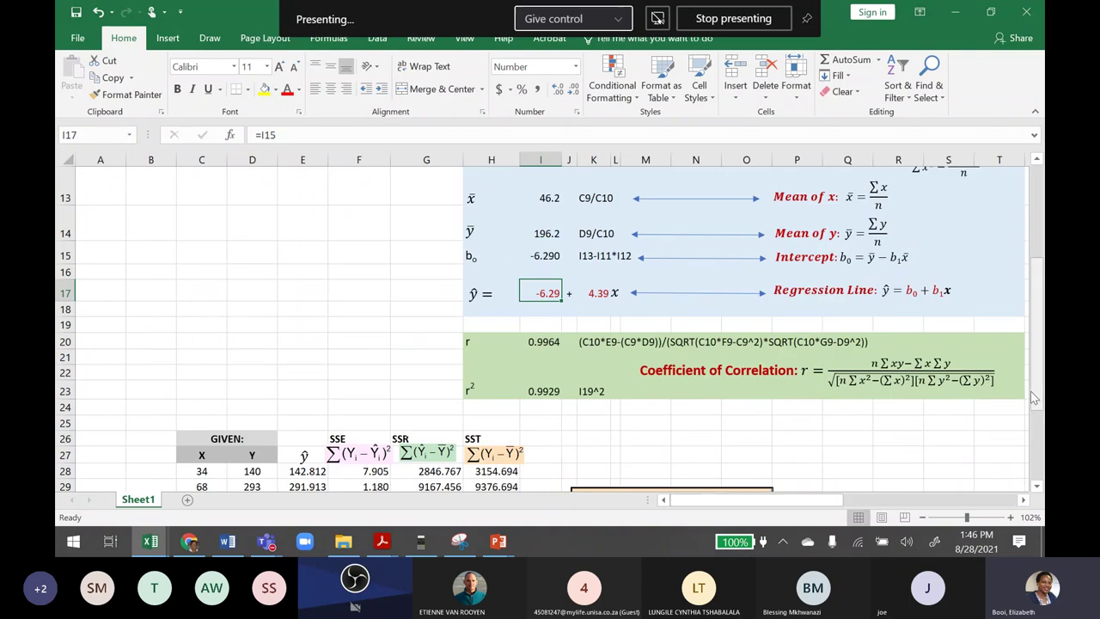
left_click_drag(1035, 393, 1023, 281)
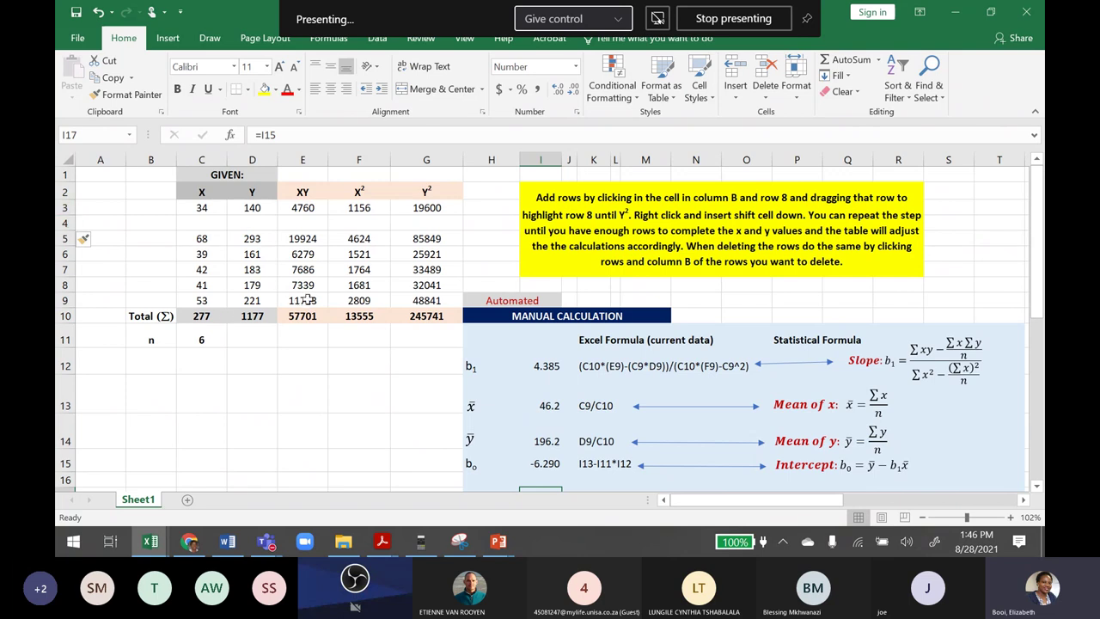
left_click(383, 227)
left_click(348, 270)
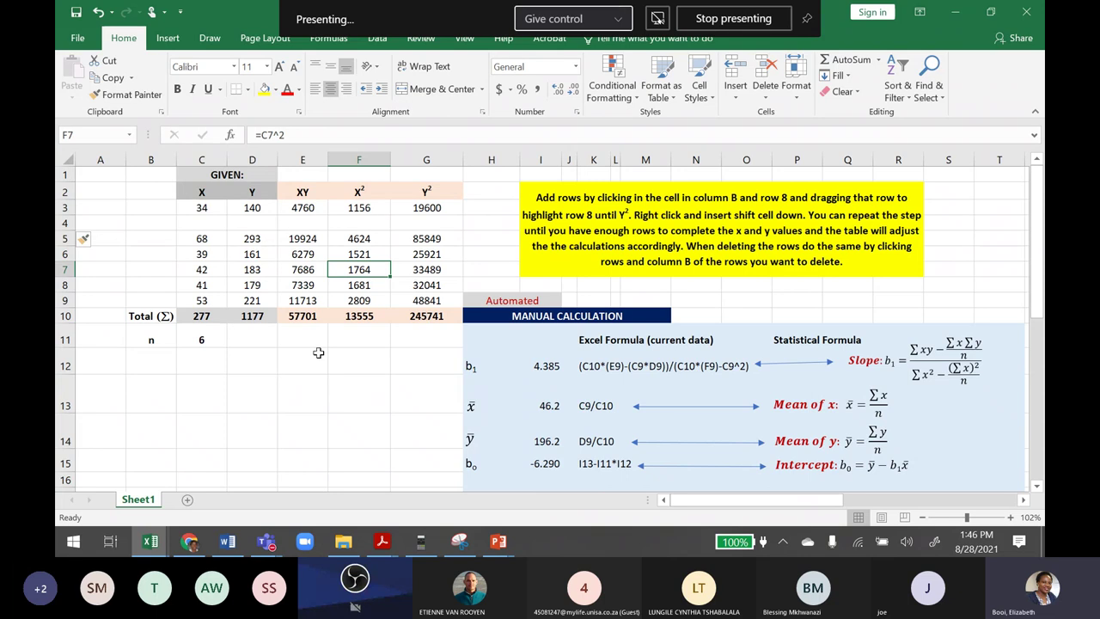
left_click(538, 197)
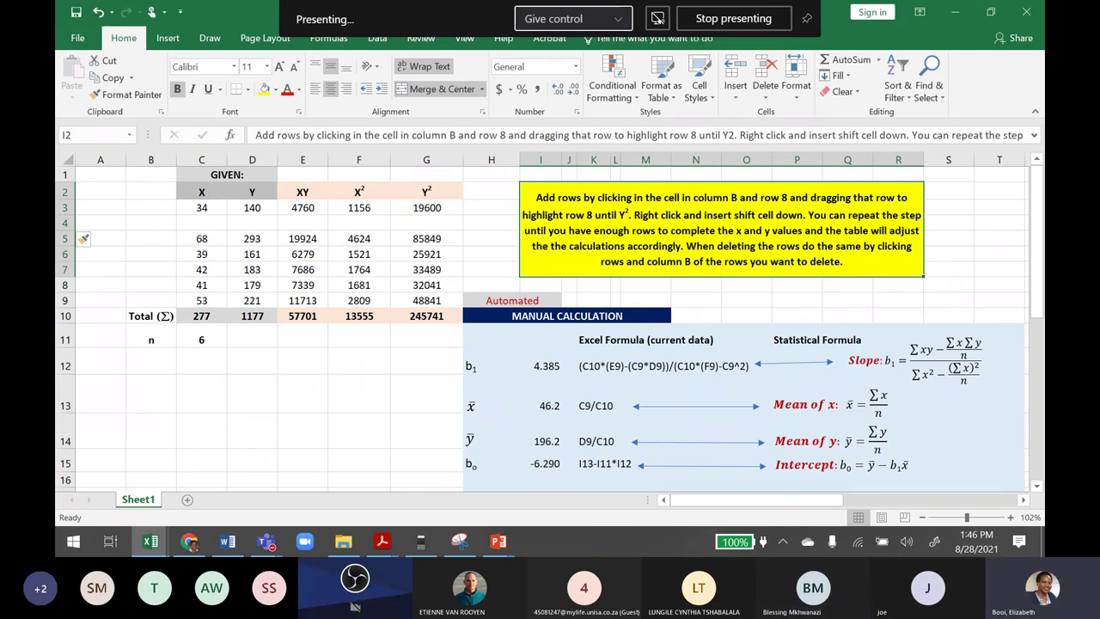
Switch to the Study Unit 10 and 11 Activities Notes presentation in PowerPoint and open slide 40, Recap and Check-In.
mouse_move(498, 540)
left_click(468, 505)
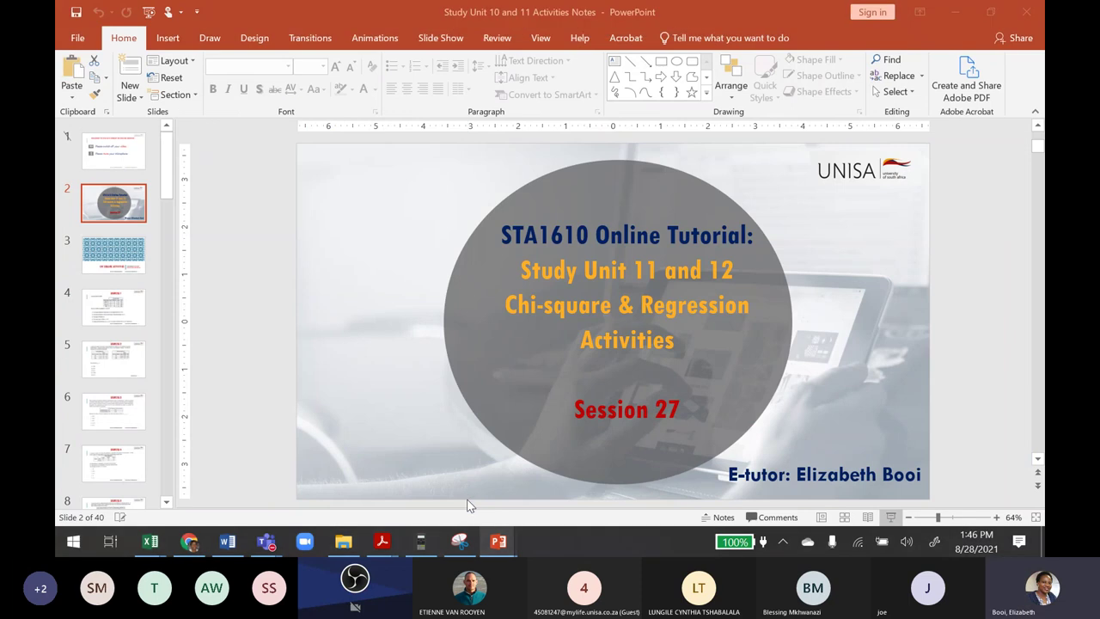
left_click_drag(172, 147, 167, 469)
left_click(138, 469)
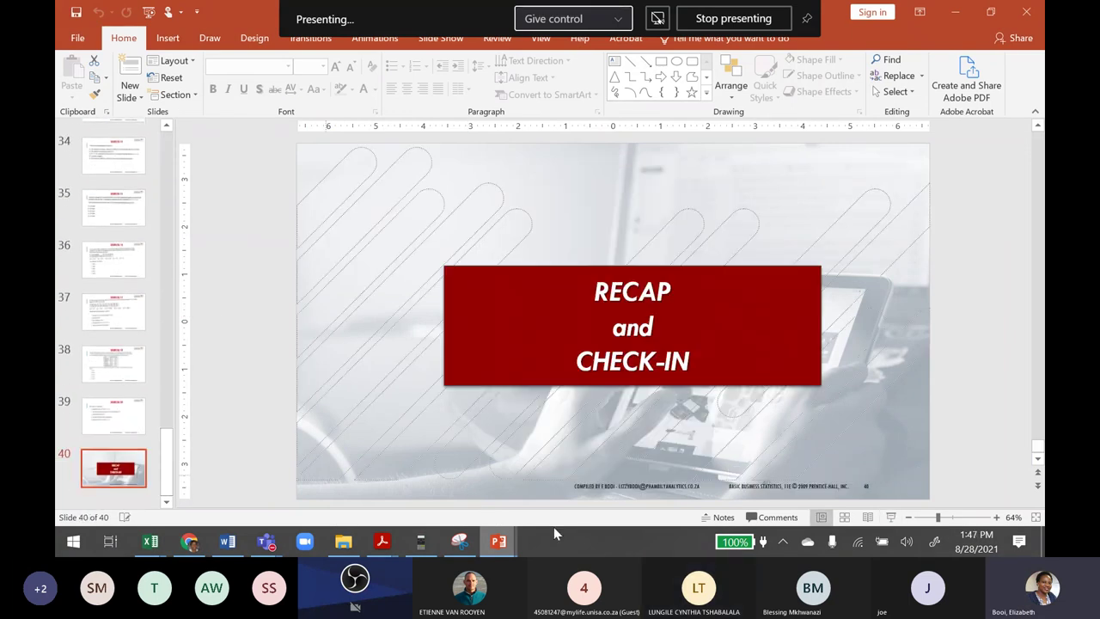
Resume the slide show and page through the annotated exercise slides from Exercise 6 to Exercise 16.
left_click(892, 518)
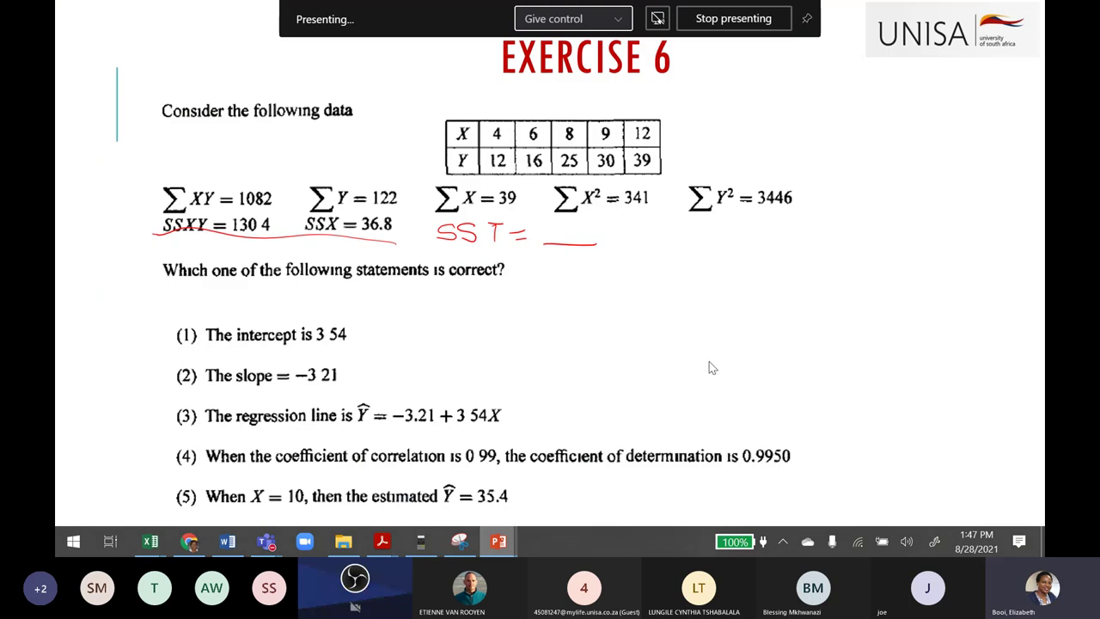
key("Right")
key("Right")
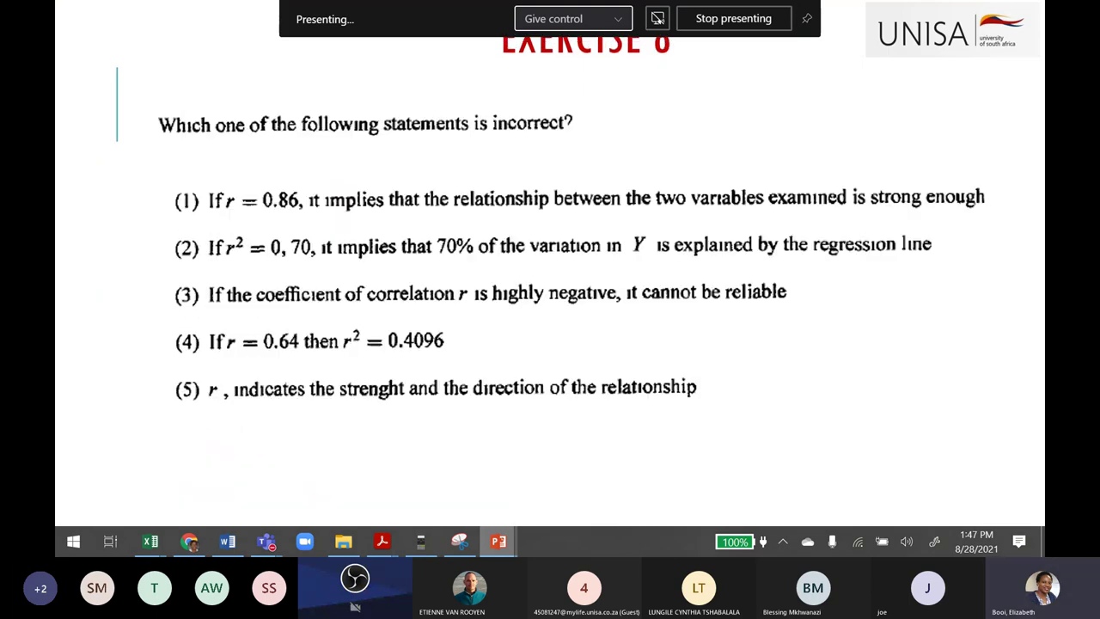
key("Right")
key("Right")
key("Right")
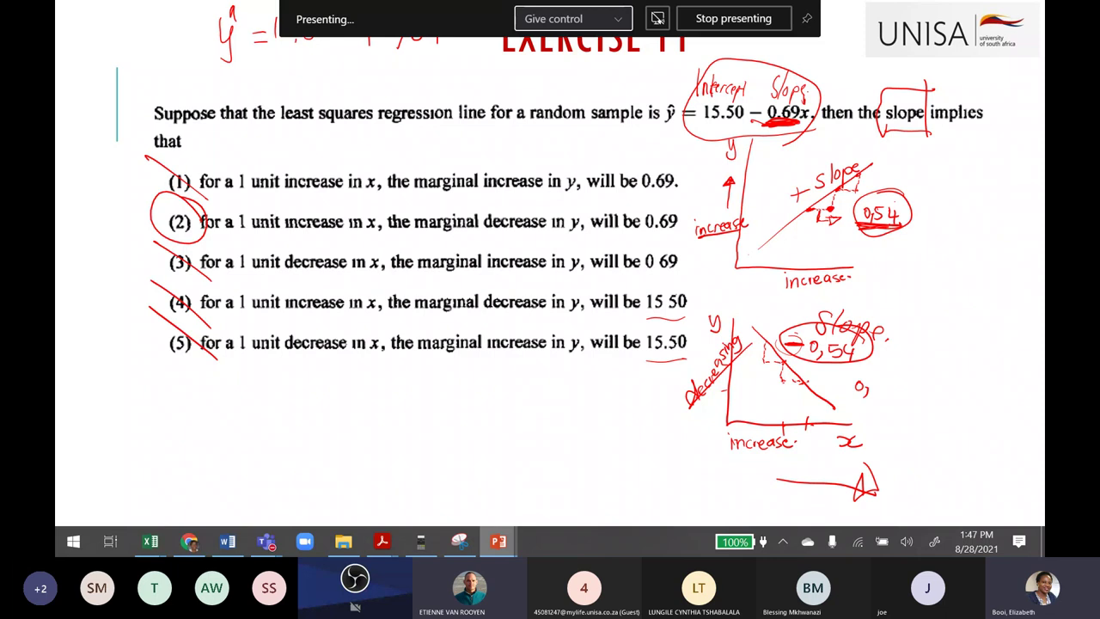
key("Right")
key("Right")
key("Right")
key("Right")
key("Right")
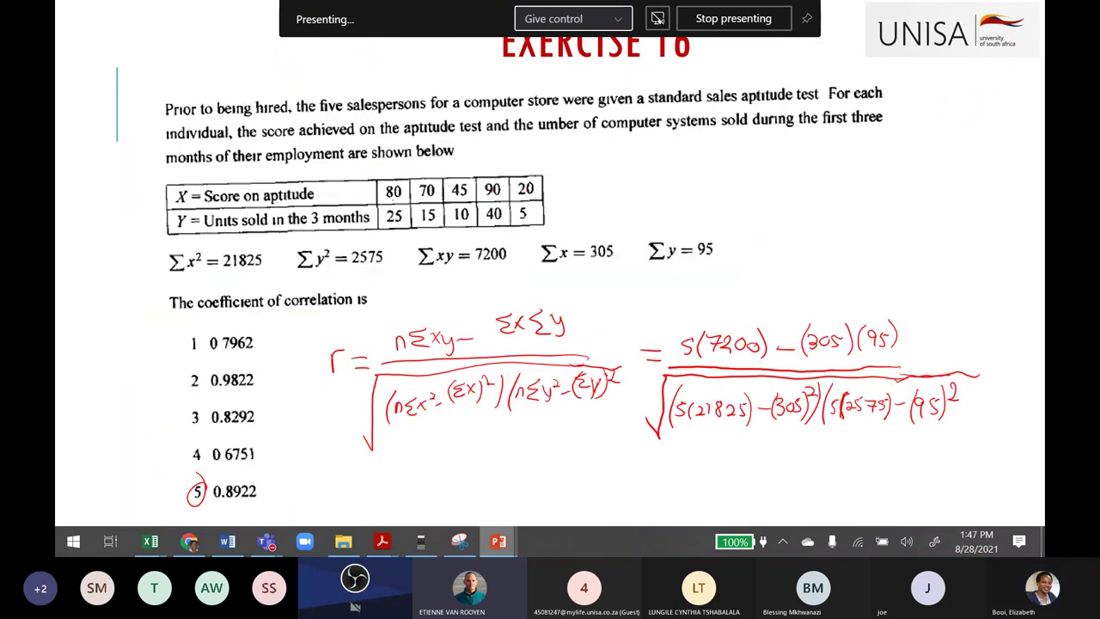
Advance through the remaining slides to end the slide show and discard the ink annotations.
key("Right")
key("Right")
key("Right")
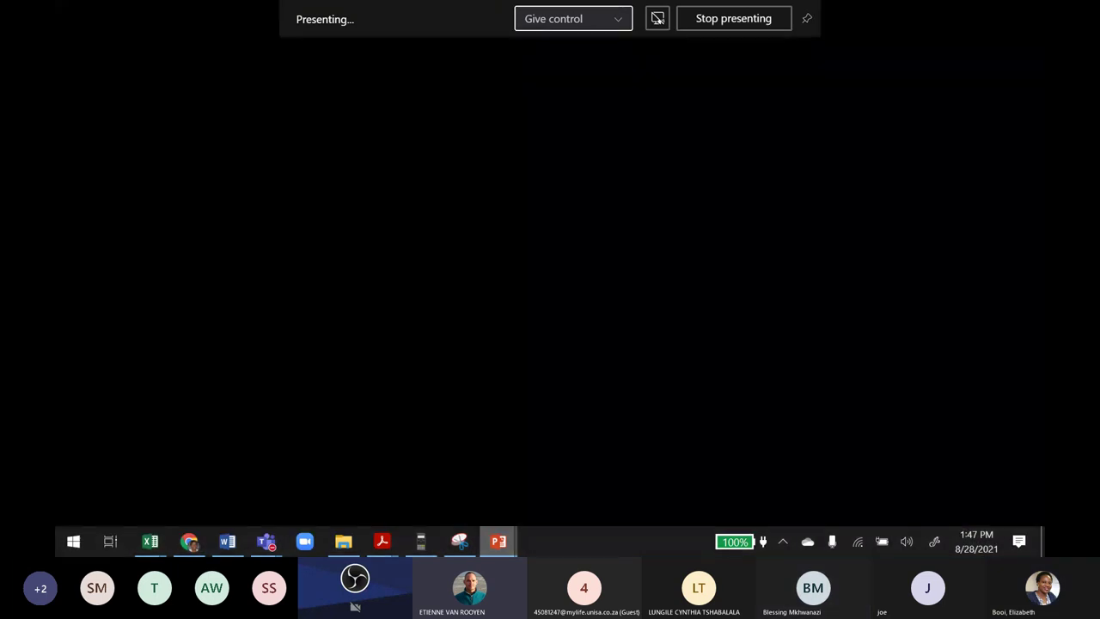
key("Right")
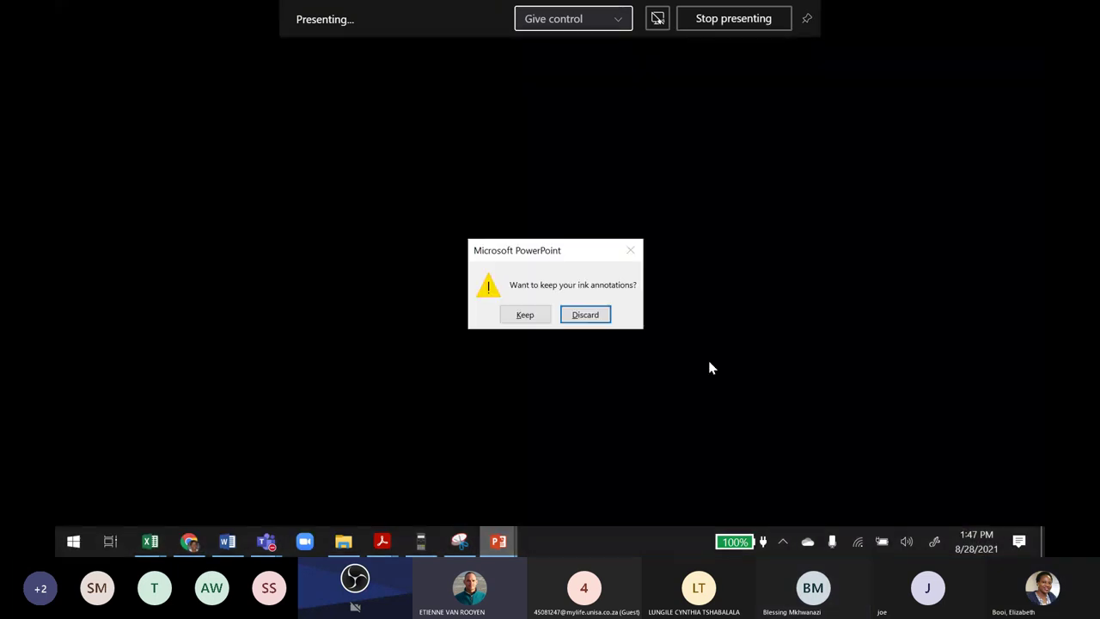
left_click(605, 315)
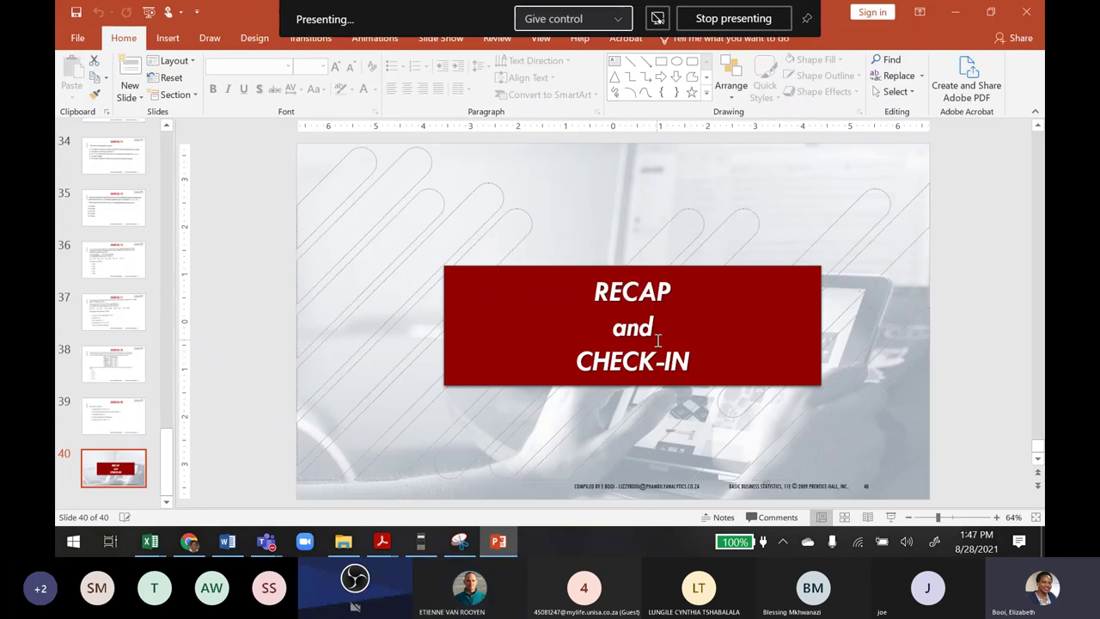